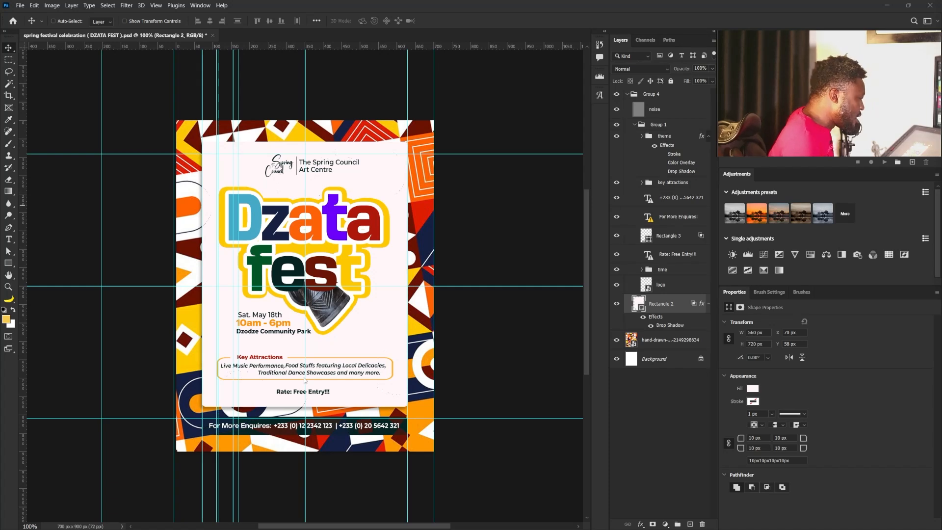
Collapse and hide Group 1, hide the white Rectangle 2 card, and turn off the guides to expose the pattern
left_click(634, 125)
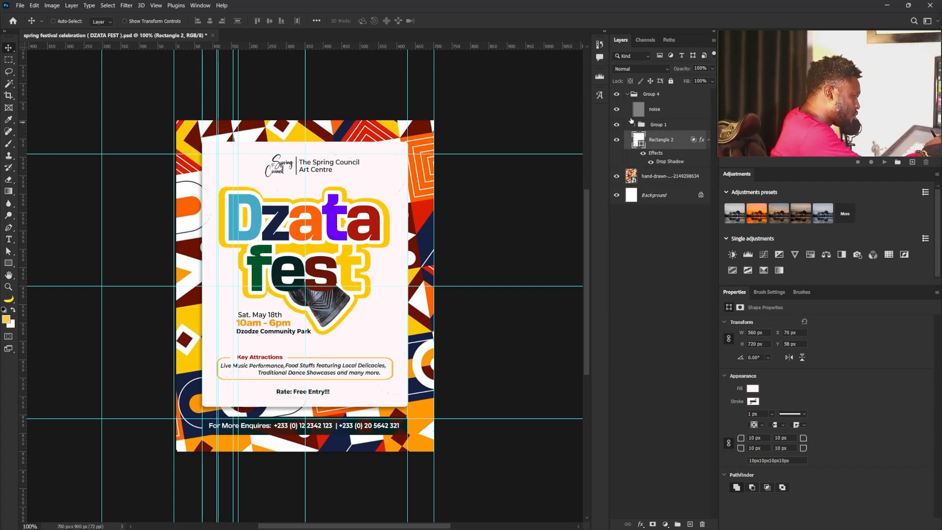
left_click(617, 125)
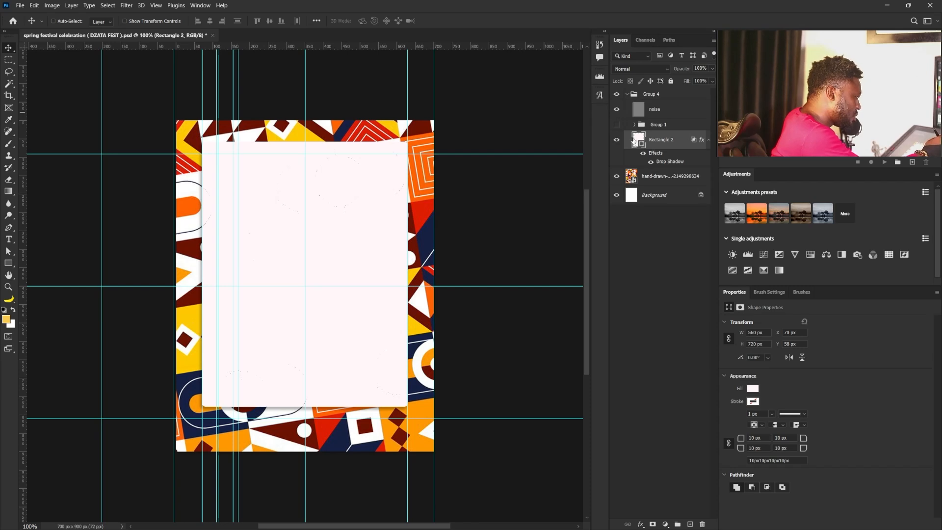
left_click(616, 140)
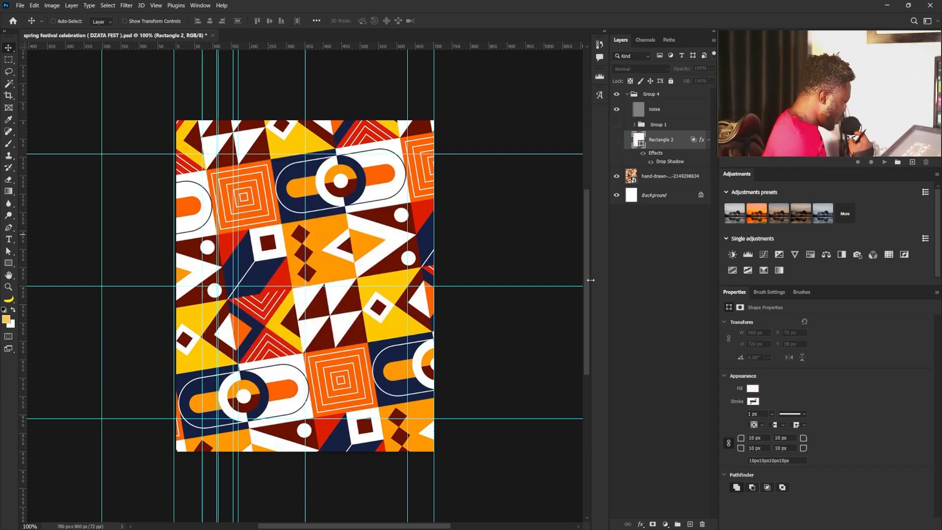
key("ctrl+h")
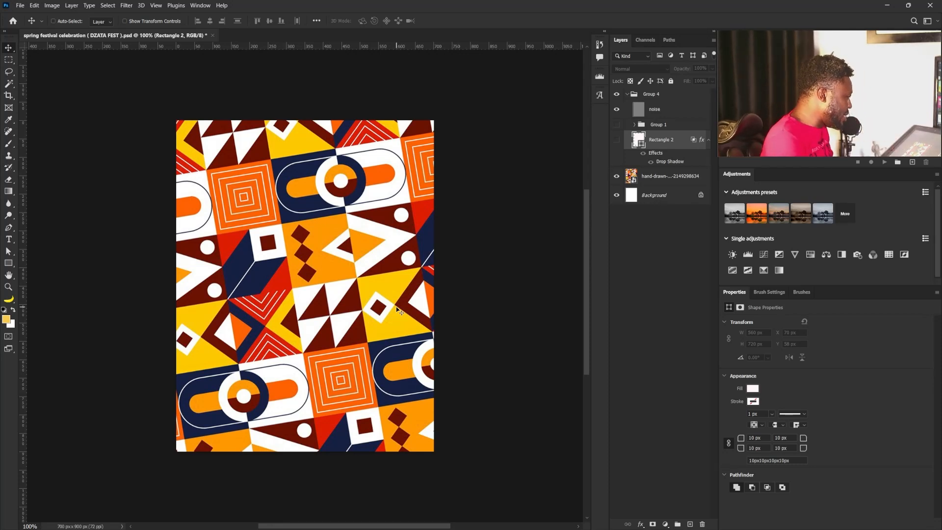
Transform the hand-drawn pattern layer to a rotation of about -19.67° and a scale of about 148%
left_click(670, 175)
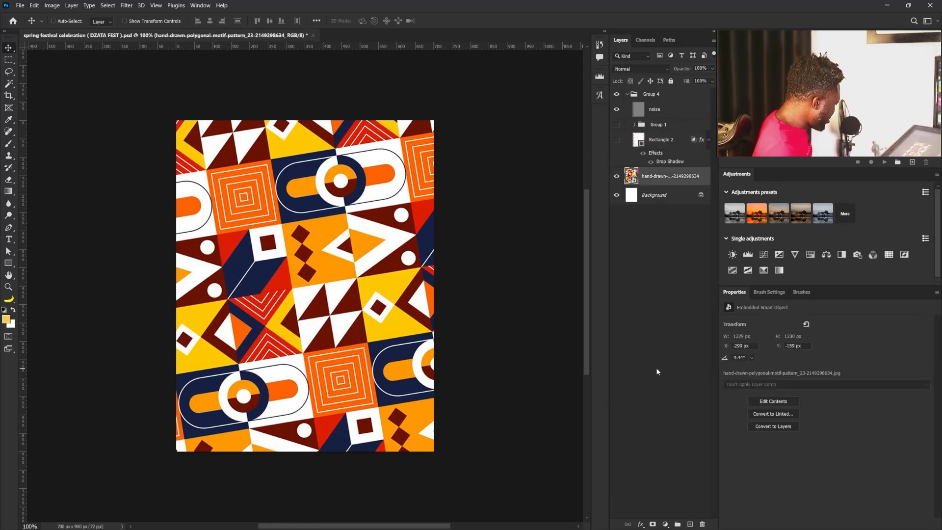
key("ctrl+t")
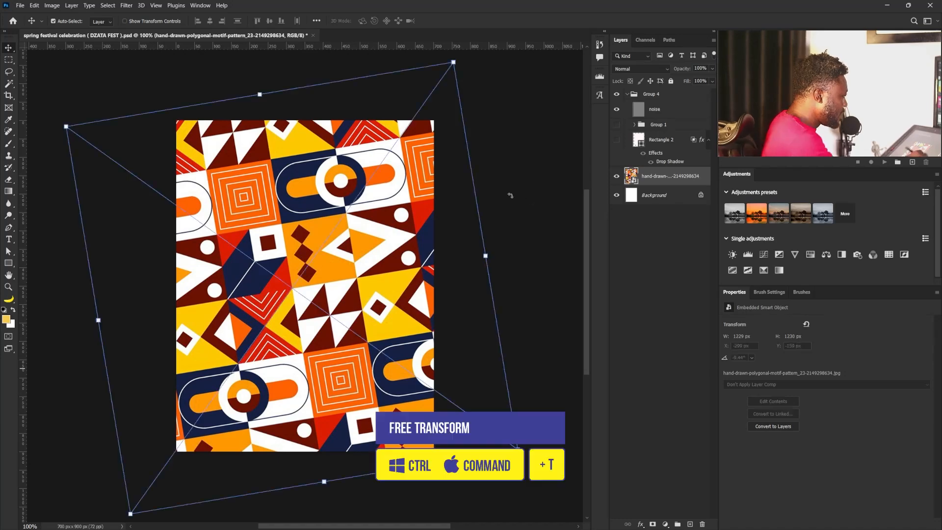
left_click_drag(524, 319, 544, 305)
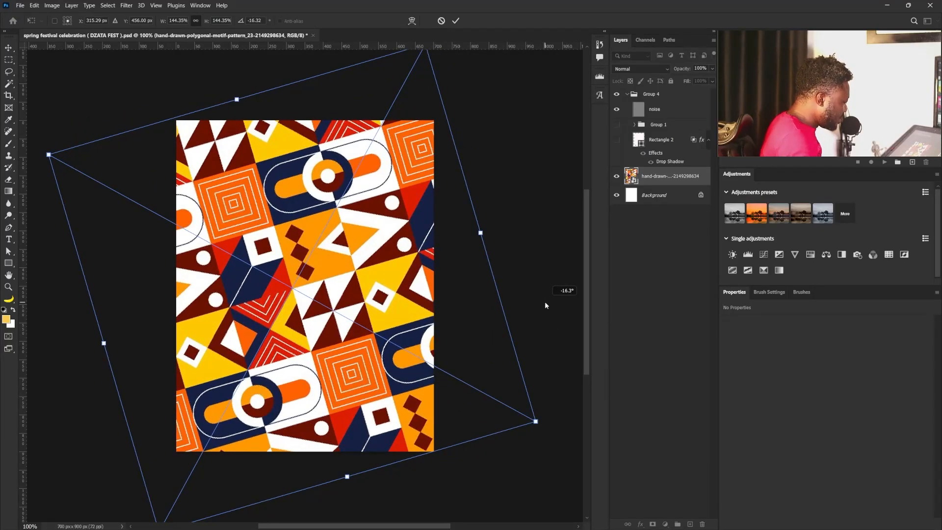
left_click_drag(536, 443, 552, 409)
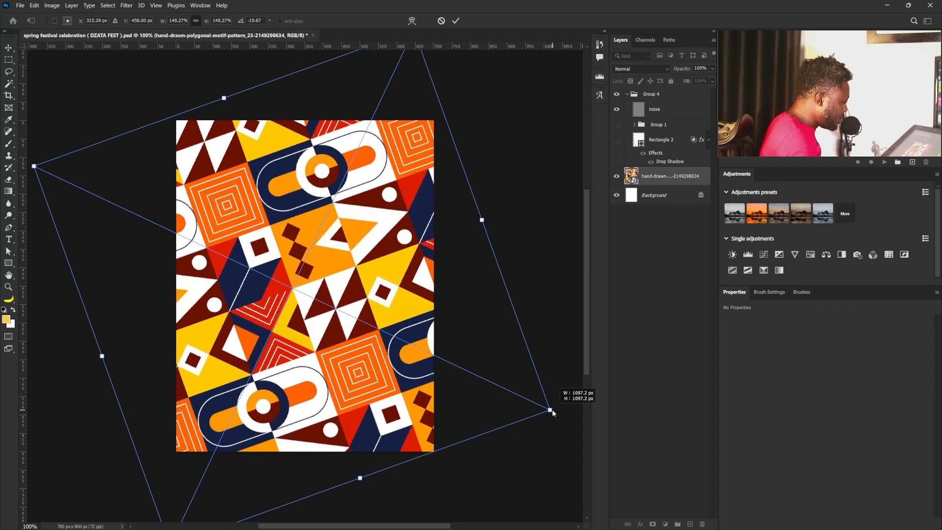
key("Return")
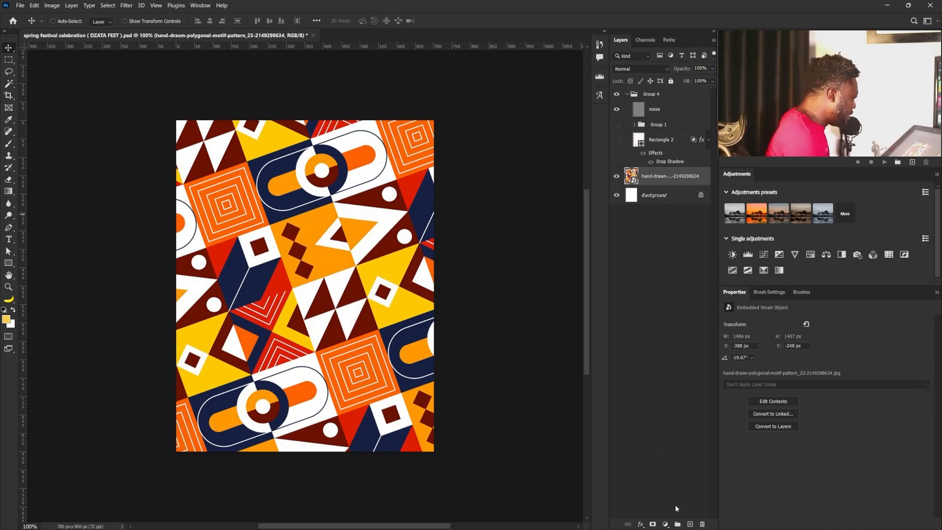
Draw a rectangle about 709 by 170 px across the middle of the pattern and move it lower on the poster
left_click(8, 263)
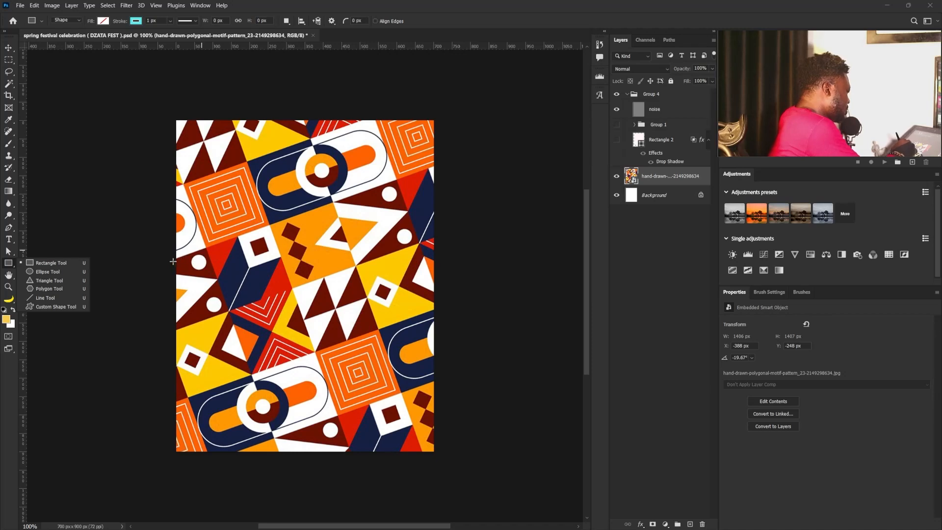
left_click_drag(182, 259, 428, 327)
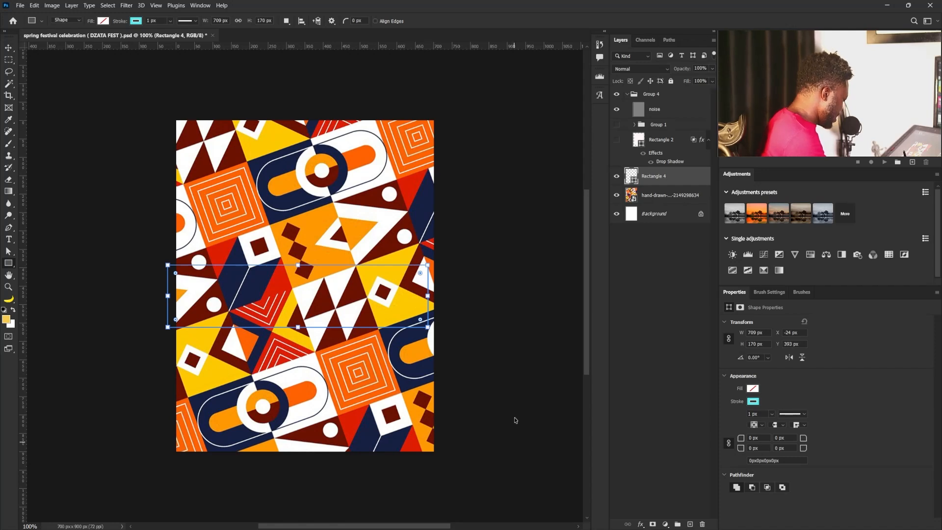
left_click(8, 48)
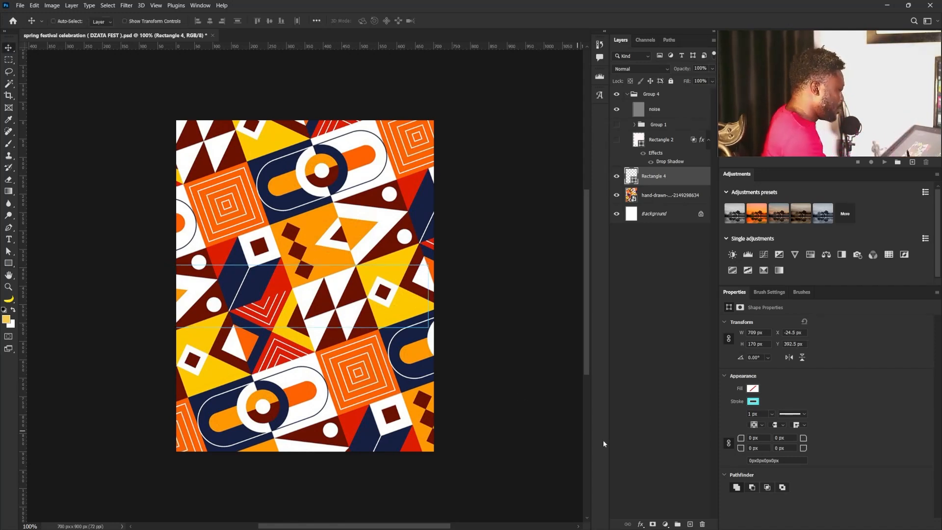
left_click_drag(383, 277, 378, 319)
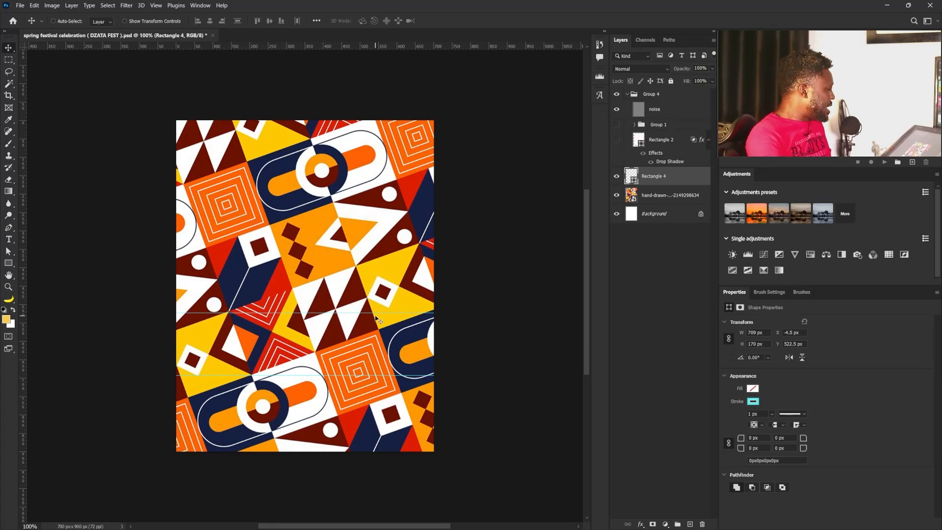
left_click_drag(354, 329, 351, 326)
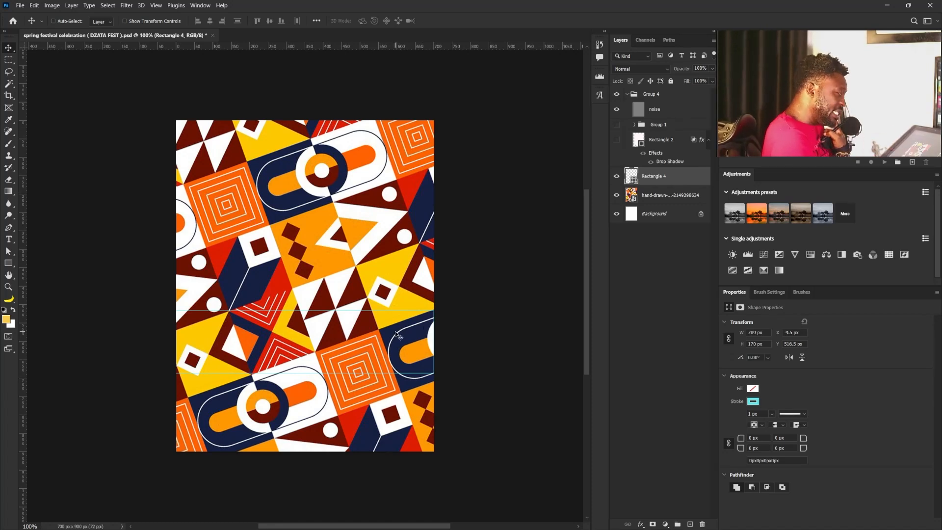
Nudge the rectangle 30 px to the left and 40 px up
key("shift+Left")
key("shift+Left")
key("shift+Left")
key("shift+Up")
key("shift+Up")
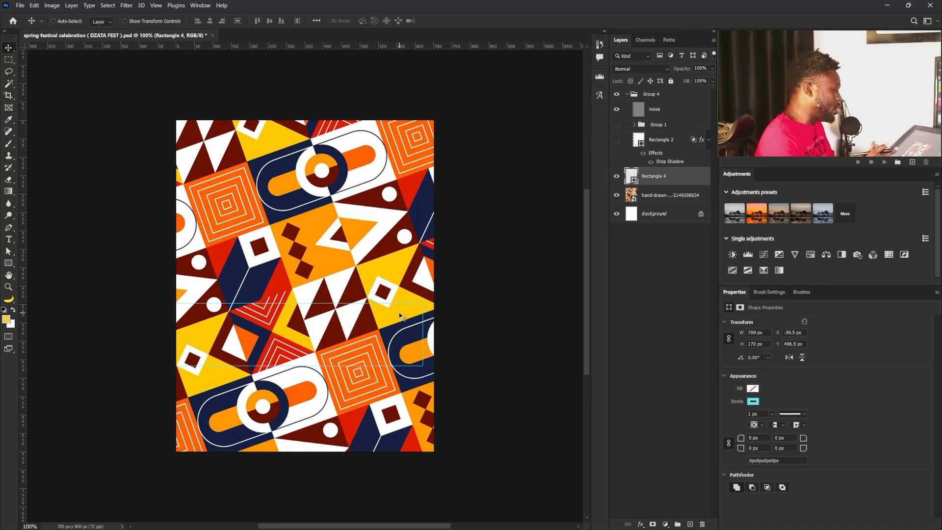
key("shift+Up")
key("shift+Up")
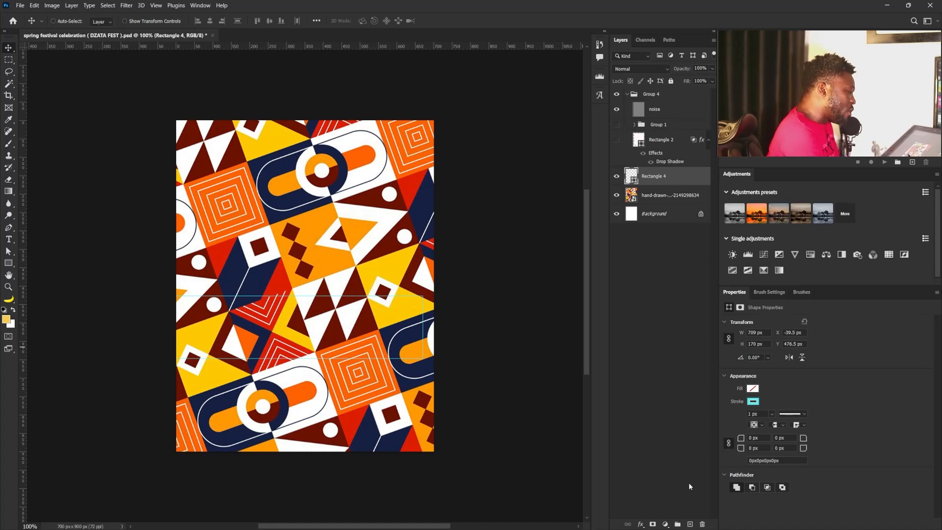
Remove the rectangle's stroke and fill it with the dark navy #162043 sampled from the pattern
left_click(753, 401)
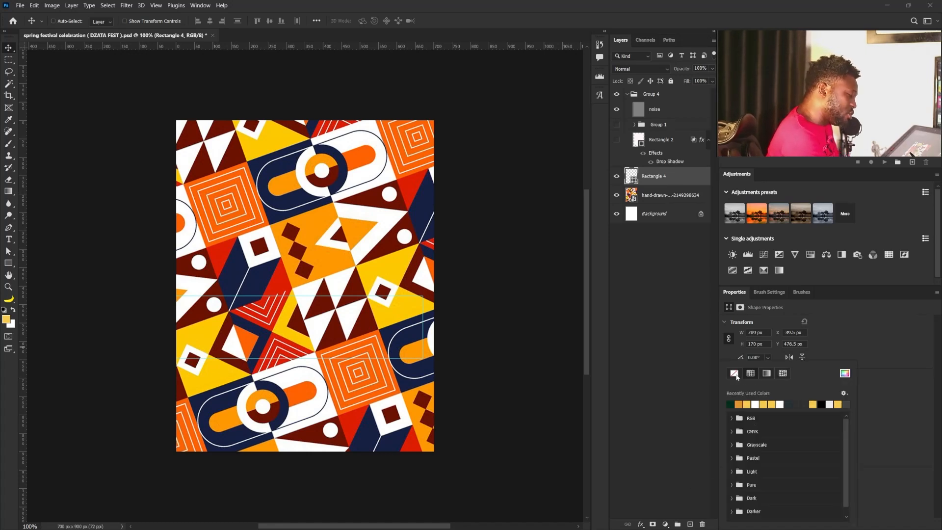
left_click(734, 374)
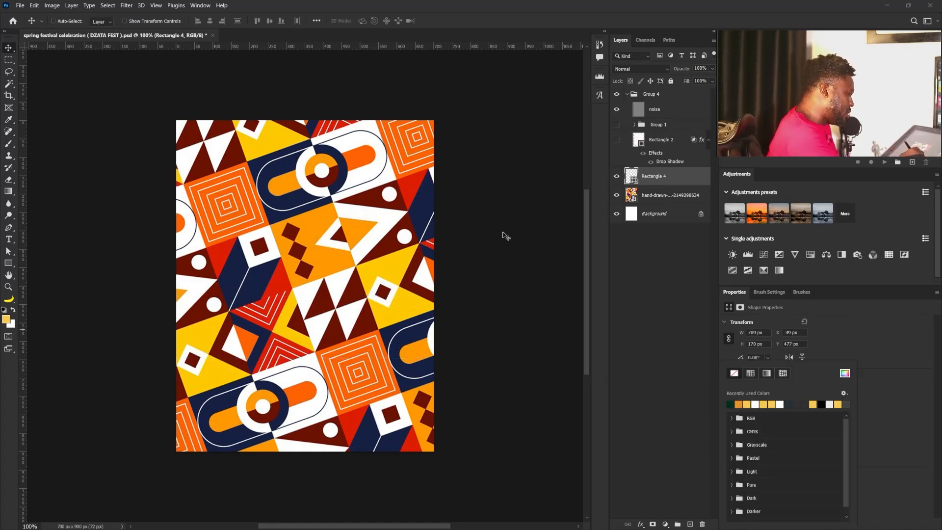
left_click(845, 374)
left_click(418, 372)
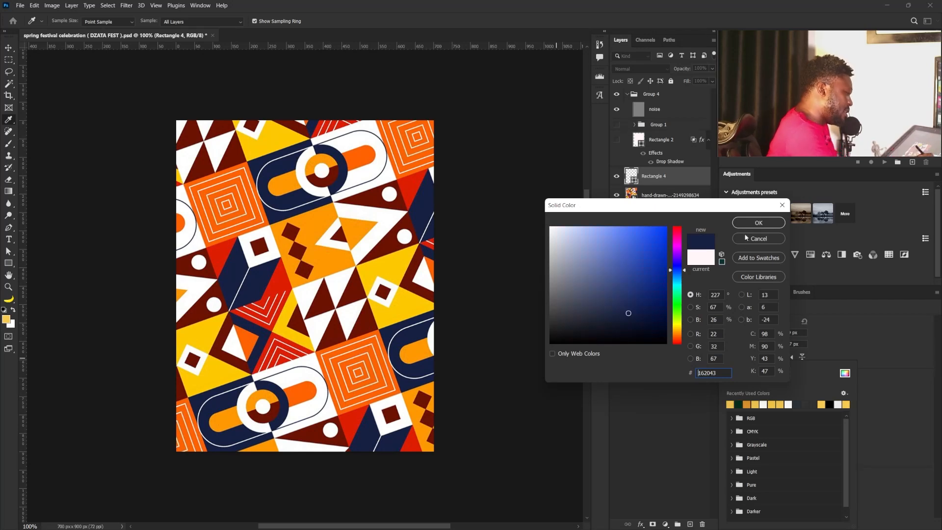
left_click(751, 223)
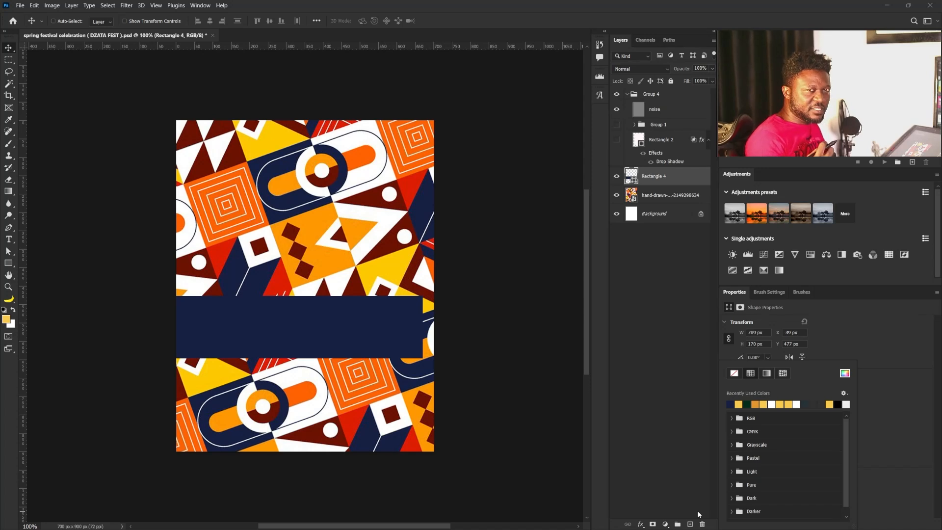
Try the navy rectangle at several heights and place it across the middle of the poster at about Y 371 px
left_click_drag(403, 326, 411, 315)
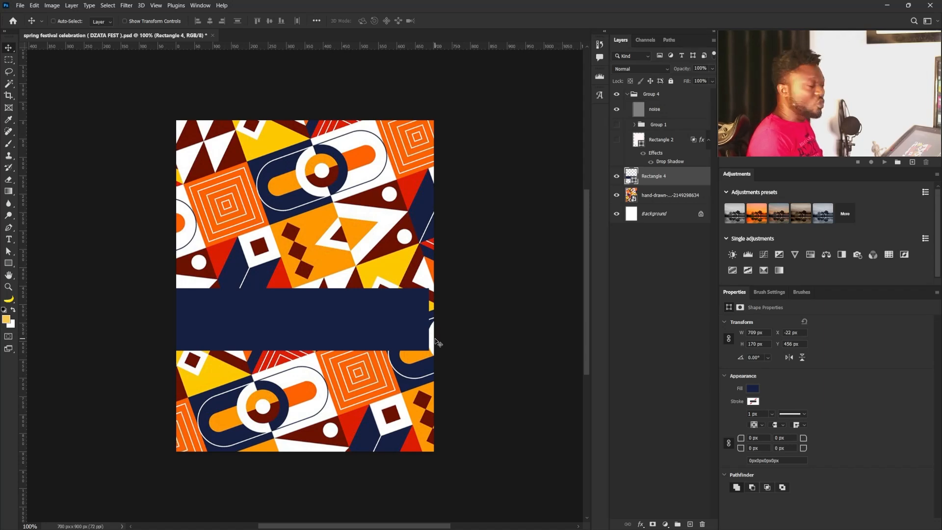
left_click_drag(400, 307, 409, 400)
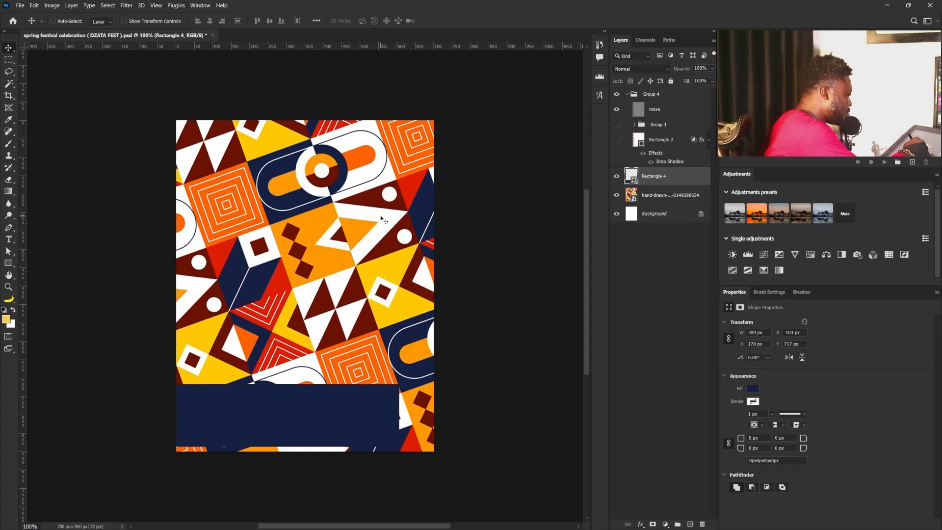
left_click_drag(370, 402, 384, 308)
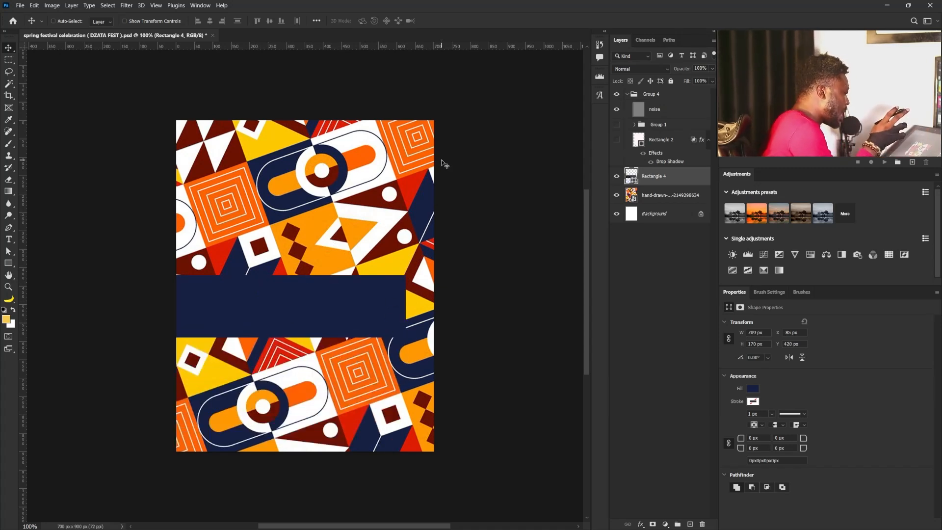
left_click_drag(380, 302, 376, 279)
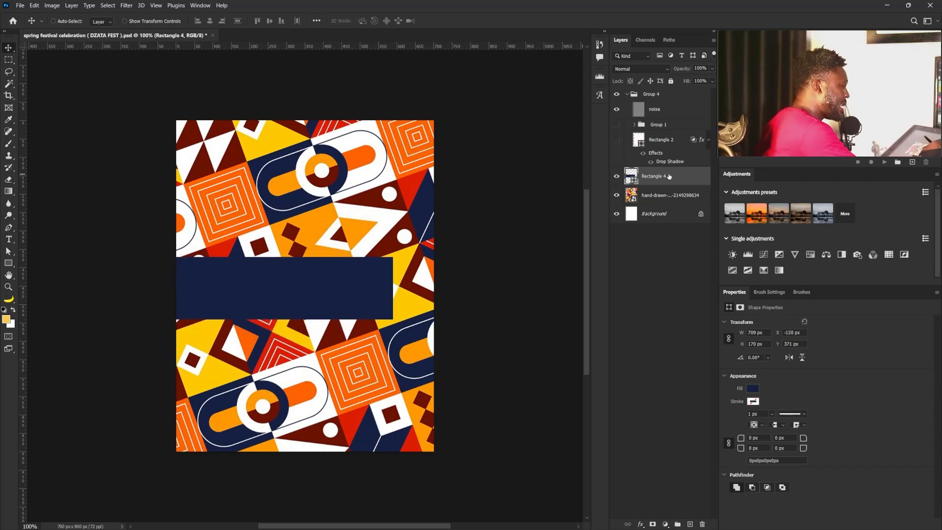
Rotate the navy rectangle about 20° counterclockwise and move it up so it follows the slant of the pattern
key("ctrl+t")
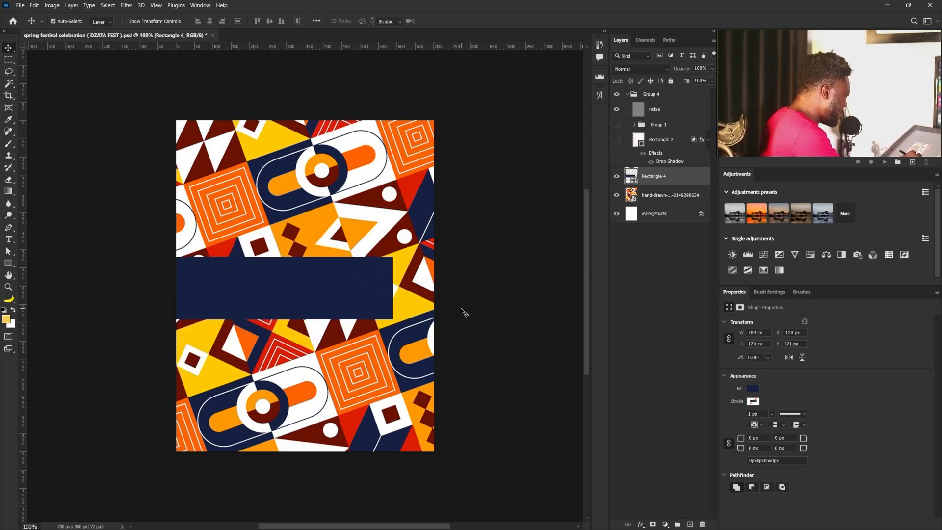
left_click_drag(464, 312, 370, 237)
left_click_drag(436, 201, 437, 205)
left_click_drag(388, 228, 394, 207)
left_click_drag(432, 180, 432, 174)
left_click_drag(391, 209, 393, 214)
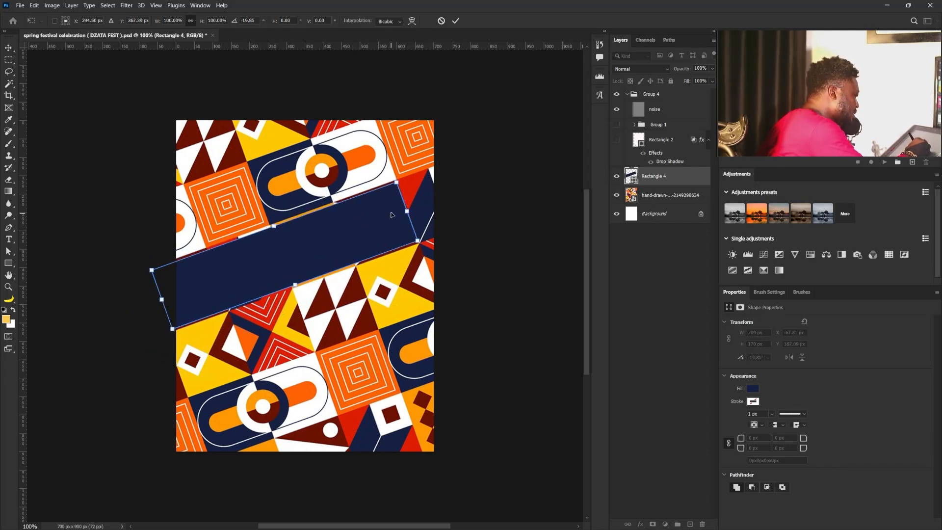
Align the rectangle's upper right corner with the orange square's corner and fine-tune its rotation to -19.46°
left_click_drag(398, 177, 441, 196)
left_click_drag(394, 250, 396, 236)
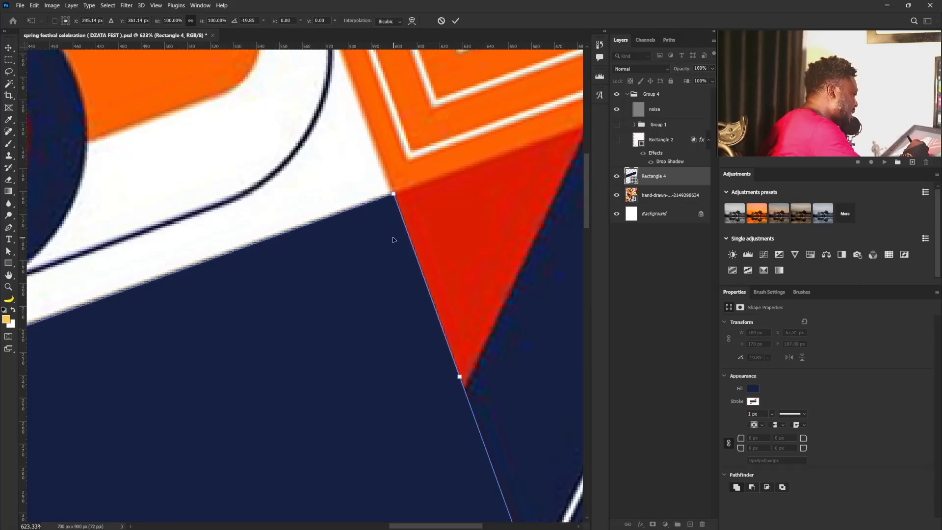
left_click_drag(425, 175, 430, 182)
left_click_drag(400, 238, 393, 232)
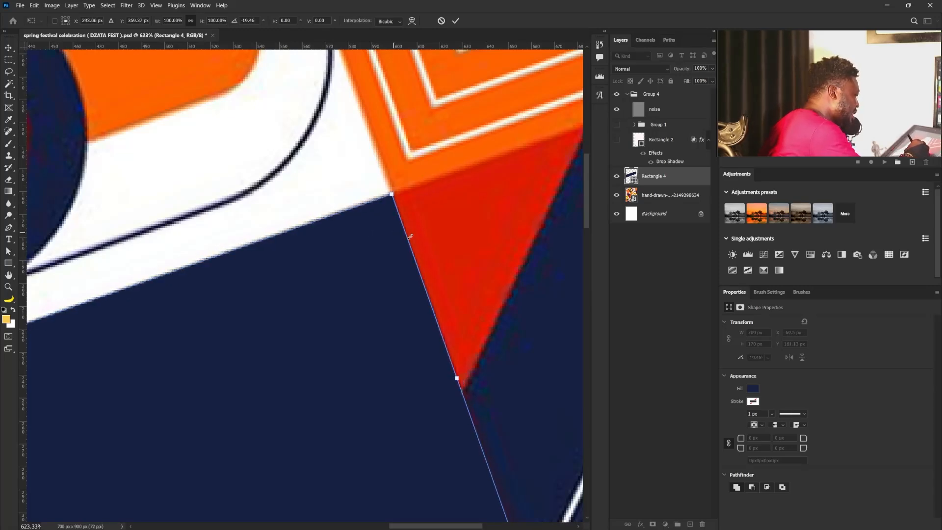
Stretch the rectangle's lower edge to a height of about 186 px so it meets the pattern tiles, and apply the transform
left_click_drag(490, 298, 449, 345)
left_click_drag(502, 349, 486, 284)
left_click_drag(463, 382, 574, 280)
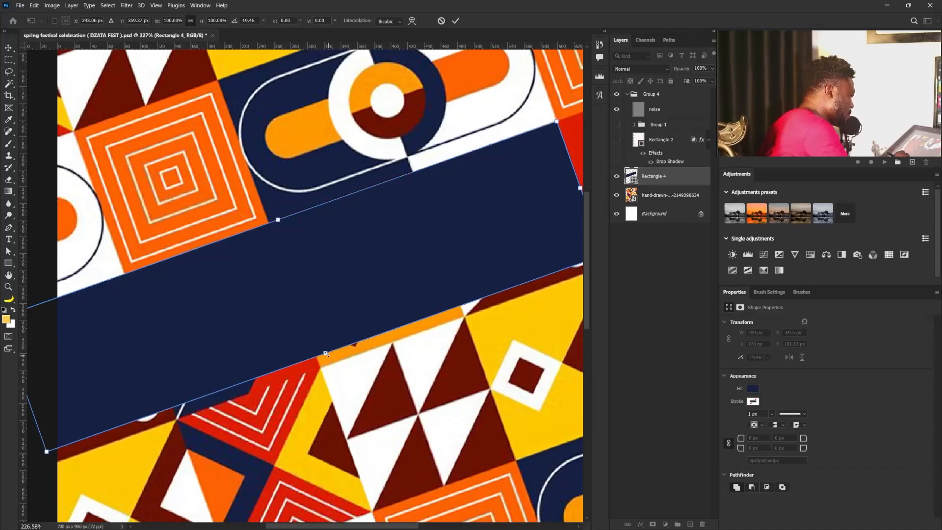
left_click_drag(325, 353, 328, 366)
left_click_drag(248, 384, 443, 334)
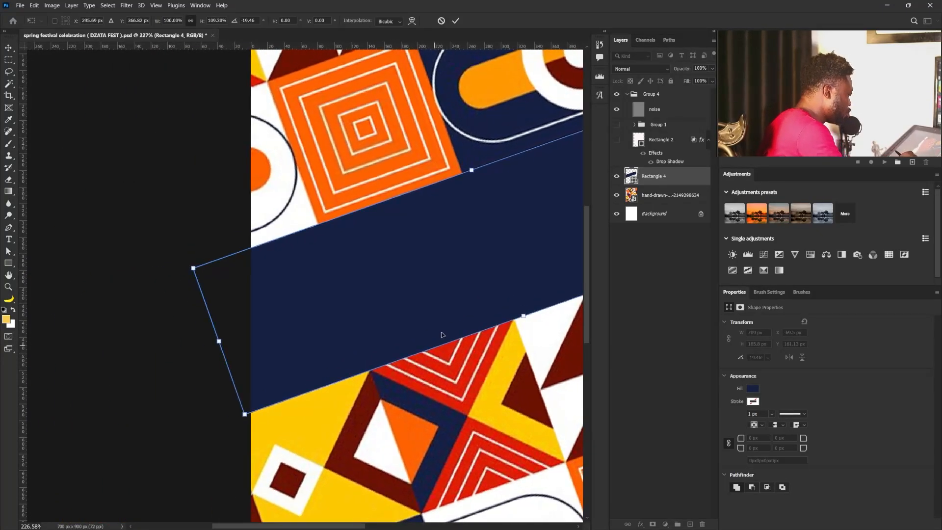
left_click_drag(441, 285, 385, 314)
left_click_drag(496, 268, 398, 314)
left_click_drag(461, 289, 480, 294)
key("Return")
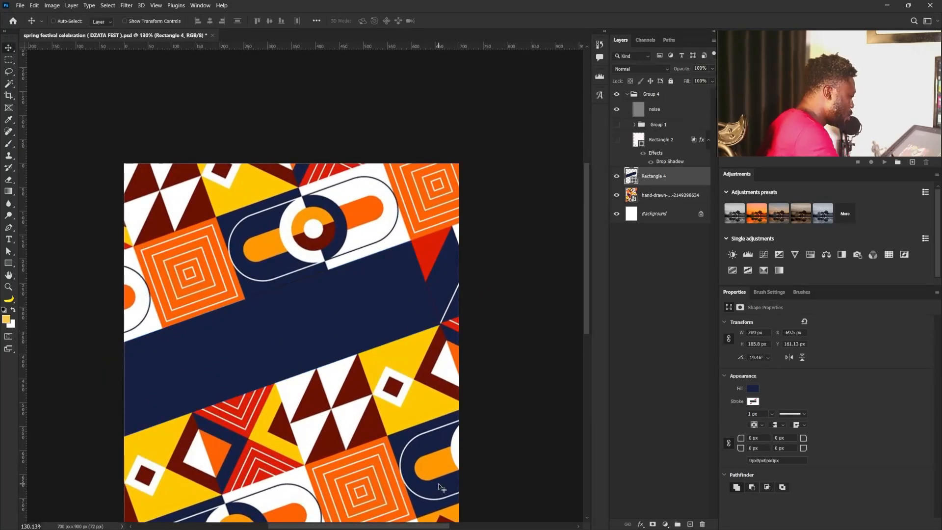
Add the centred two-line text "DZATA FEST" and place it on the navy band
left_click_drag(426, 354, 518, 336)
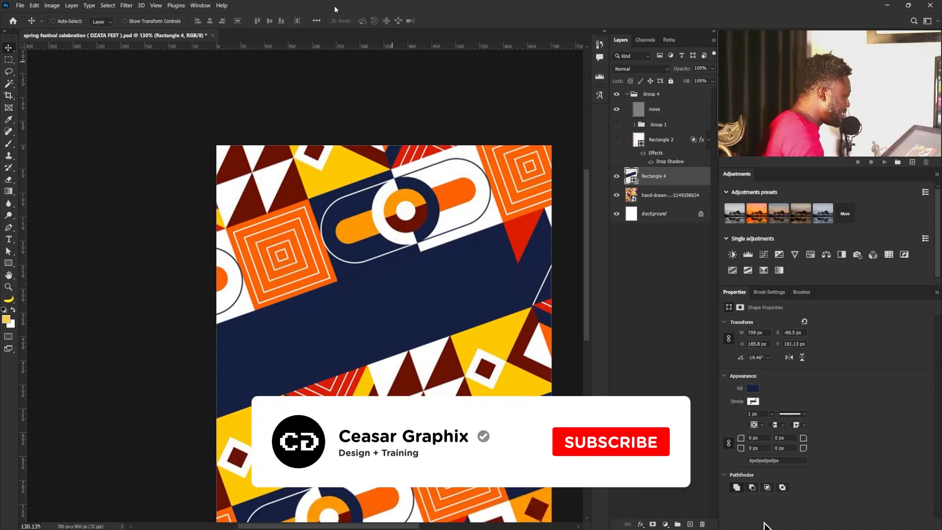
key("t")
left_click(276, 238)
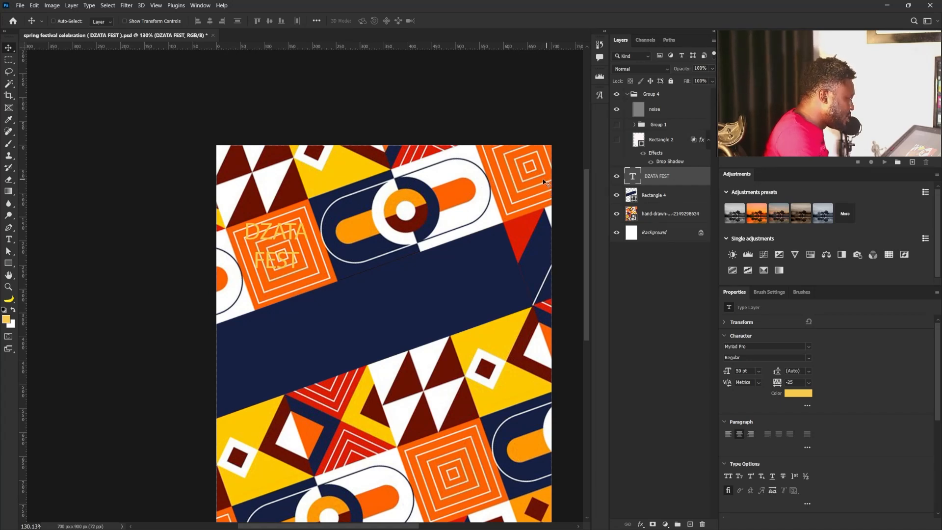
left_click_drag(305, 240, 334, 281)
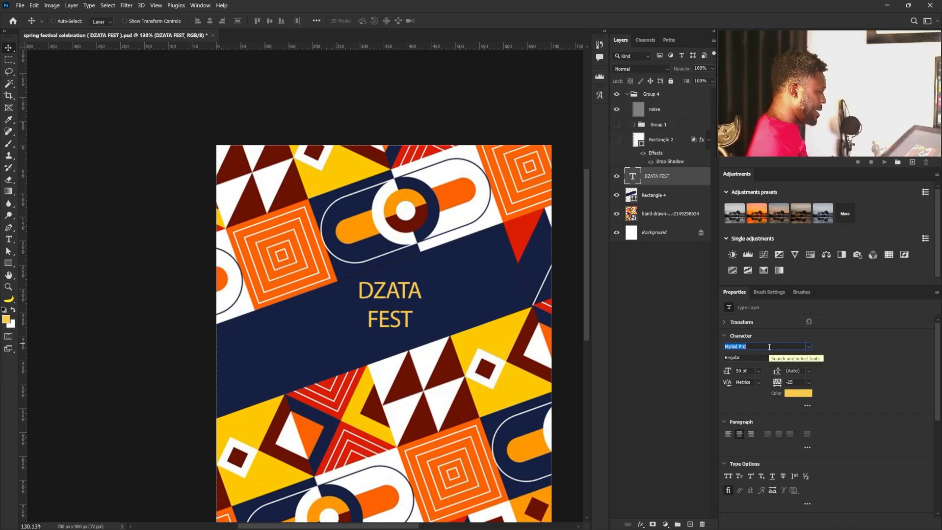
Set the title text's font to Incised901 Ct BT Compact, with 44 pt leading and -60 tracking
type("co")
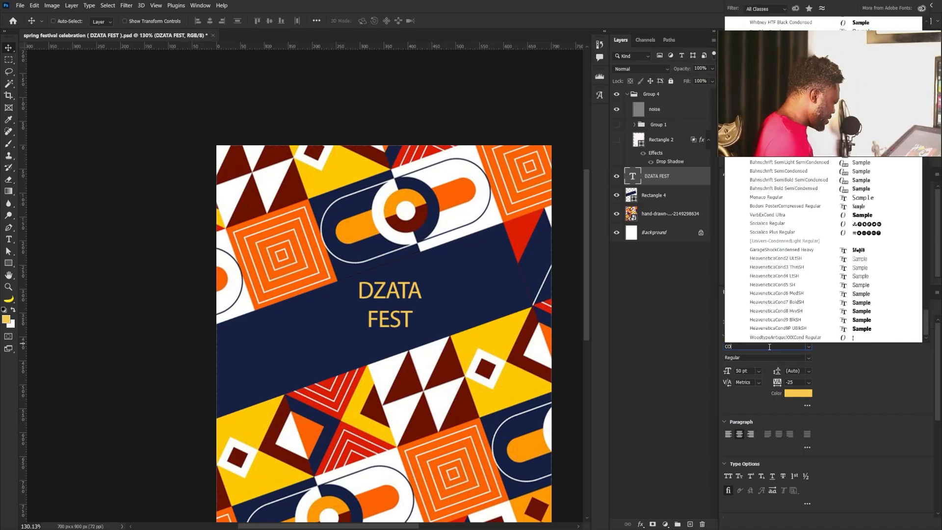
type("mpact")
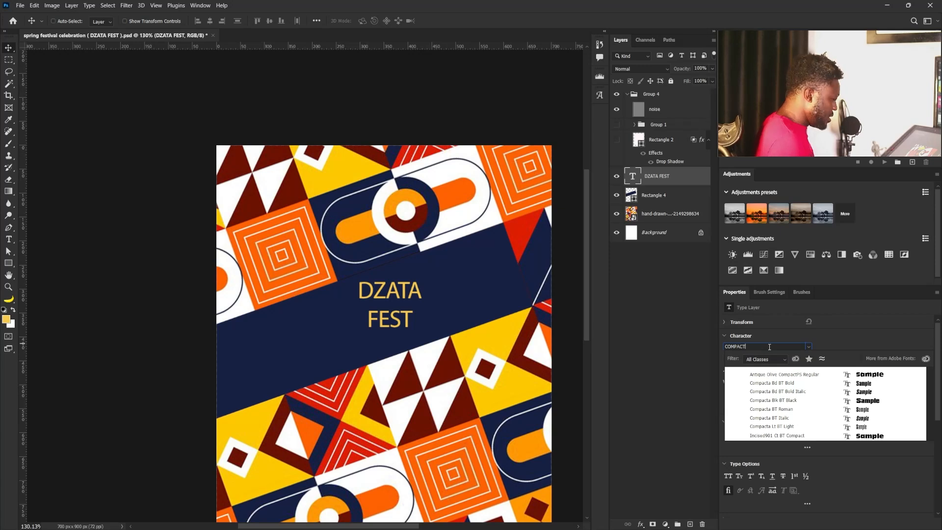
left_click(867, 436)
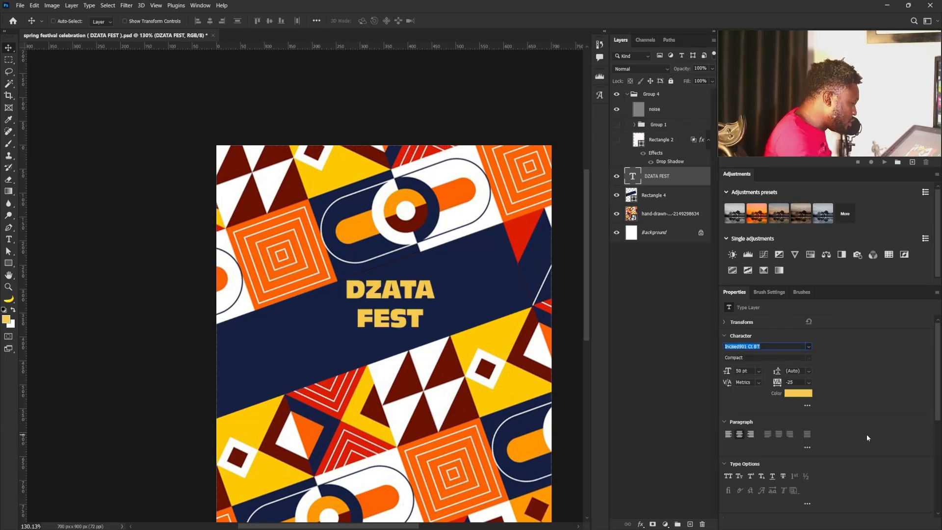
left_click(808, 372)
left_click(808, 425)
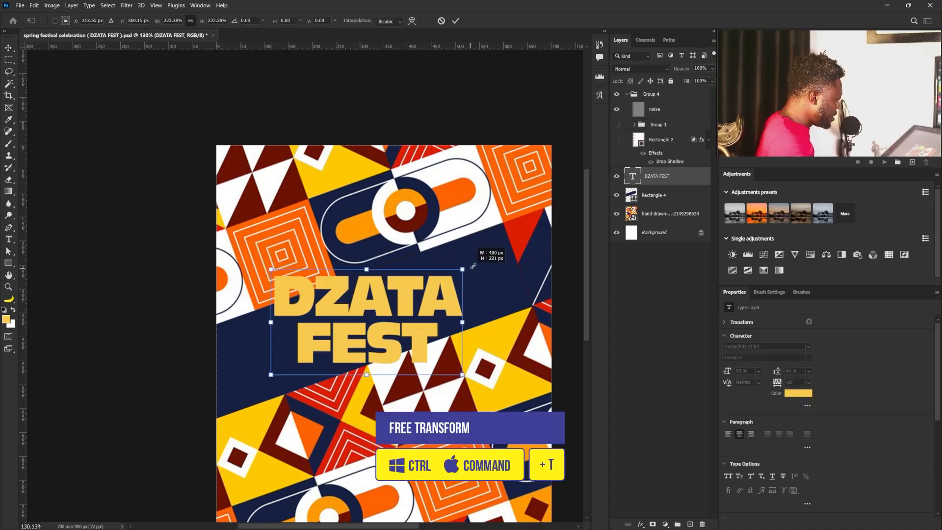
Scale the title text to about 231%, rotate it to -19.48°, position it over the navy band and apply the transform
left_click_drag(465, 269, 466, 268)
left_click_drag(485, 323, 477, 292)
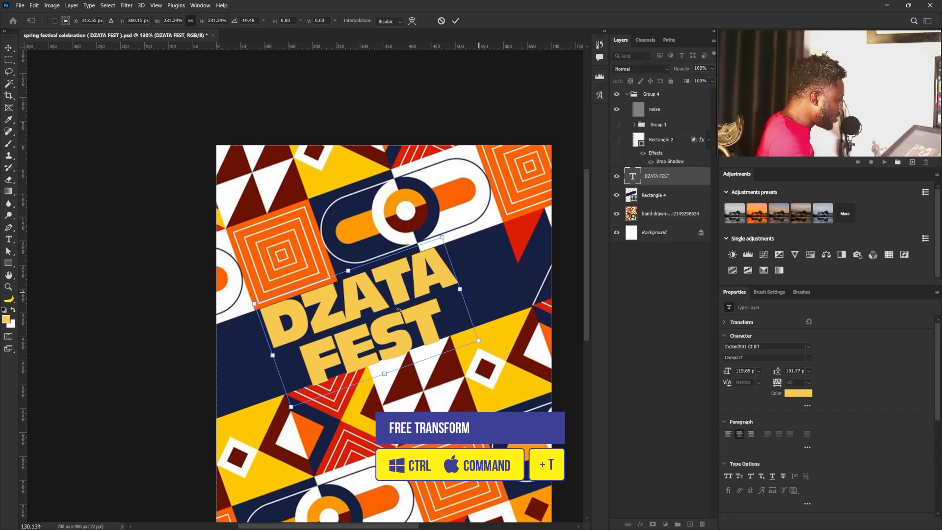
left_click_drag(399, 310, 430, 290)
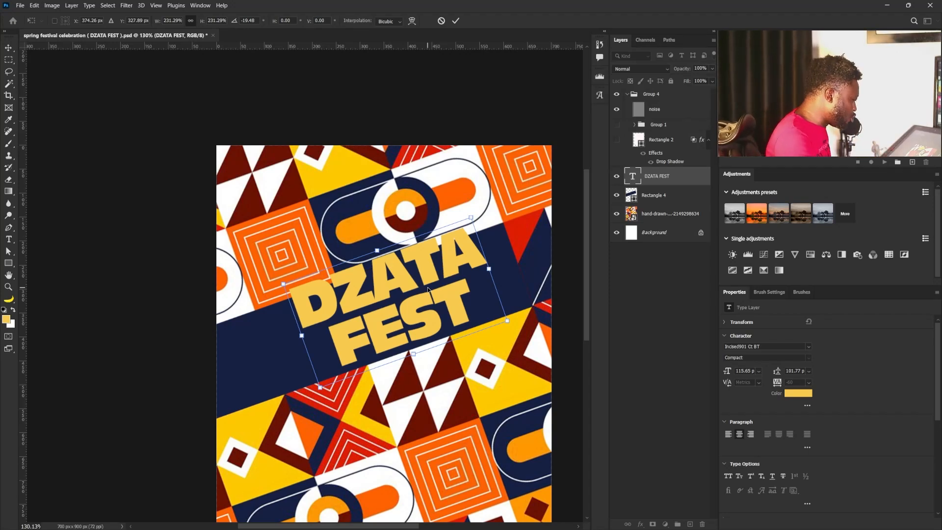
left_click_drag(428, 298, 429, 295)
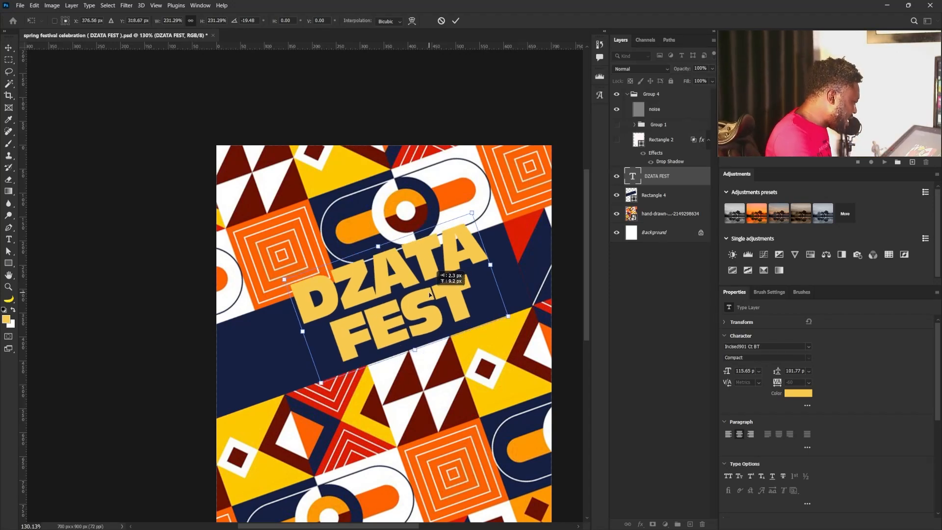
key("Return")
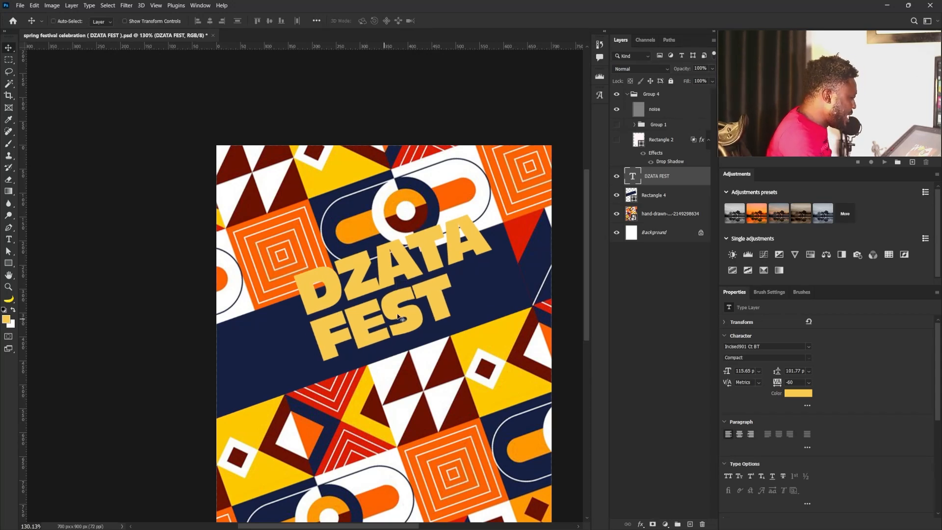
Change the title text colour to white (ffffff)
left_click(790, 394)
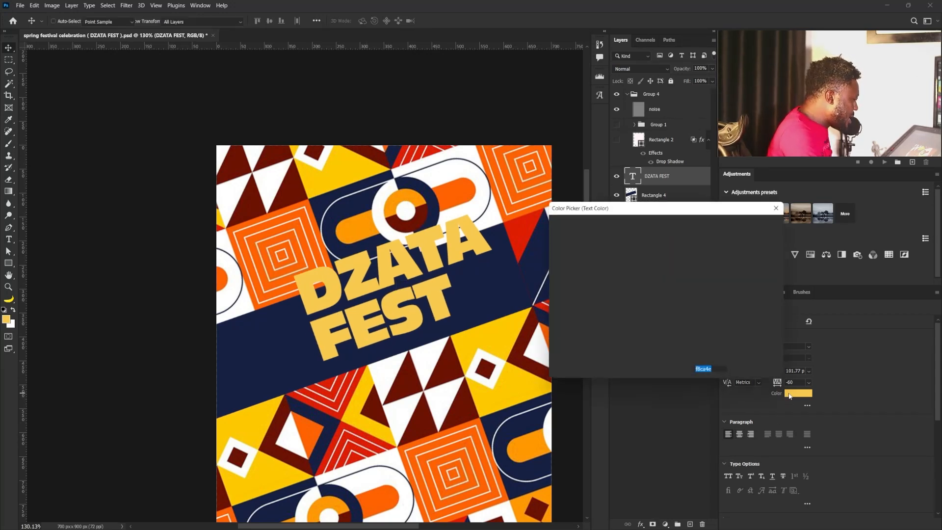
type("ffffff")
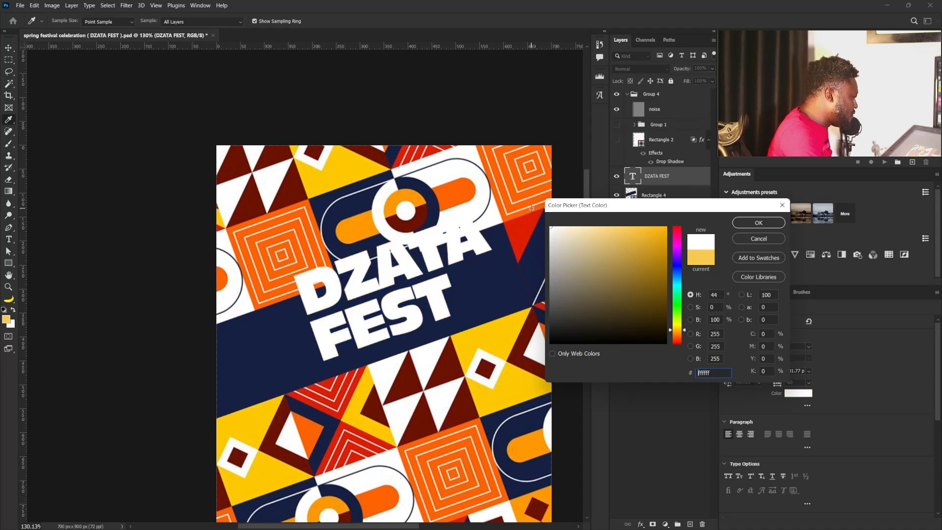
left_click(757, 224)
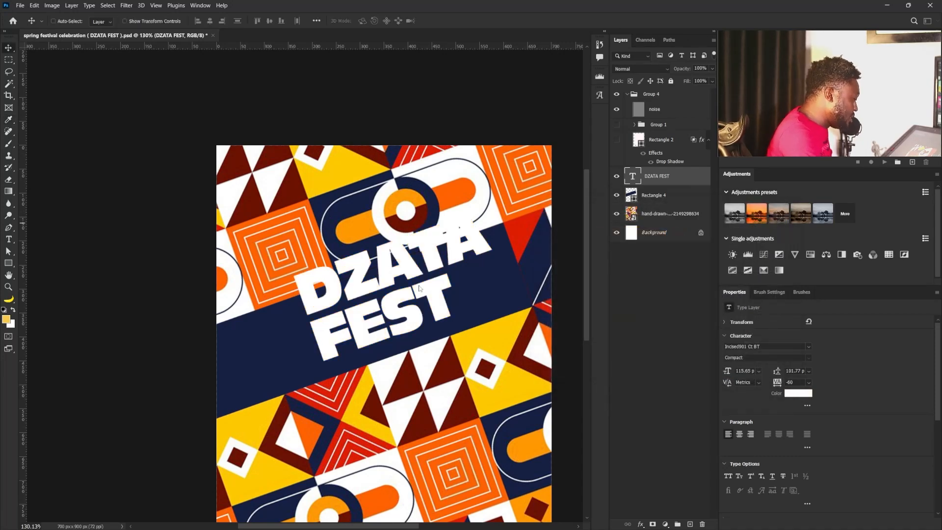
Nudge the white title text slightly to the right along the navy band
key("Right")
key("Right")
key("Right")
key("Right")
key("Right")
key("Right")
key("Right")
key("Right")
key("Right")
key("Right")
key("Right")
key("Right")
key("Right")
key("Right")
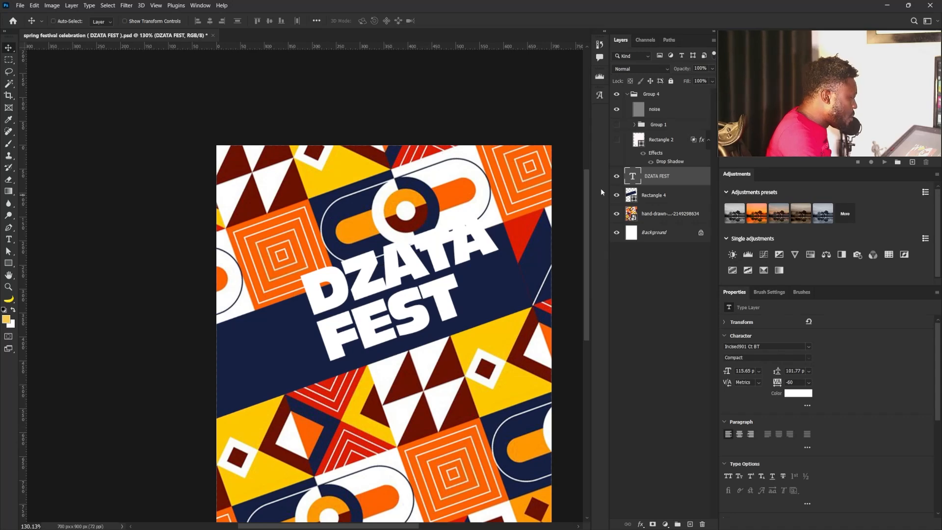
Duplicate the DZATA FEST text layer and convert the original beneath the copy to a shape
left_click_drag(676, 182, 691, 523)
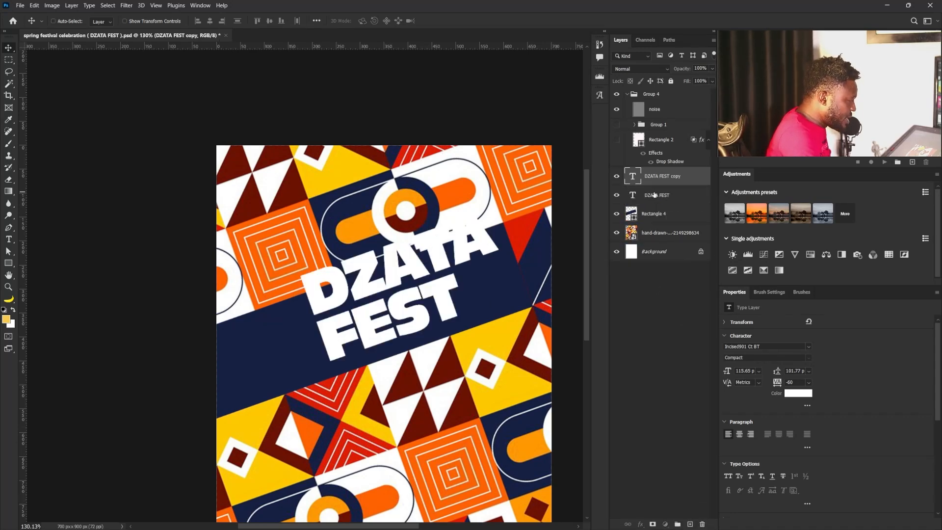
left_click(654, 195)
right_click(658, 197)
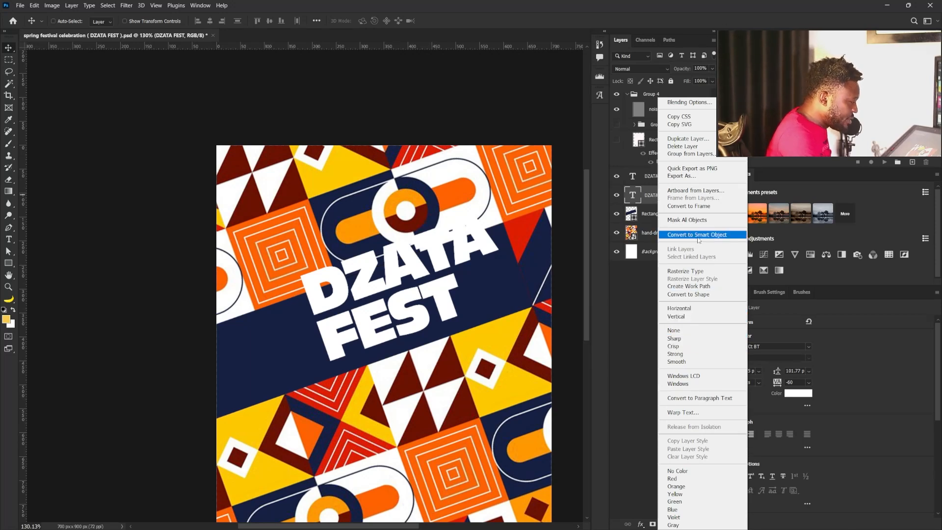
left_click(696, 294)
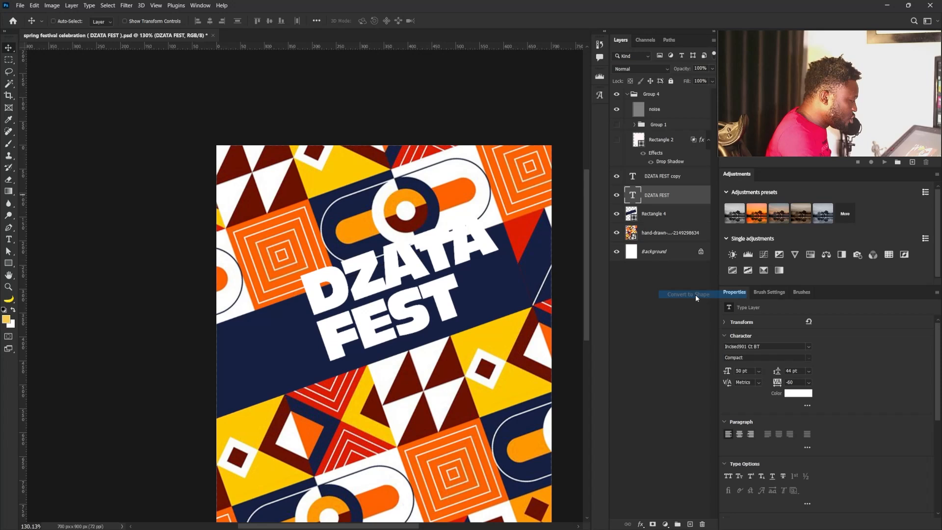
Give the DZATA FEST shape layer a solid navy stroke of 11.48 px, aligned to the outside
left_click(9, 263)
left_click(136, 21)
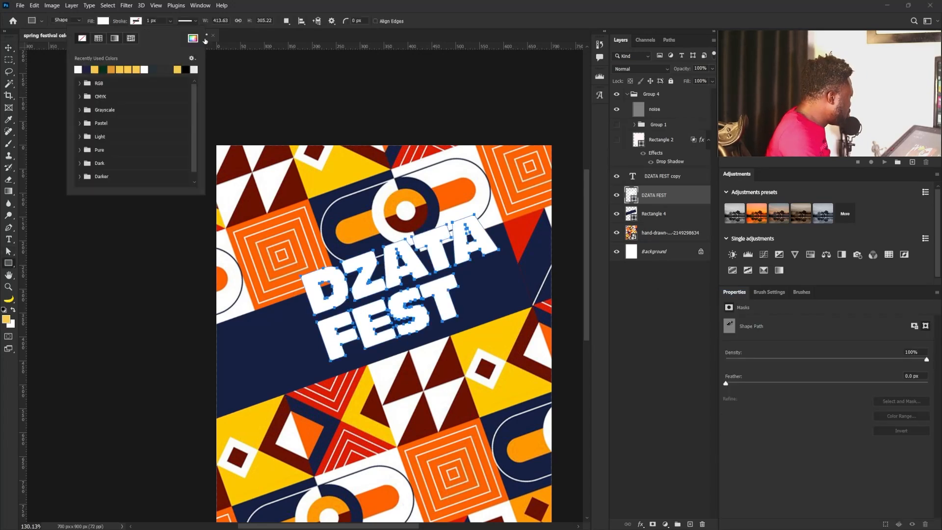
left_click(90, 68)
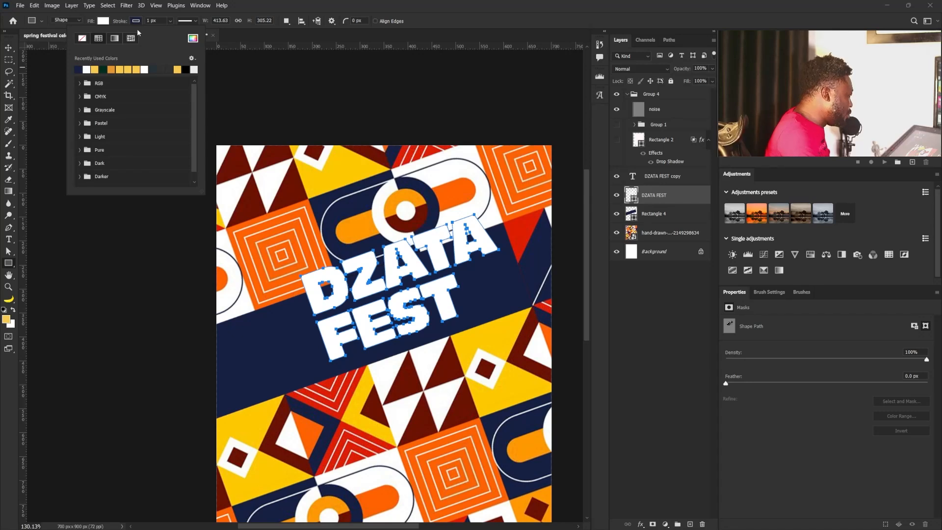
left_click(193, 21)
left_click(155, 117)
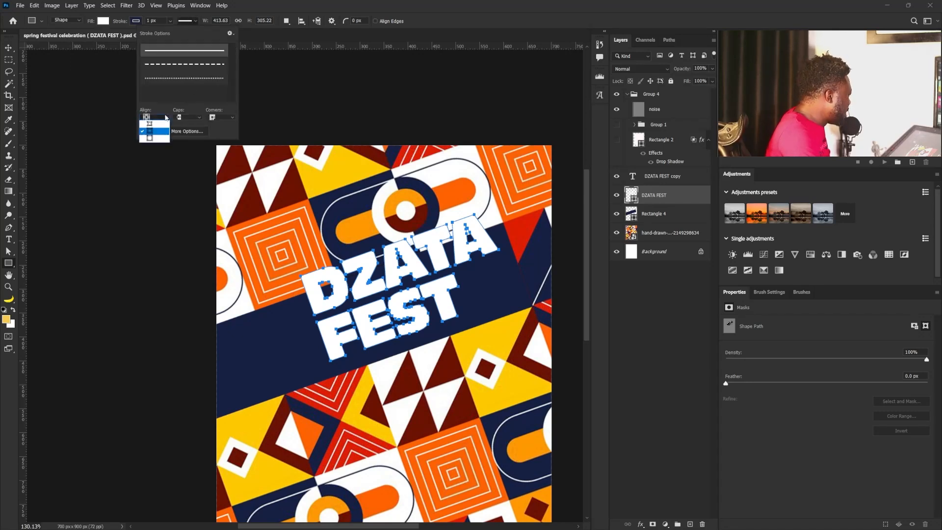
left_click(156, 139)
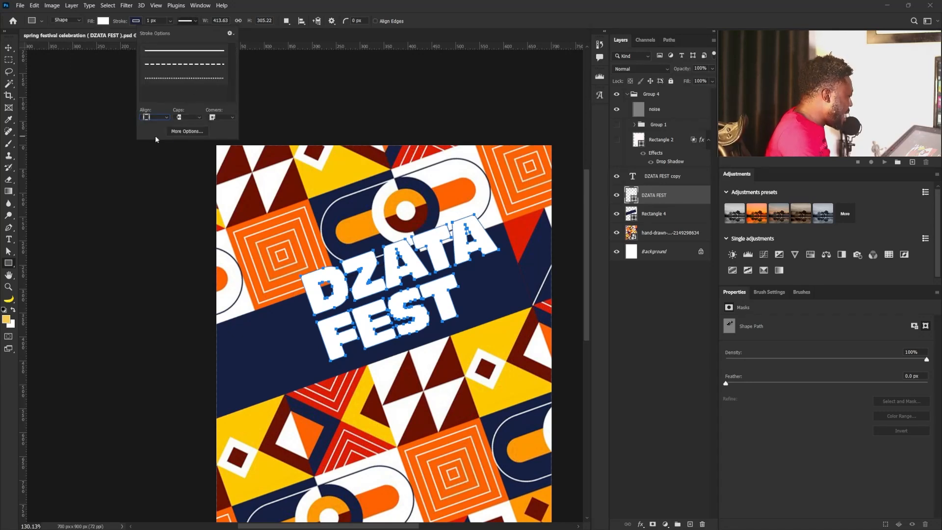
left_click(169, 21)
left_click_drag(173, 33, 181, 33)
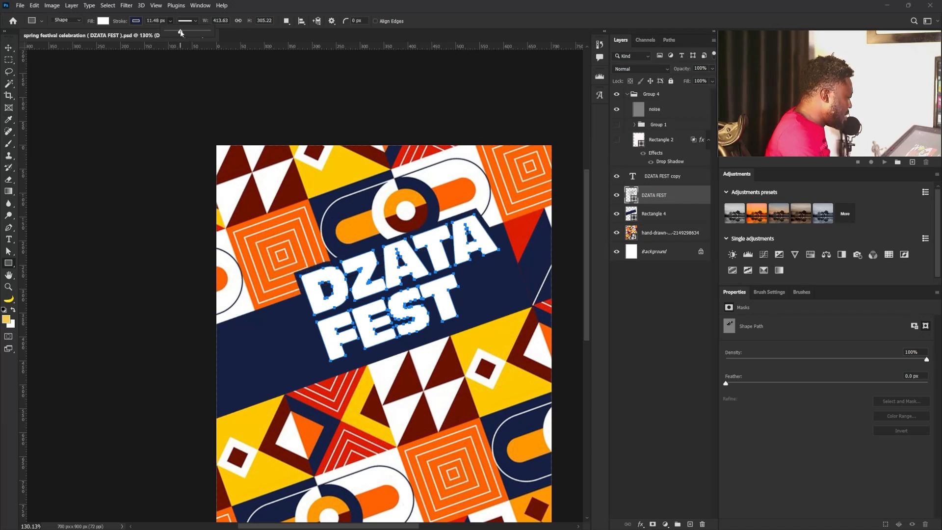
left_click(9, 48)
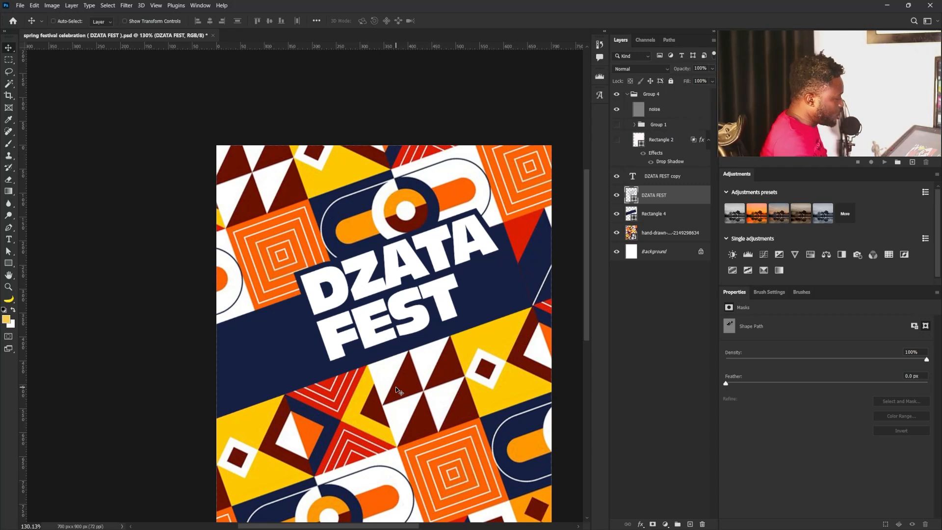
Select both title layers, the text copy and its outlined shape, and shift them up together on the band
left_click_drag(399, 285, 418, 251)
left_click(670, 176, "shift")
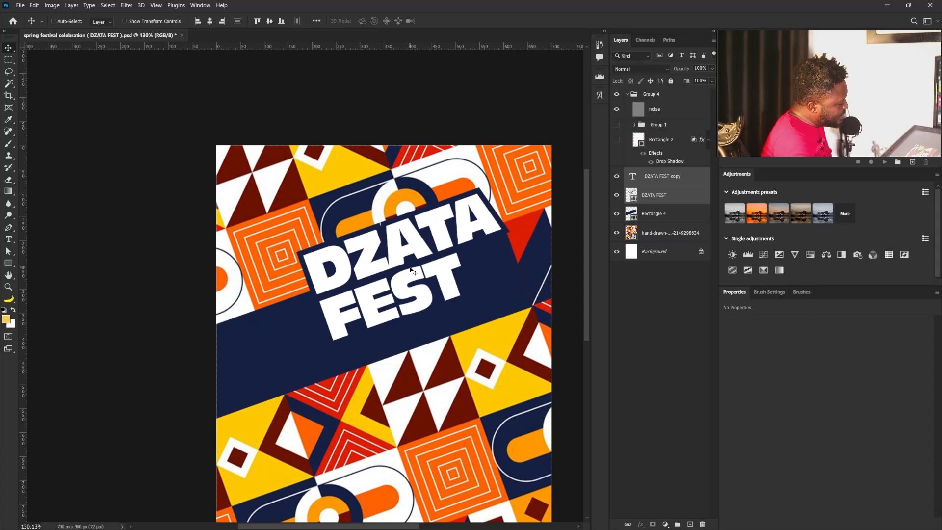
left_click_drag(410, 271, 404, 277)
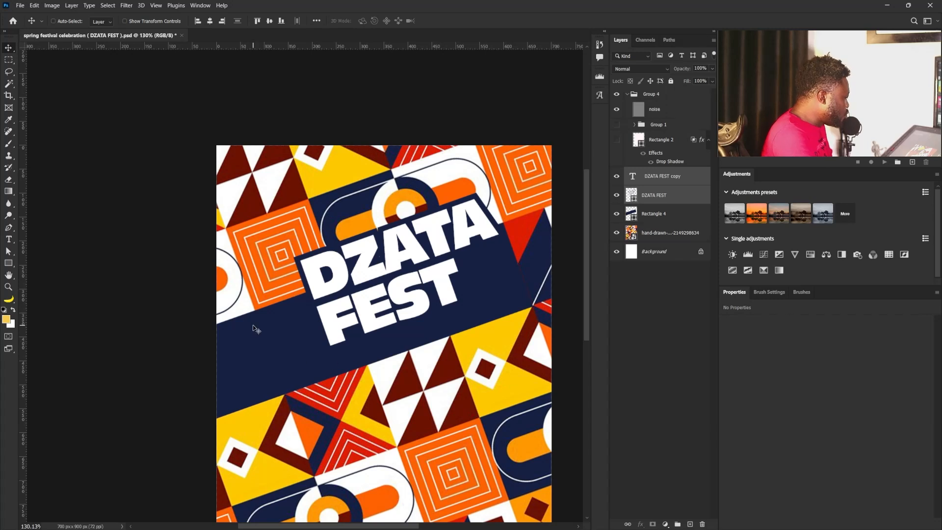
Draw a triangular Pen shape about 195 × 167 px on a new layer above the navy band, linking it to the D's outer corner
left_click(8, 228)
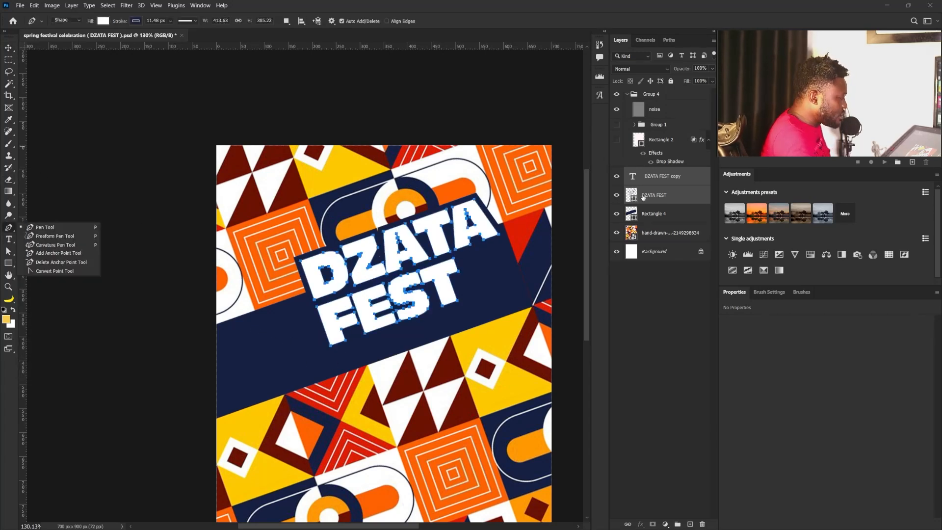
left_click(652, 213)
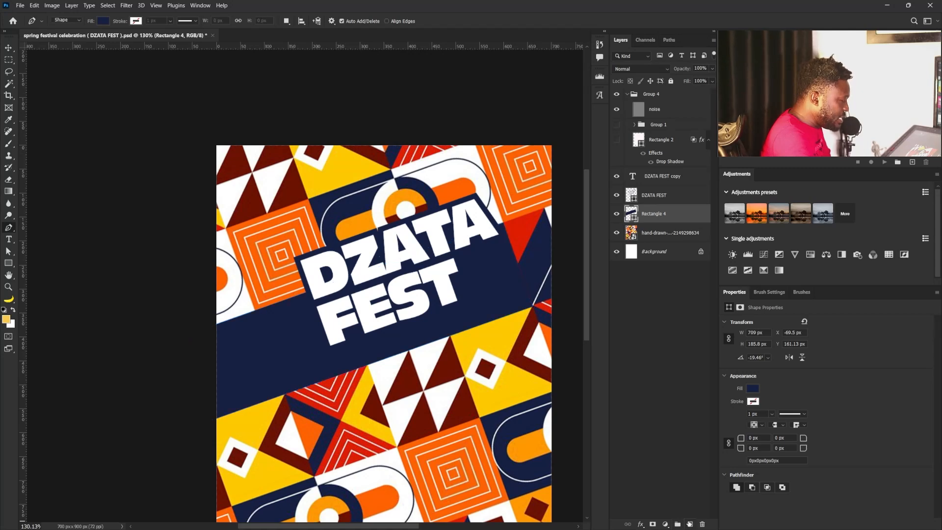
left_click(689, 523)
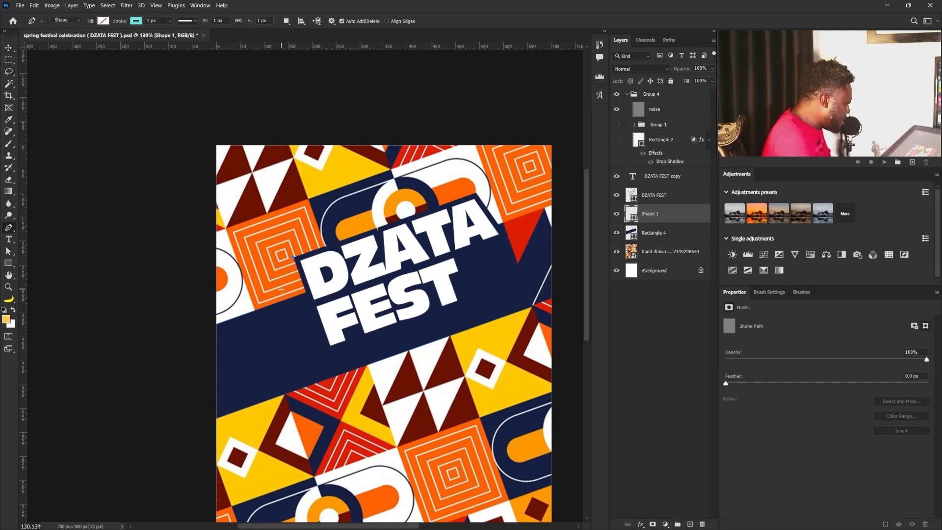
left_click(258, 337)
left_click(352, 308)
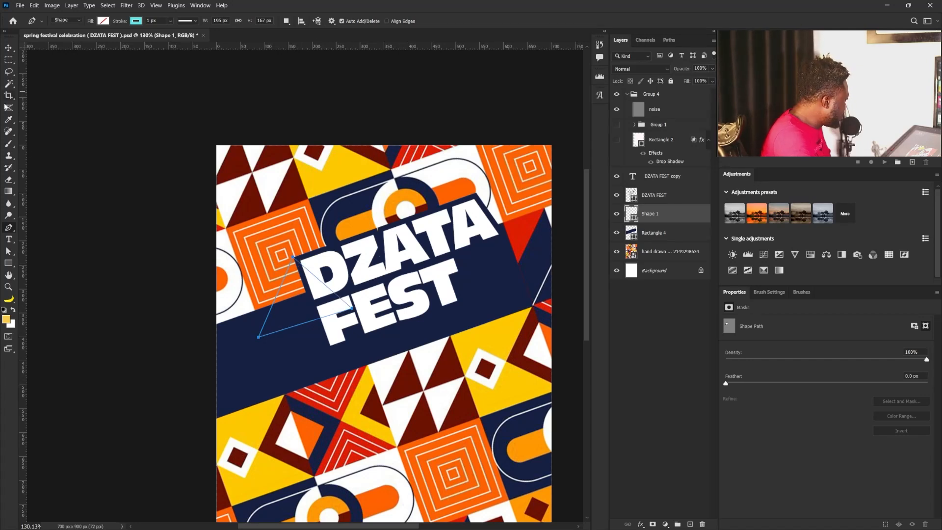
Remove the triangular shape's stroke and fill it with the band's navy colour
key("u")
left_click(137, 21)
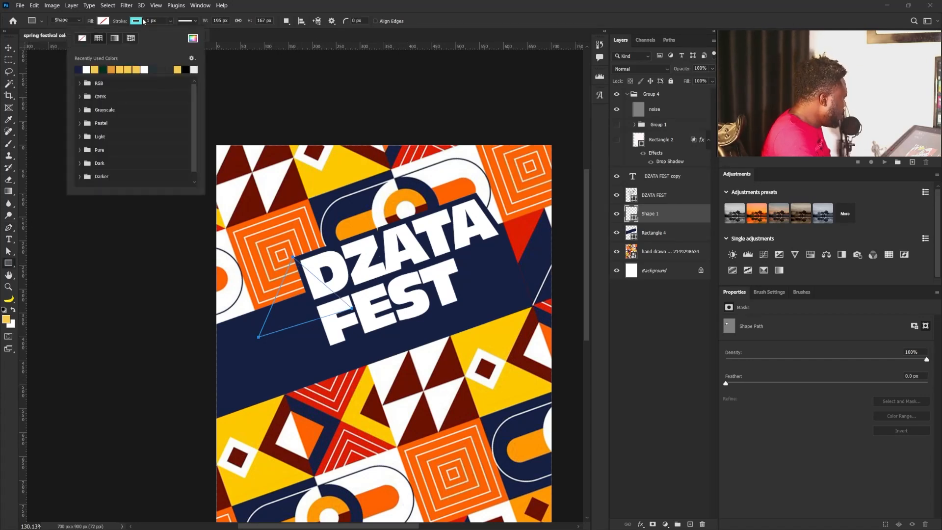
left_click(82, 38)
left_click(103, 20)
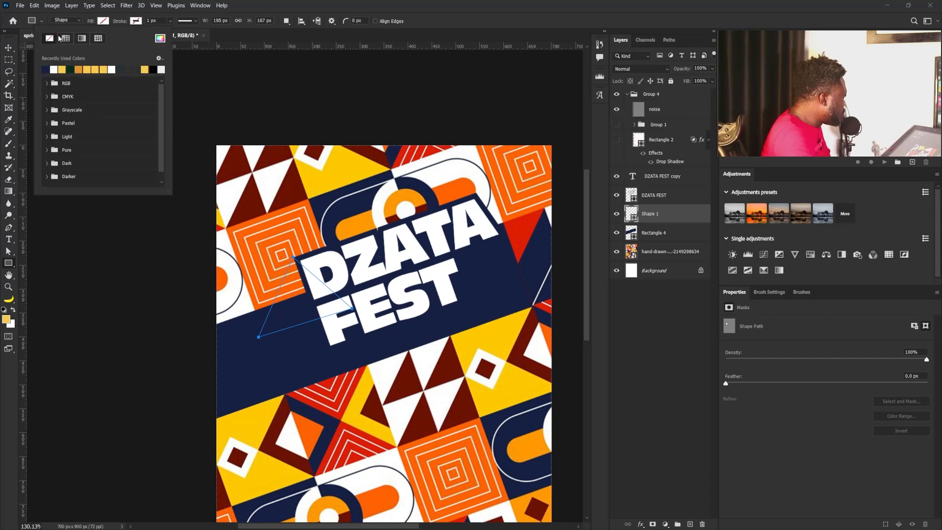
left_click(48, 69)
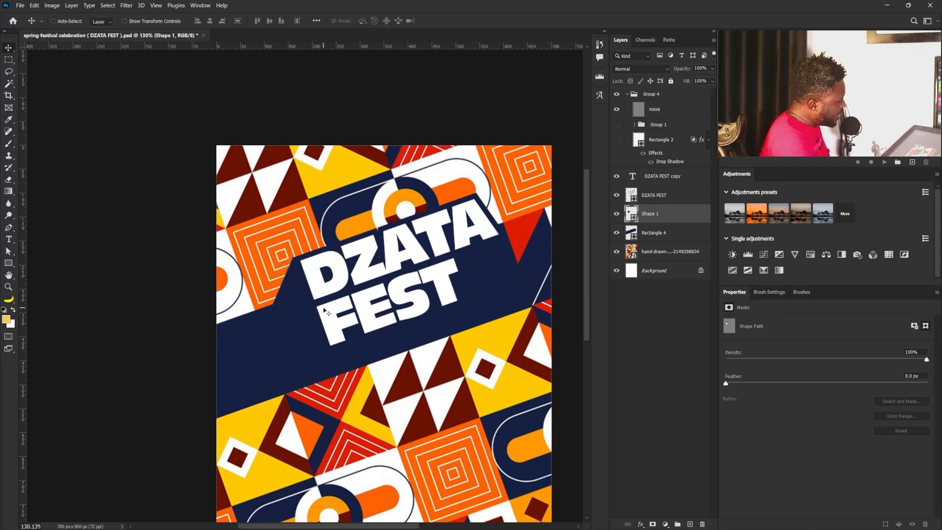
Fill the 97 px square beside the word FEST with the red sampled from the pattern's triangle
left_click(737, 385)
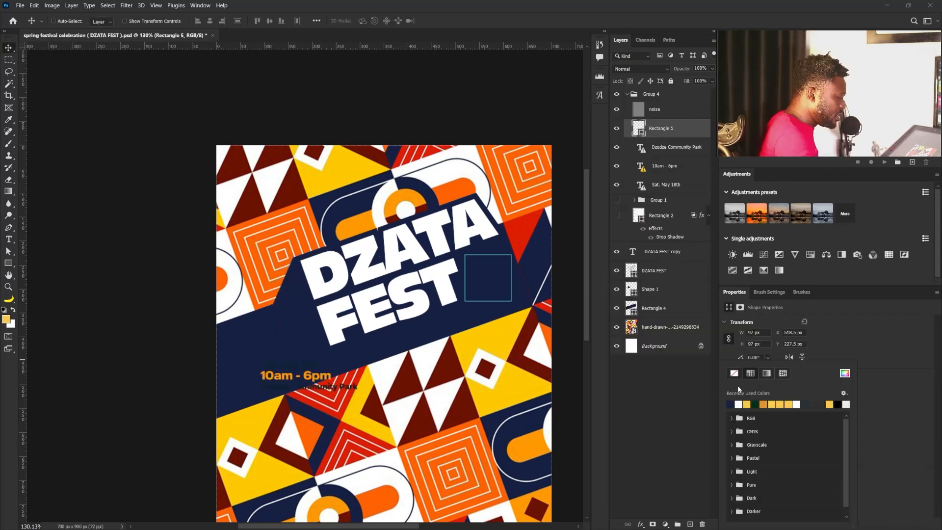
left_click(734, 374)
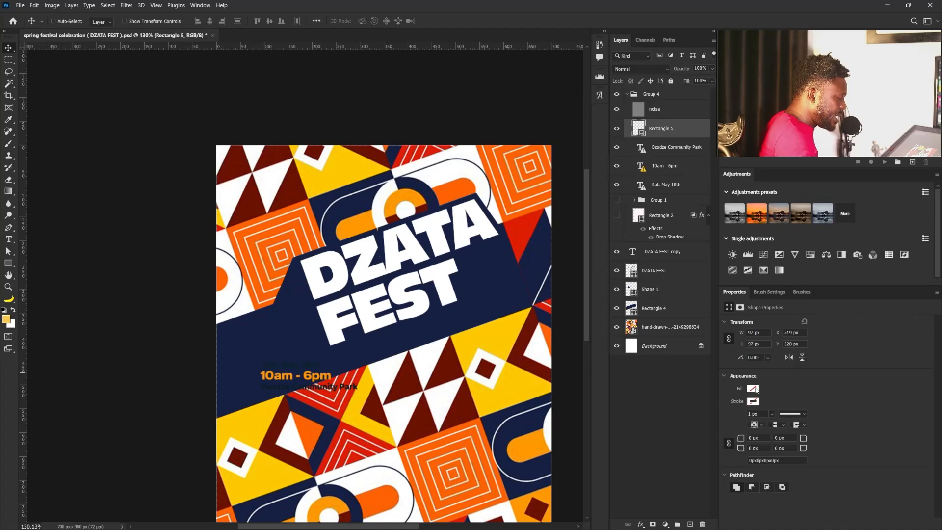
left_click(753, 388)
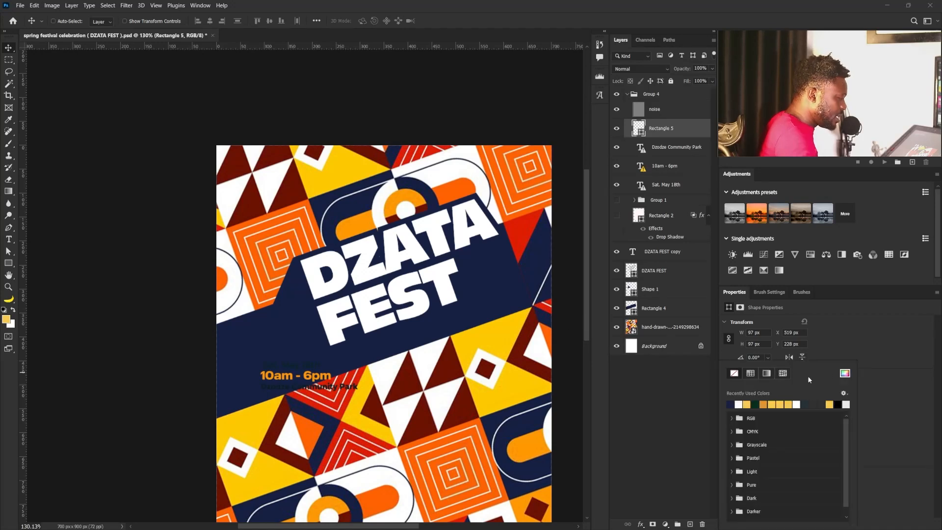
left_click(845, 373)
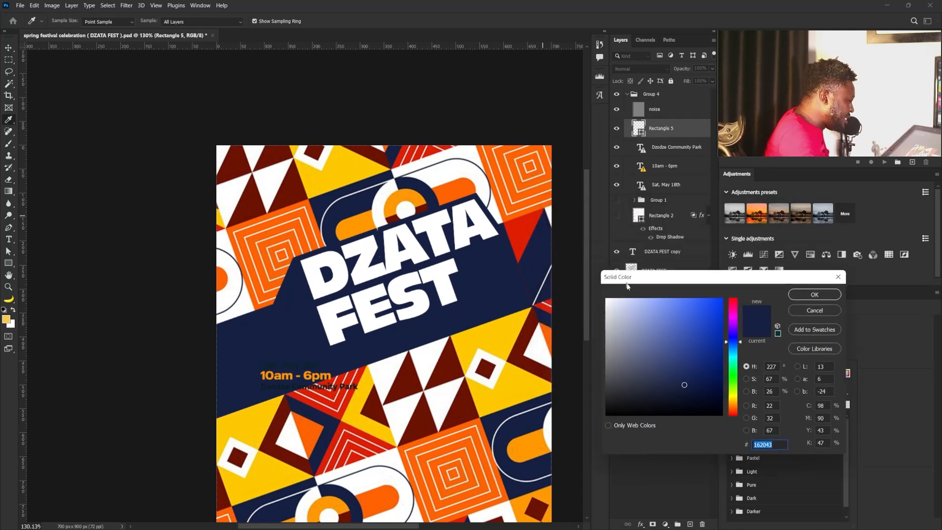
left_click(520, 232)
left_click(807, 295)
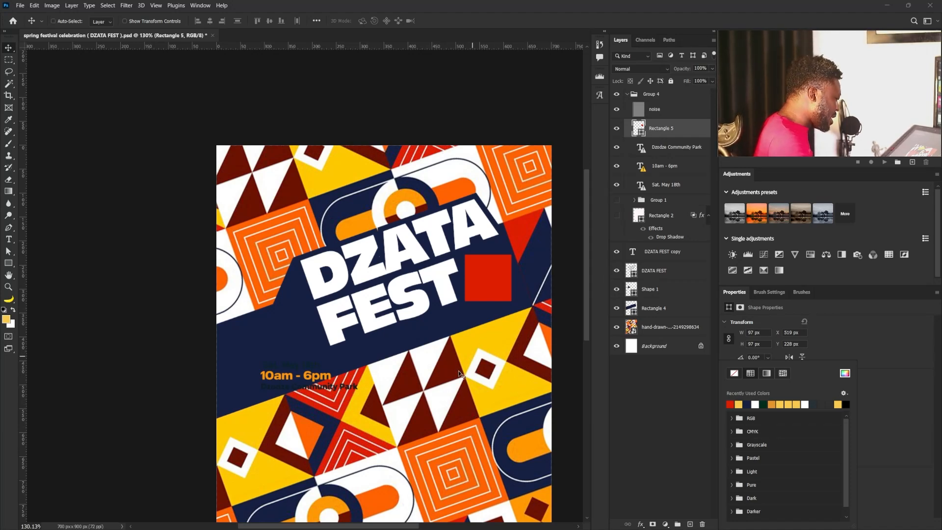
Rotate the red square beside the word FEST by 30° so it stands as a diamond
key("ctrl+t")
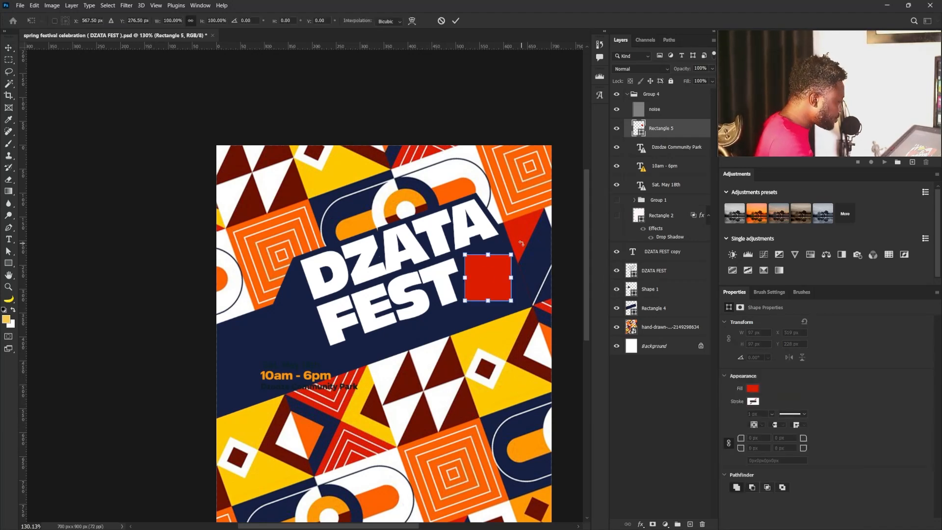
left_click_drag(515, 248, 498, 273)
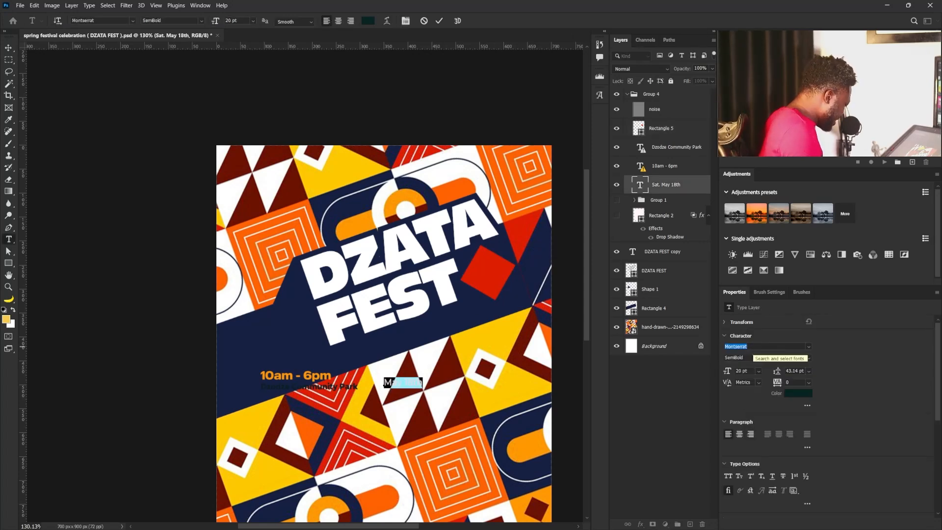
Change the font of the May 18th date text to Bebas Neue Bold
type("Bebas Neue")
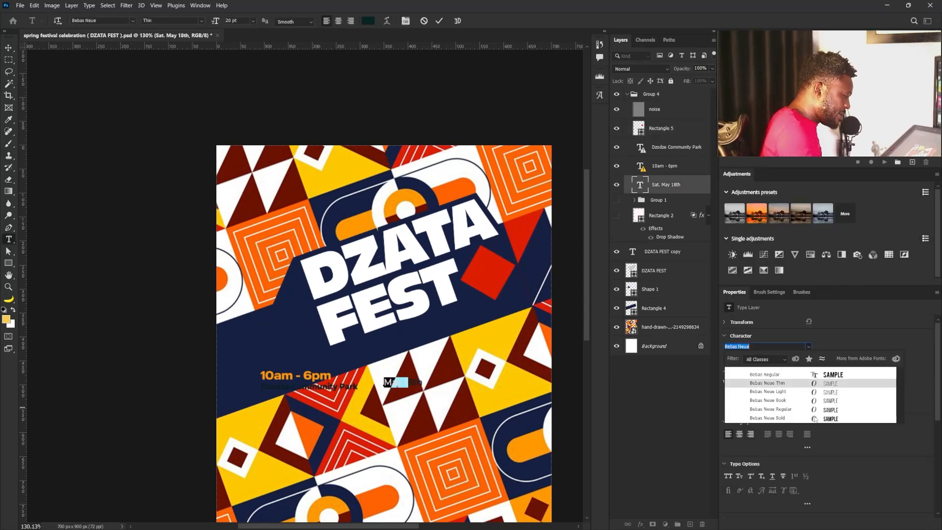
left_click(814, 418)
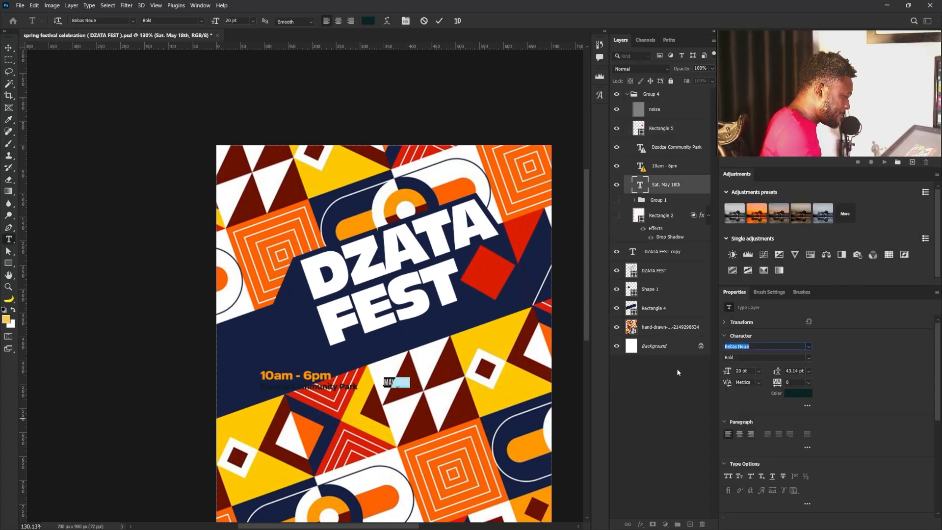
left_click(8, 51)
Enlarge the date text to about 35 pt, tilt it to match the title and place it over the red diamond
key("ctrl+t")
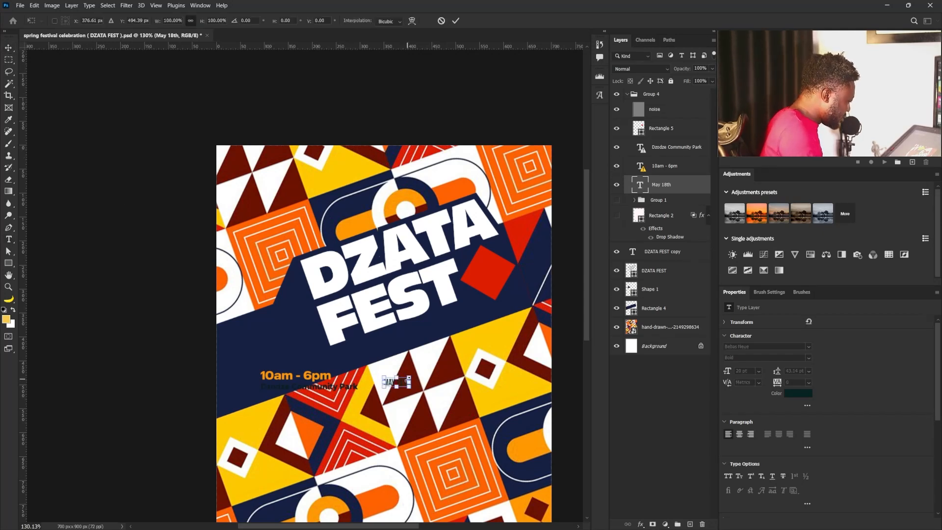
left_click_drag(409, 378, 441, 347)
left_click_drag(455, 414, 457, 391)
left_click_drag(435, 350, 677, 119)
key("Return")
left_click_drag(481, 268, 488, 264)
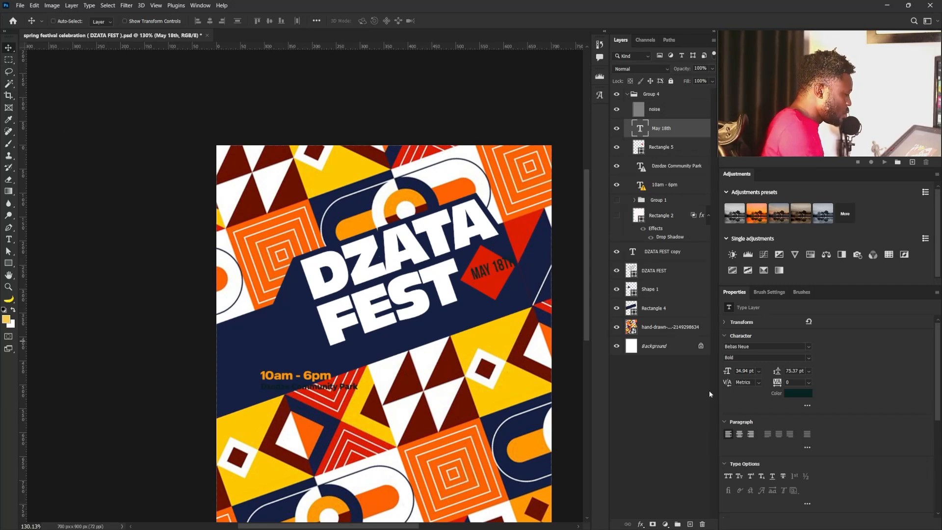
Recolour the date text with the band's navy 162043 and shift it towards the diamond's centre
left_click(798, 393)
left_click(469, 307)
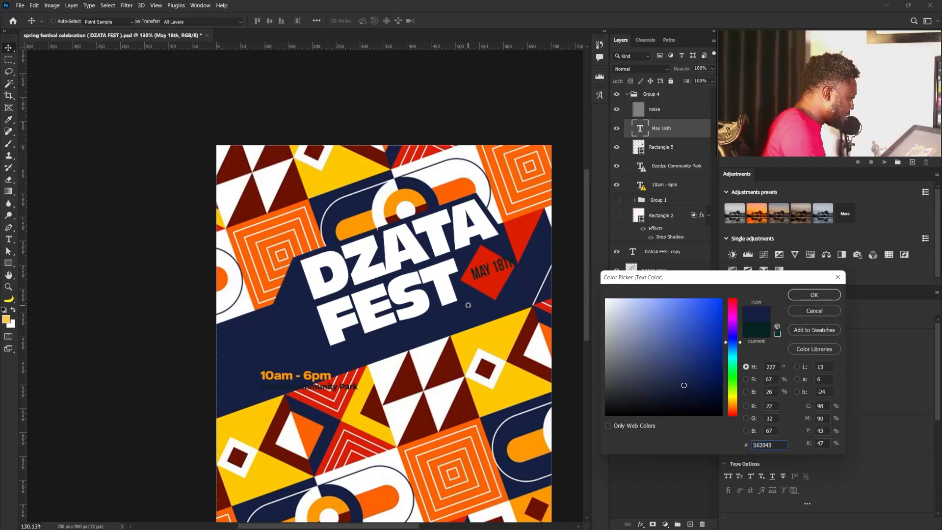
left_click(795, 298)
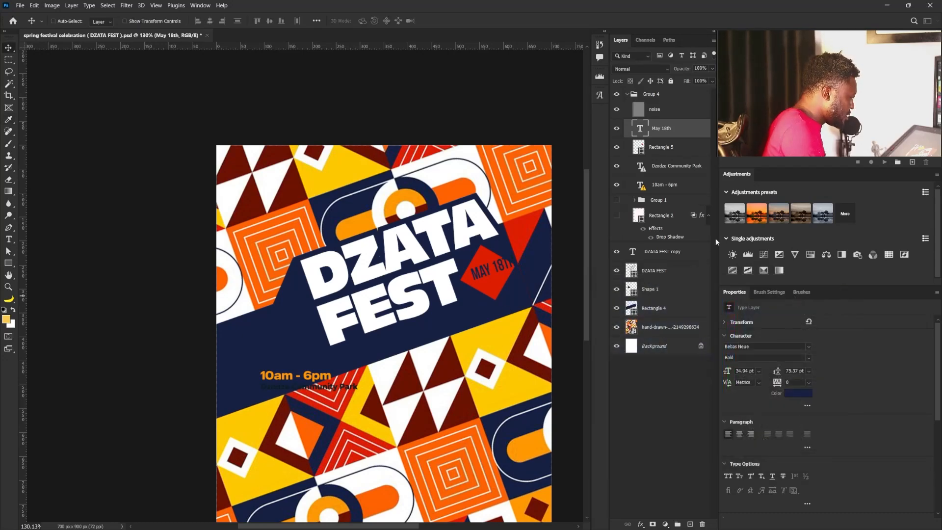
left_click_drag(503, 270, 497, 276)
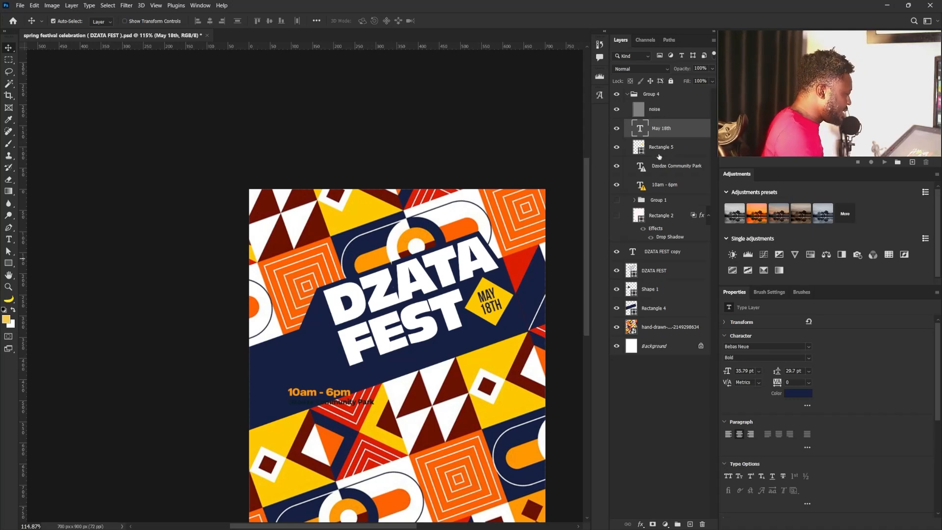
Select the date text together with its yellow diamond and nudge both down 4 px
scroll(480, 295, "up", 4)
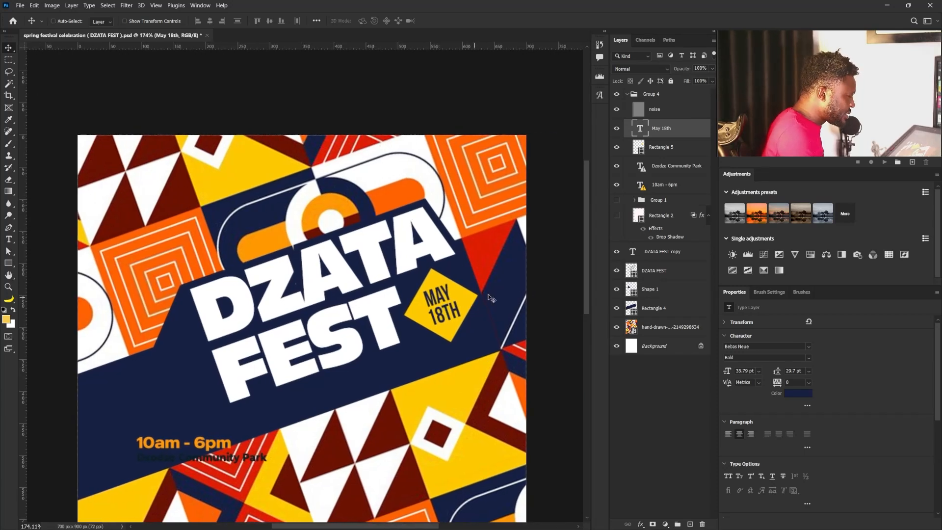
left_click(669, 148, "shift")
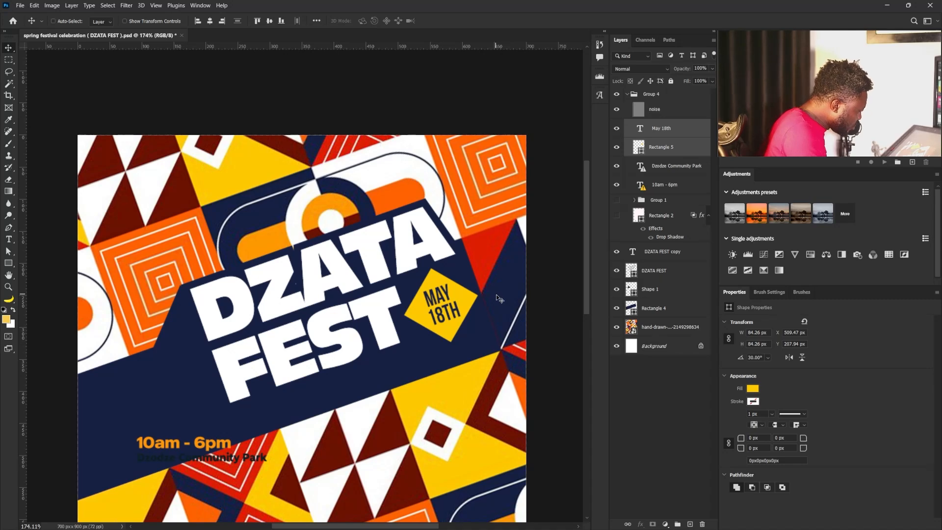
scroll(498, 298, "up", 6)
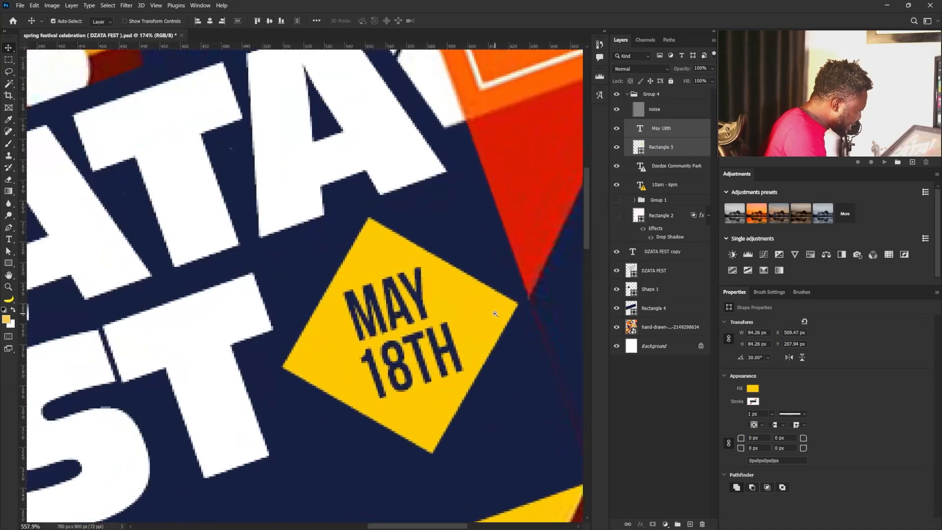
key("Down")
key("Down")
key("Down")
key("Down")
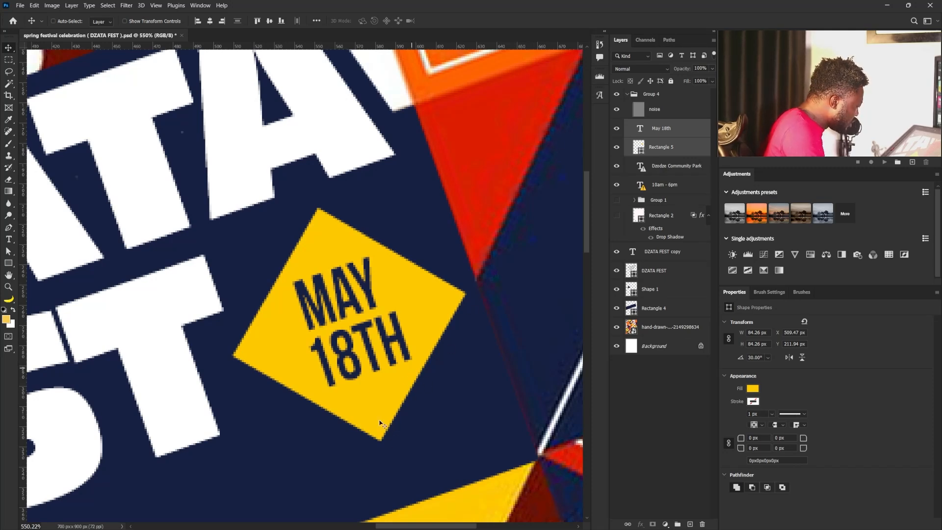
Set the 10am - 6pm text in Compacta Blk BT Black with all caps
scroll(463, 304, "down", 5)
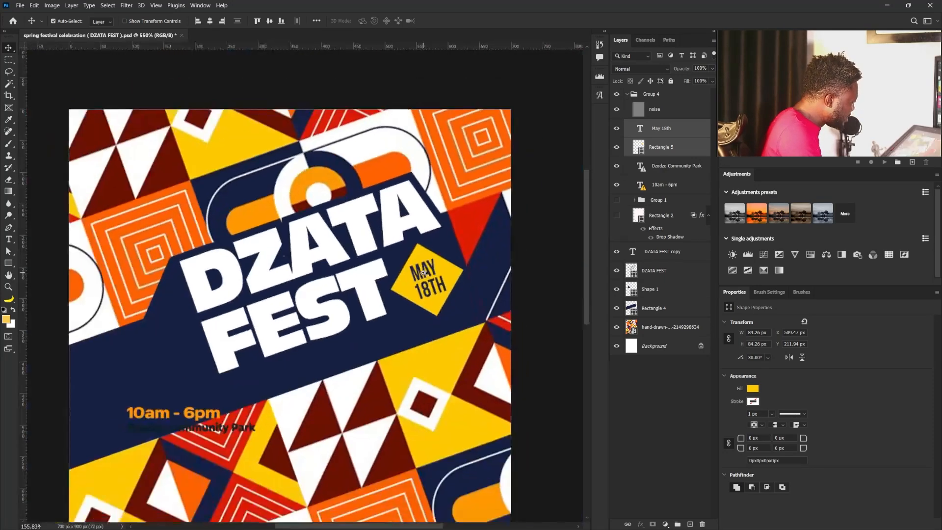
scroll(474, 284, "down", 2)
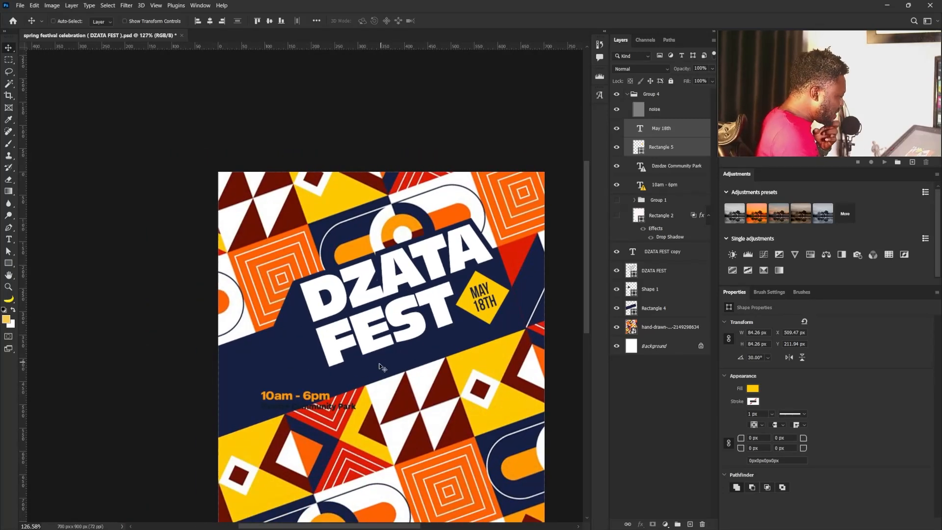
right_click(314, 397)
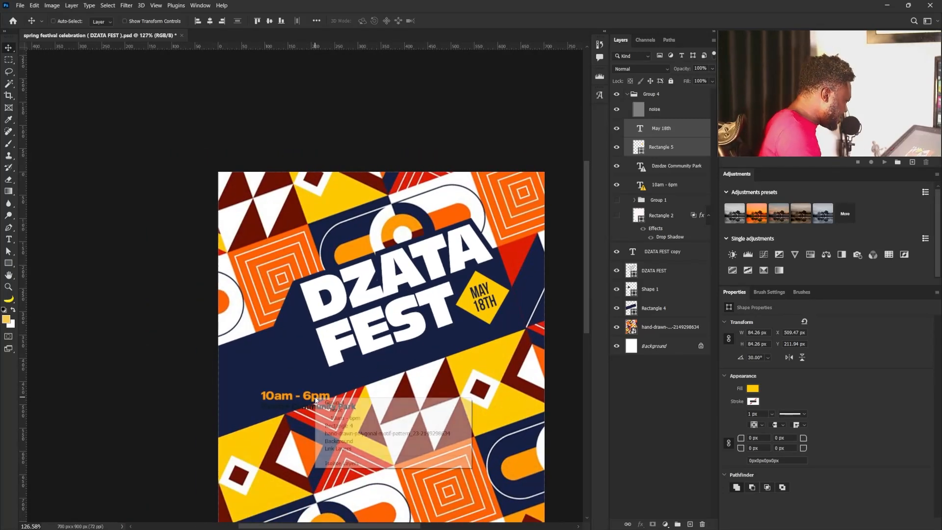
left_click(355, 417)
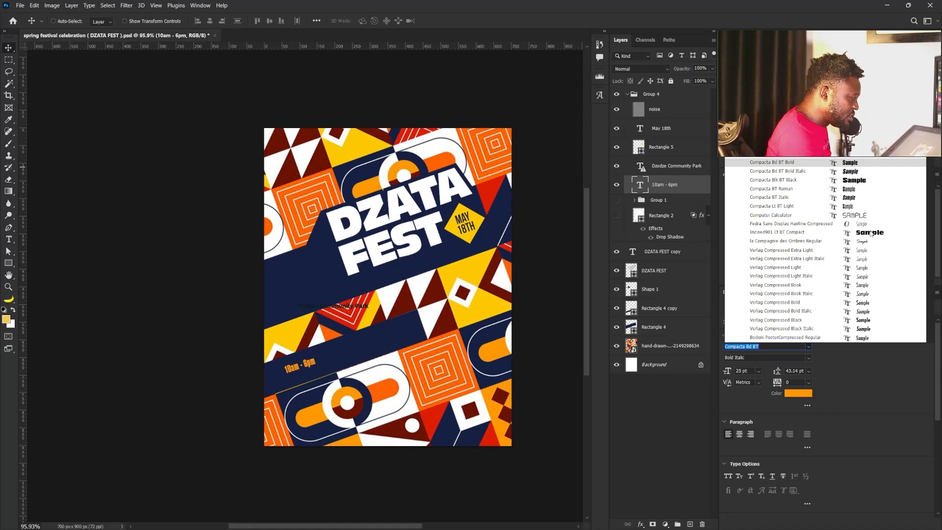
left_click(863, 181)
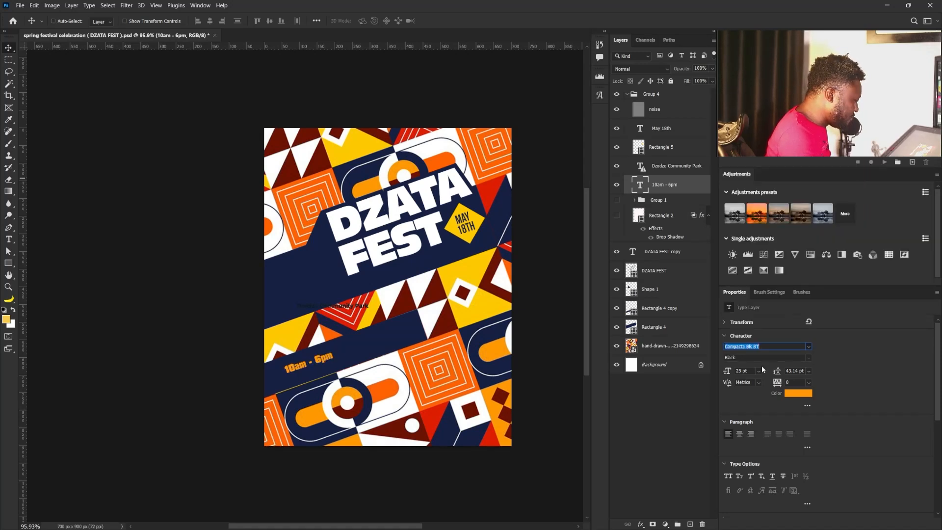
left_click(728, 475)
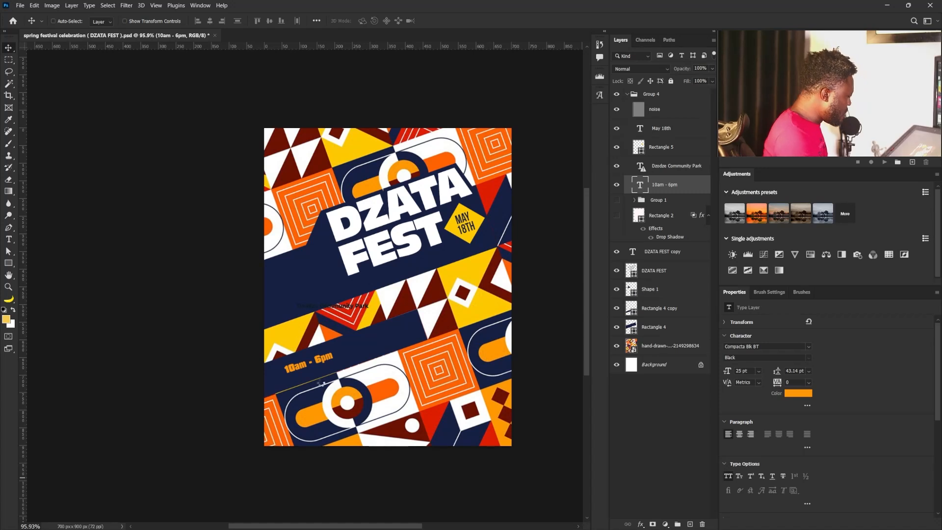
Scale the time text to about 152% and position it within the lower navy band
key("ctrl+t")
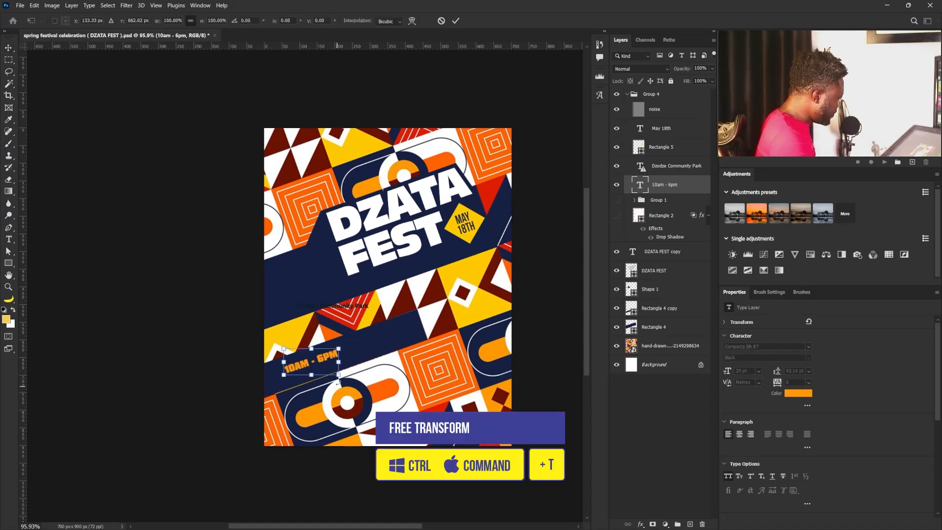
left_click_drag(338, 374, 358, 379)
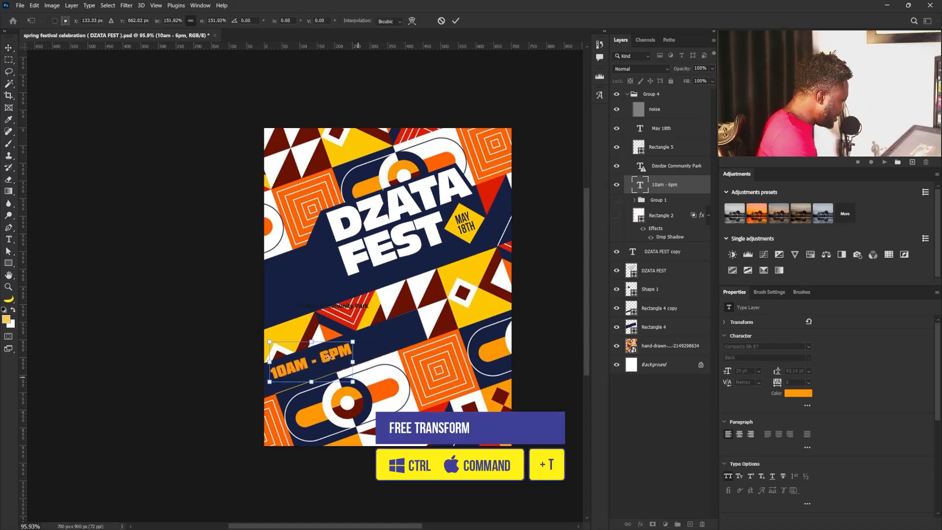
left_click_drag(320, 354, 338, 377)
key("Return")
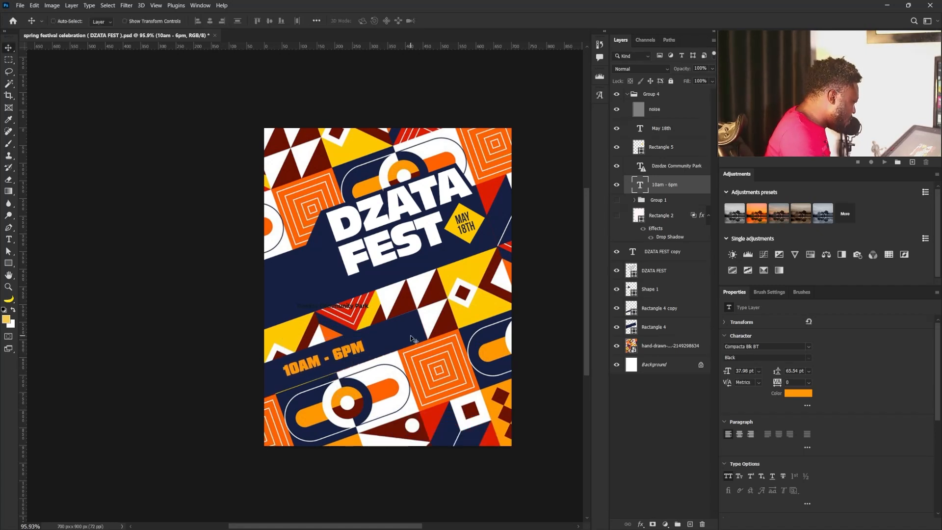
Select the Dzodze Community Park text and move it beside the time on the lower band
right_click(347, 309)
left_click(385, 326)
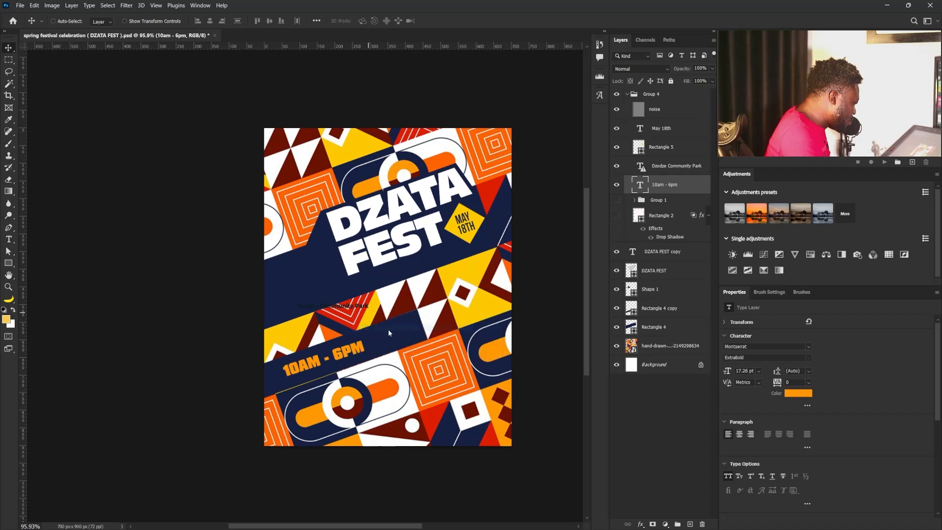
left_click_drag(335, 308, 413, 342)
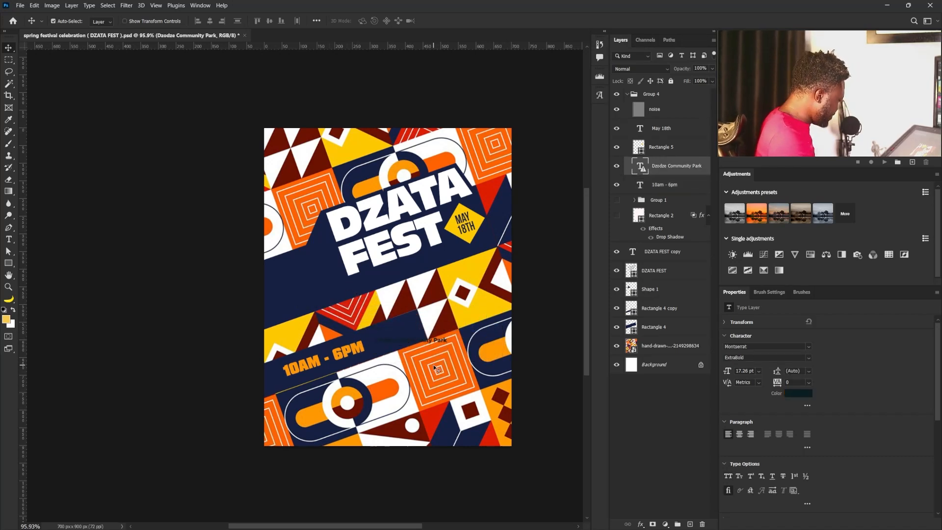
Rotate the venue text about -19.4° to follow the band's slant and switch its font to Bebas
key("ctrl+t")
left_click(522, 216)
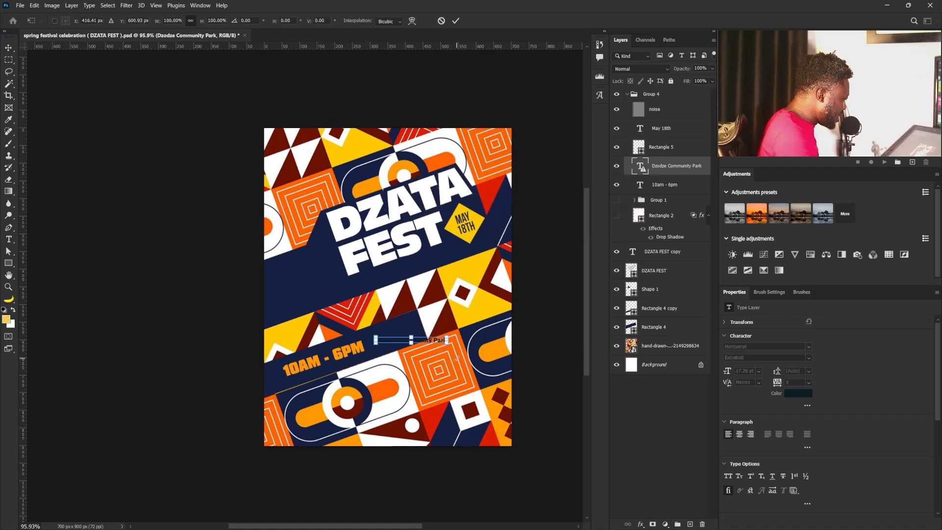
left_click_drag(456, 356, 435, 336)
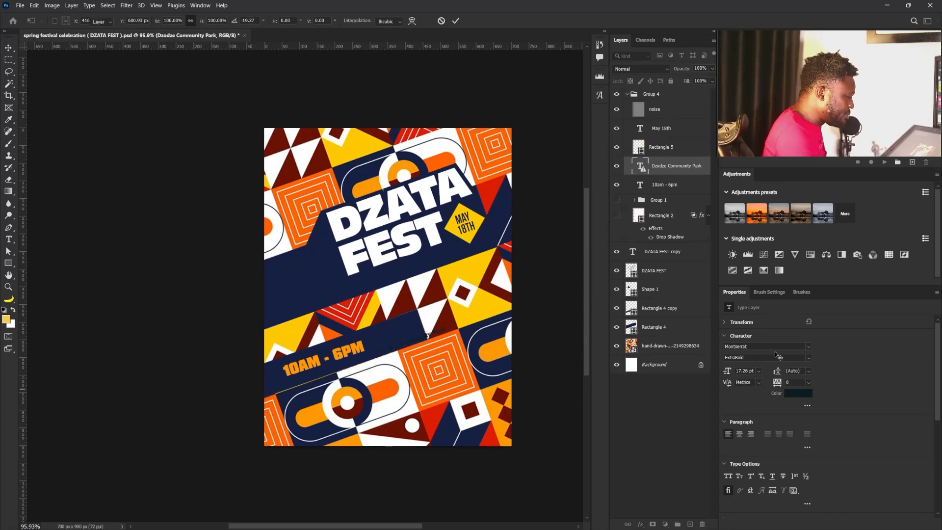
key("Return")
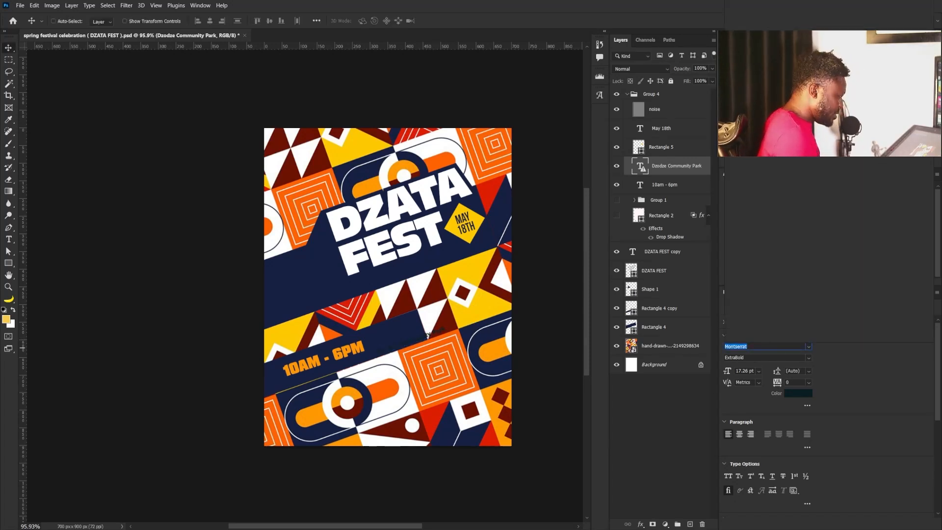
type("Bebas")
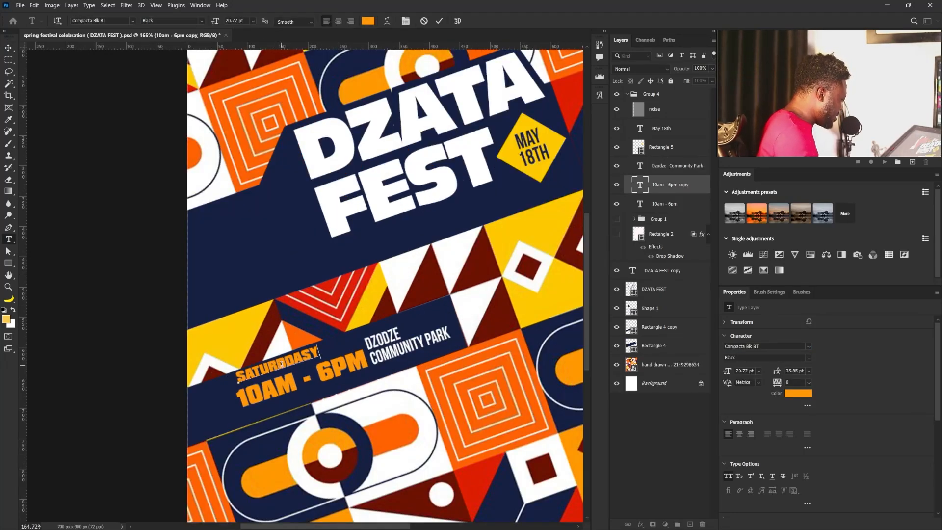
Correct the misspelled day text above the time to SATURDAY
left_click_drag(290, 364, 304, 363)
key("BackSpace")
key("BackSpace")
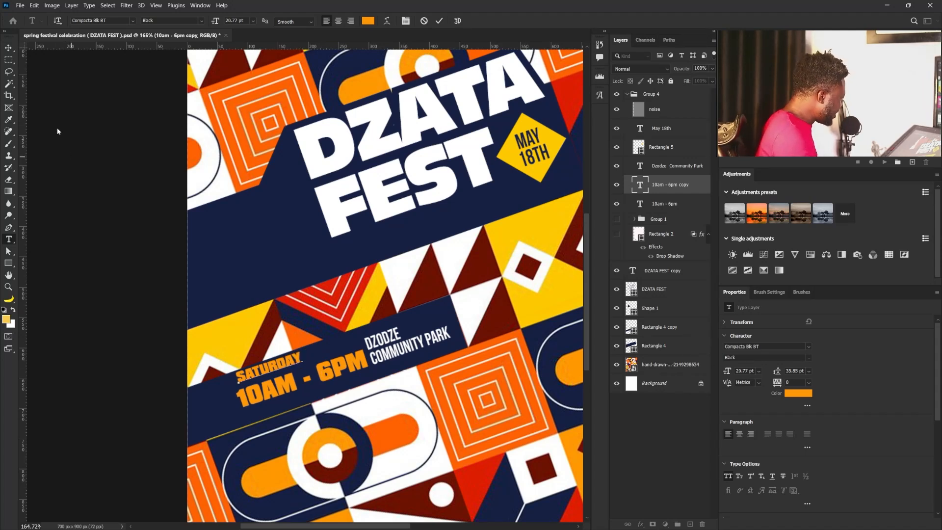
left_click(10, 48)
Shrink the SATURDAY text to about 10.7 pt and fine-tune its position just above 10AM
key("ctrl+t")
left_click_drag(300, 352, 276, 381)
key("Return")
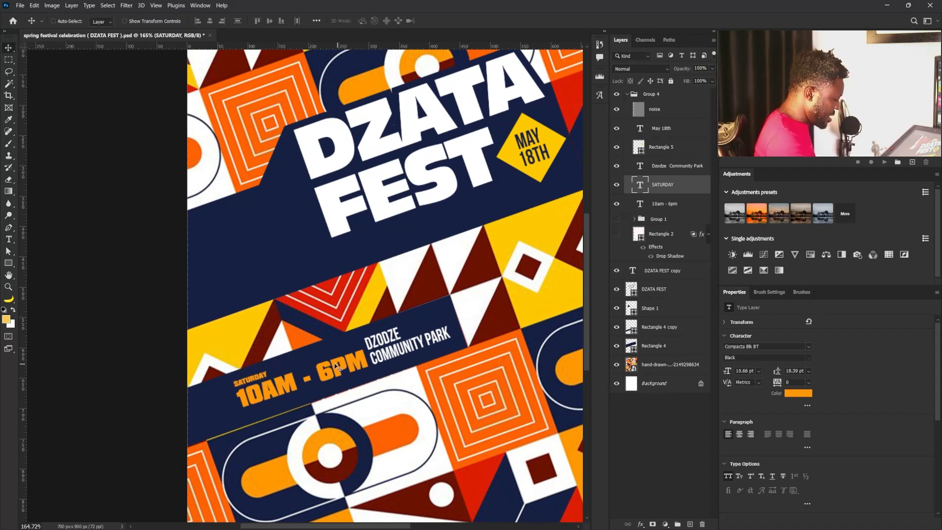
key("Down")
key("Down")
key("Up")
key("Down")
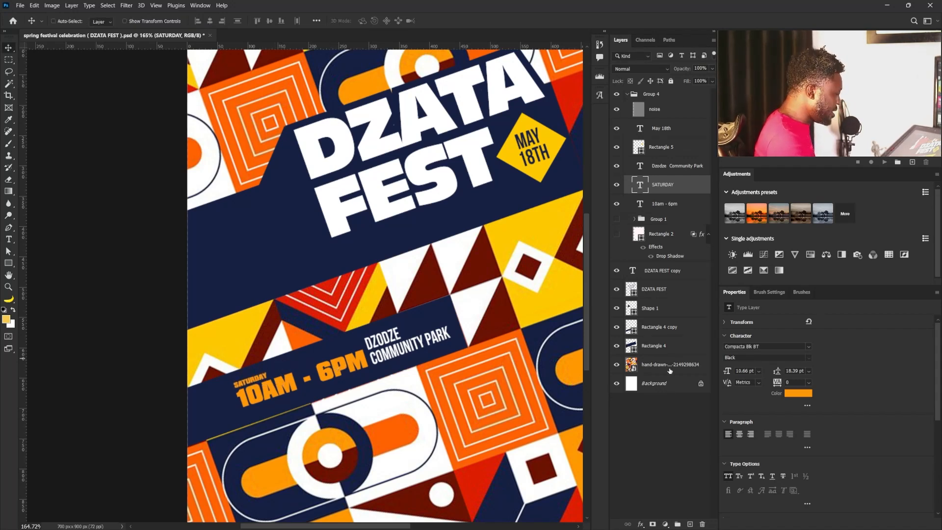
Widen the letter tracking of the SATURDAY text
type("20")
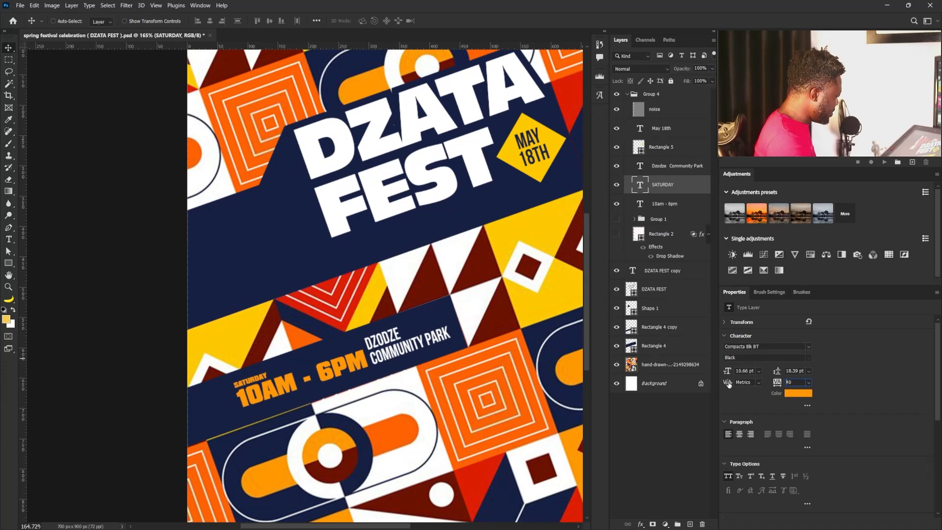
key("Up")
key("Up")
Duplicate the lower navy band and place the copy directly beneath the title band, running off the poster's edge
left_click(391, 304, "ctrl")
scroll(392, 304, "down", 8)
scroll(392, 304, "up", 1)
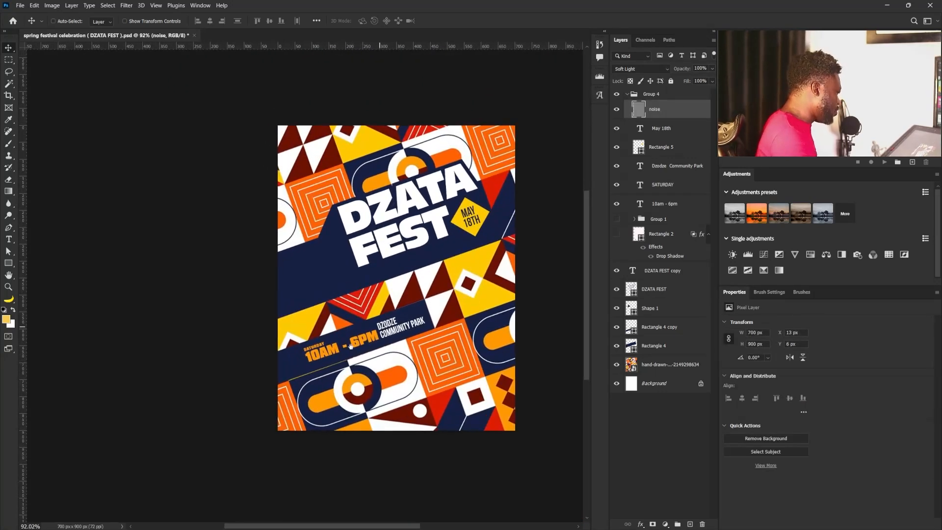
left_click_drag(395, 311, 352, 332)
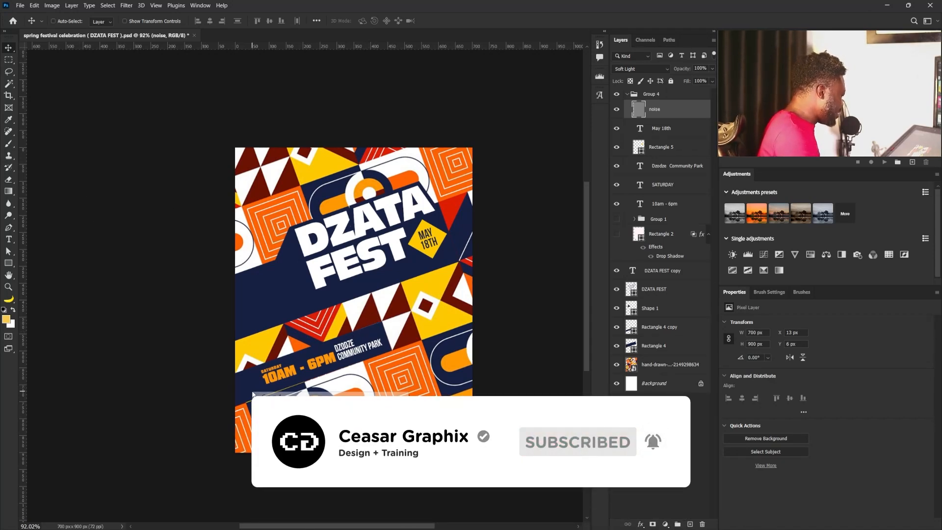
left_click(282, 416)
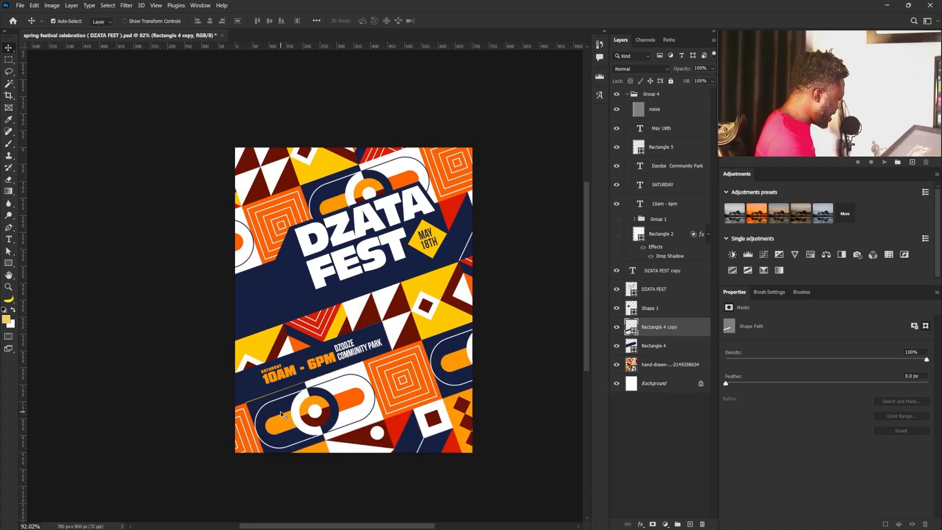
key("ctrl+j")
left_click_drag(257, 401, 445, 292)
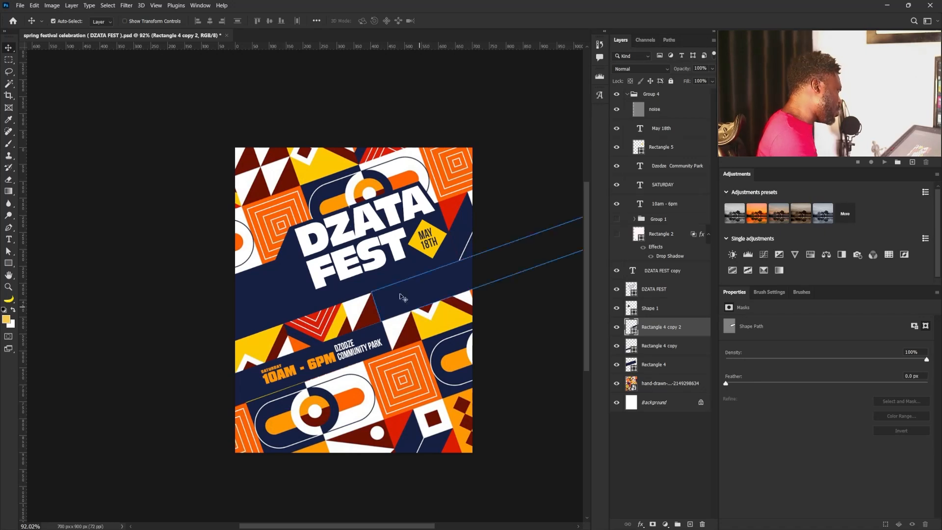
scroll(428, 319, "up", 3)
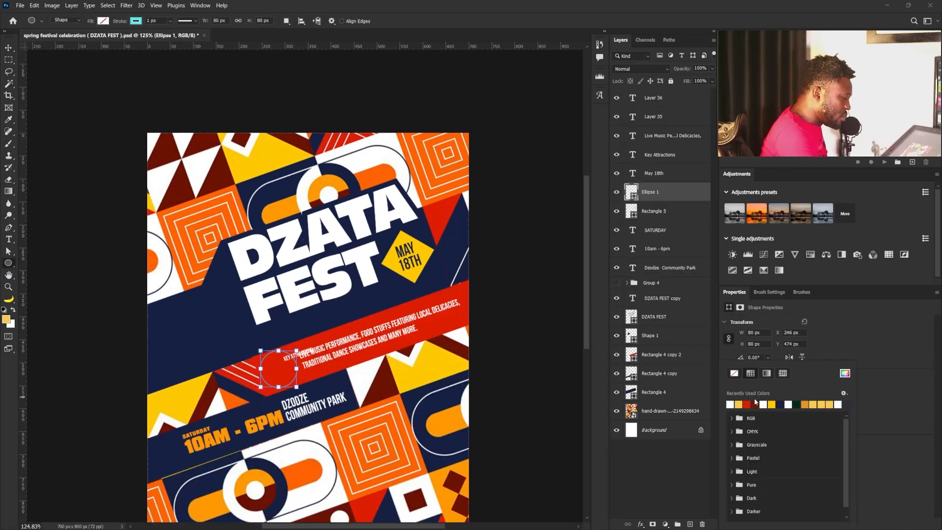
Remove the outline of the 80 px circle and fill it with yellow #fec901
left_click(875, 346)
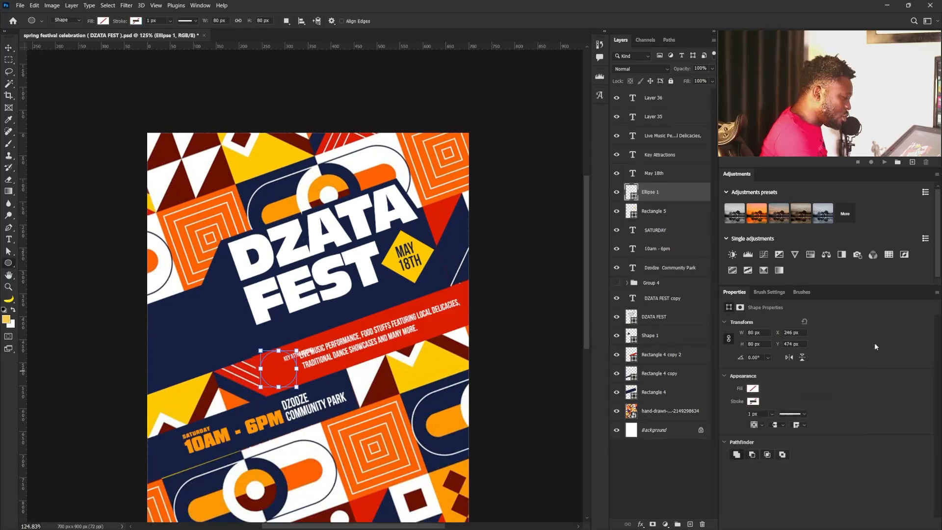
left_click(753, 389)
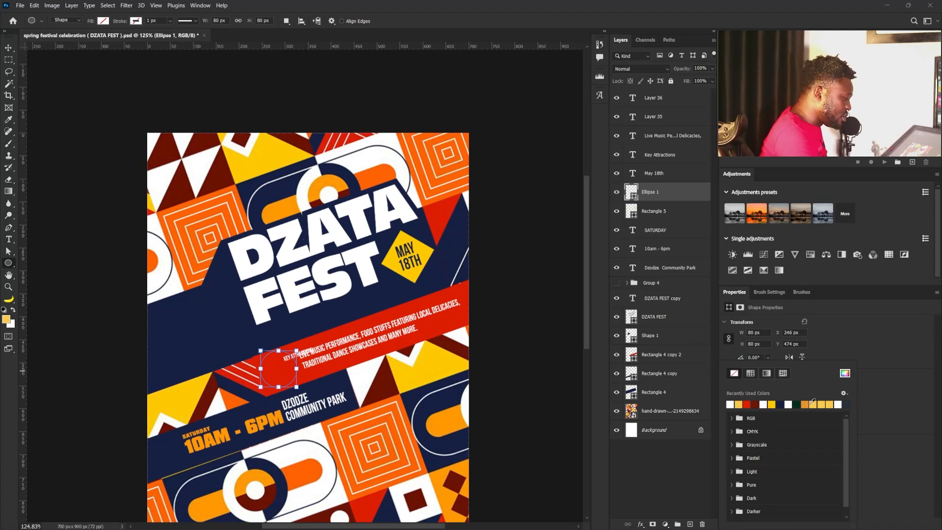
left_click(739, 403)
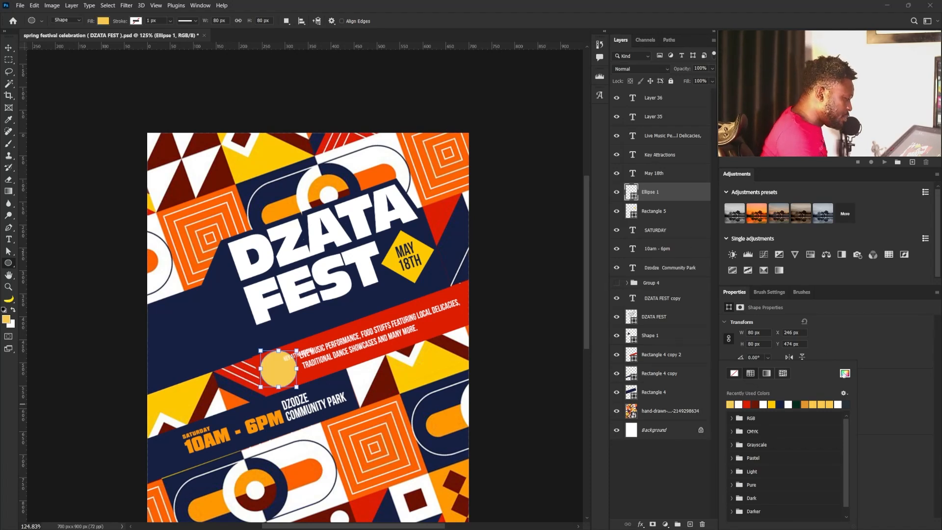
left_click(844, 373)
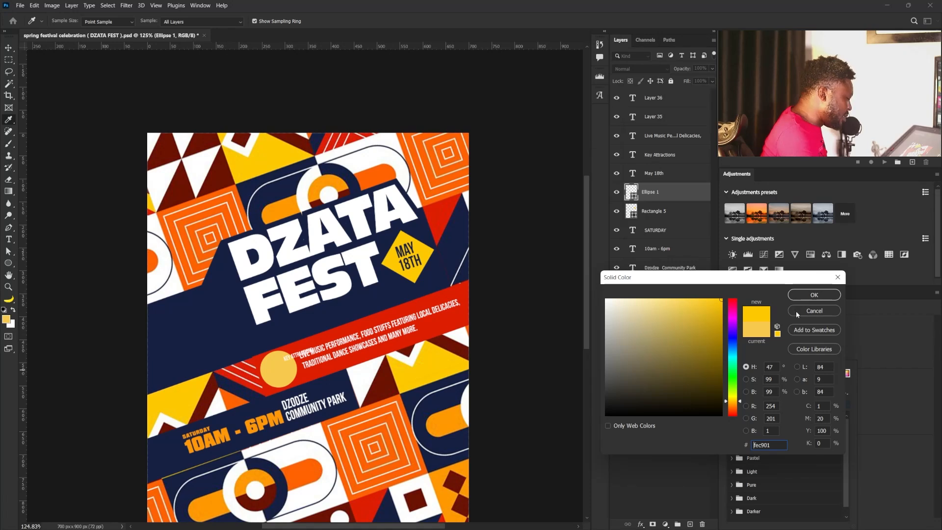
left_click(802, 294)
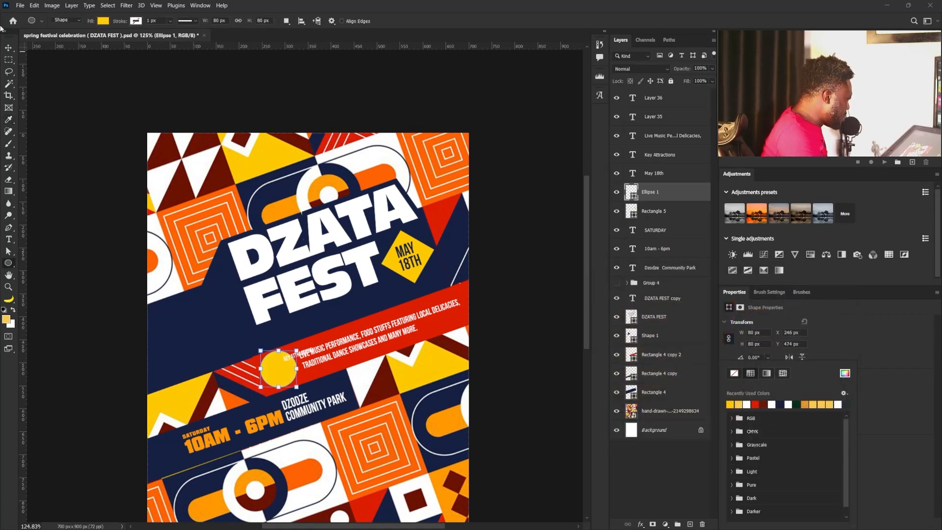
Move the Key Attractions text away from the description and onto the yellow circle
left_click(8, 48)
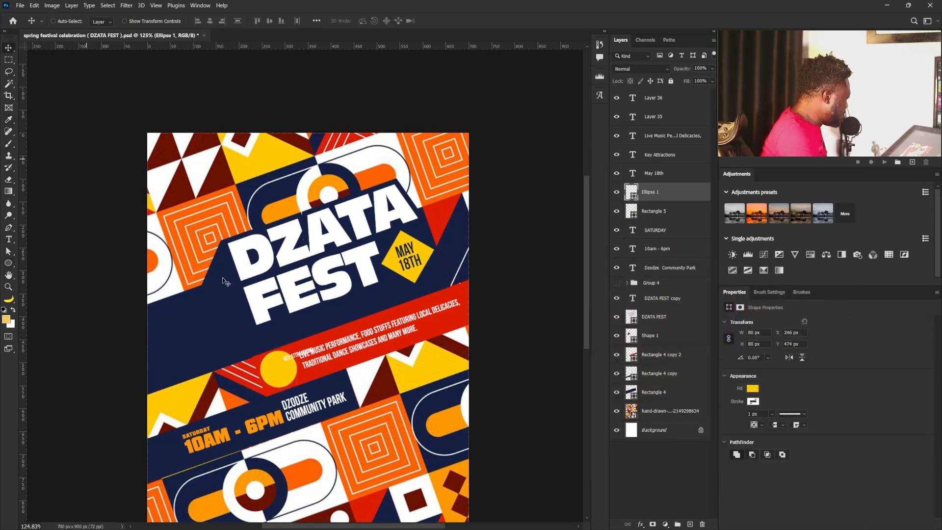
right_click(291, 357)
right_click(288, 357)
left_click(299, 361)
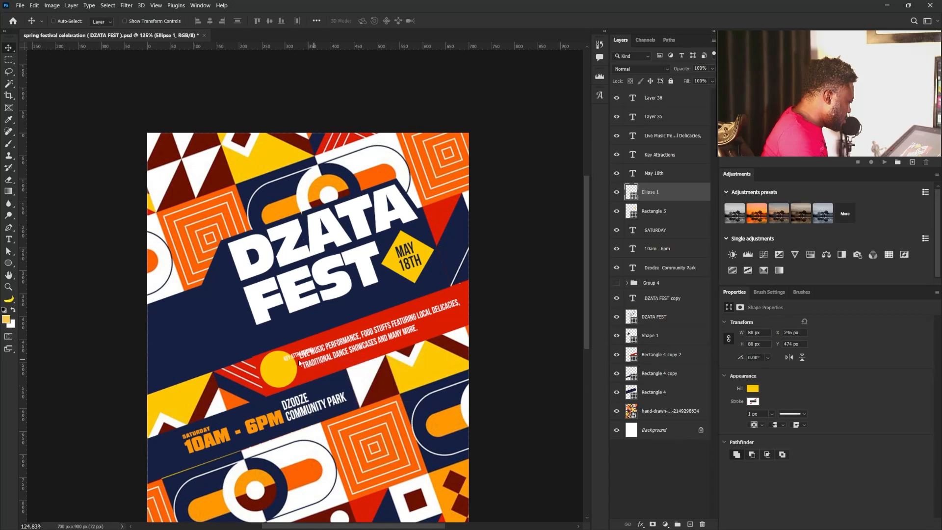
left_click_drag(299, 363, 279, 374)
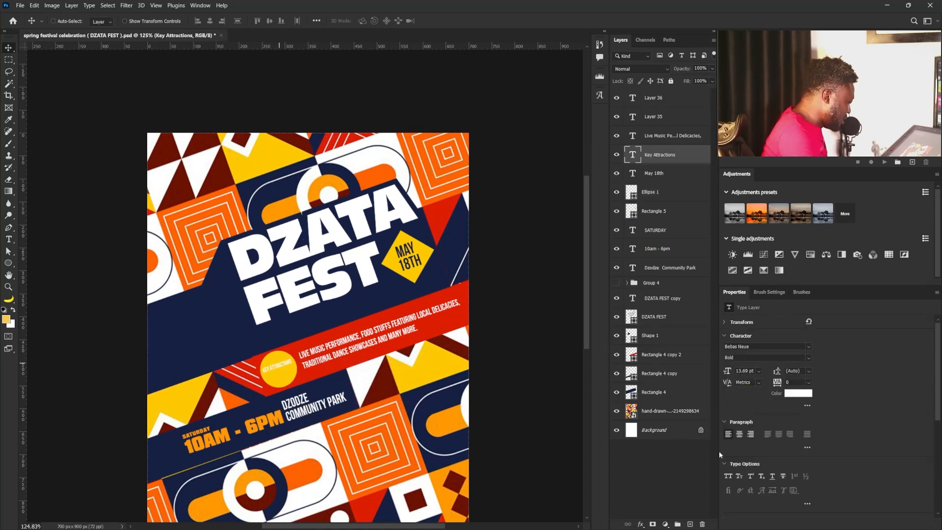
Recolor the Key Attractions text with navy #162043 sampled from the title band
left_click(789, 397)
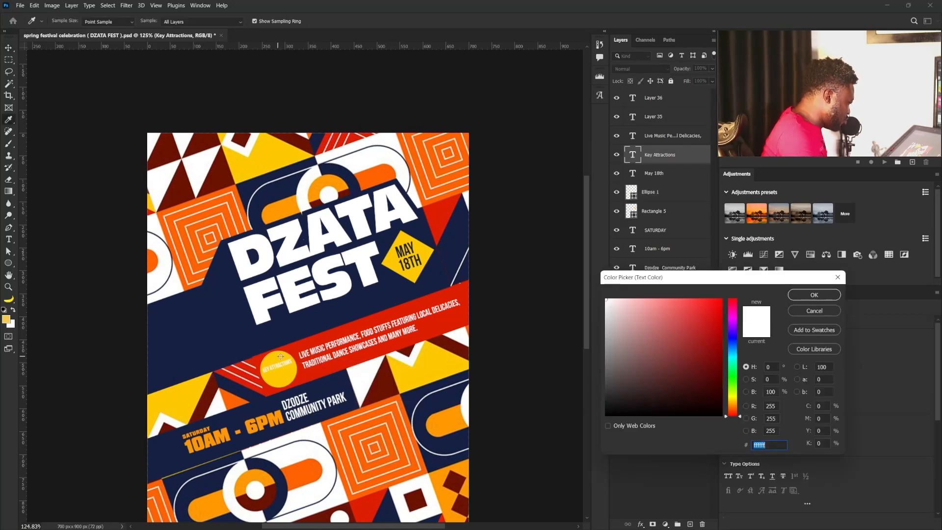
left_click(286, 338)
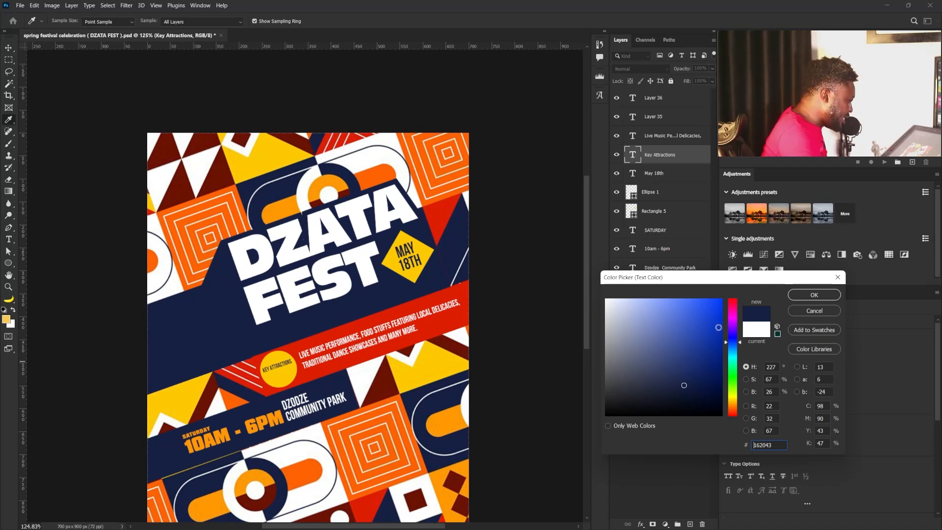
left_click(813, 295)
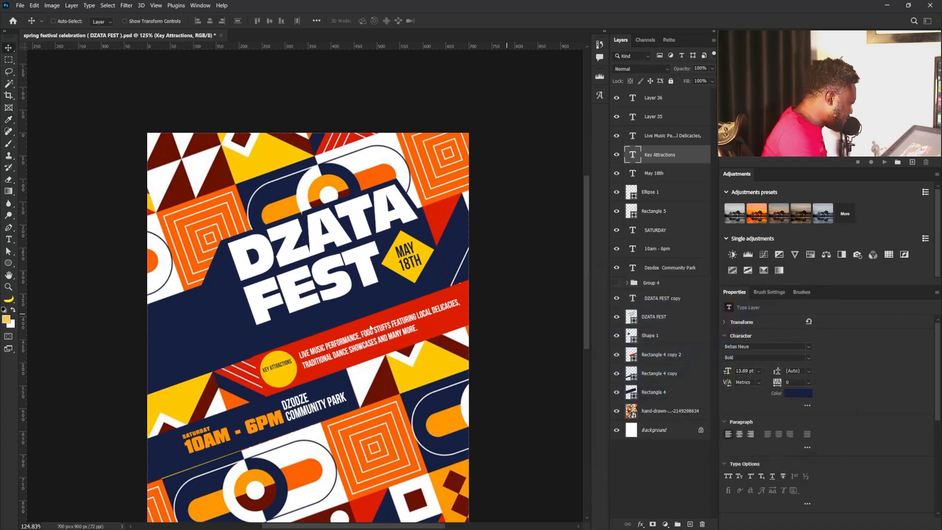
Break the Key Attractions text onto two lines and center-align it
double_click(274, 366)
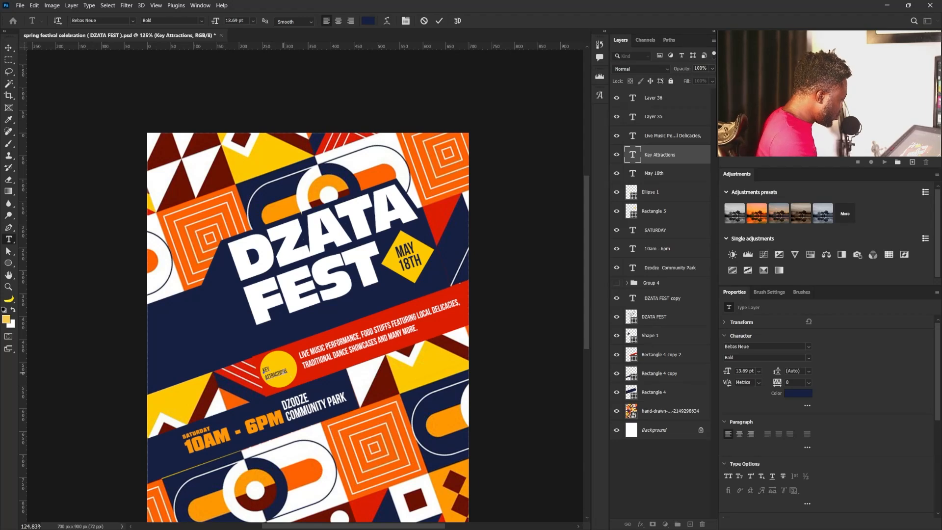
key("Return")
key("ctrl+a")
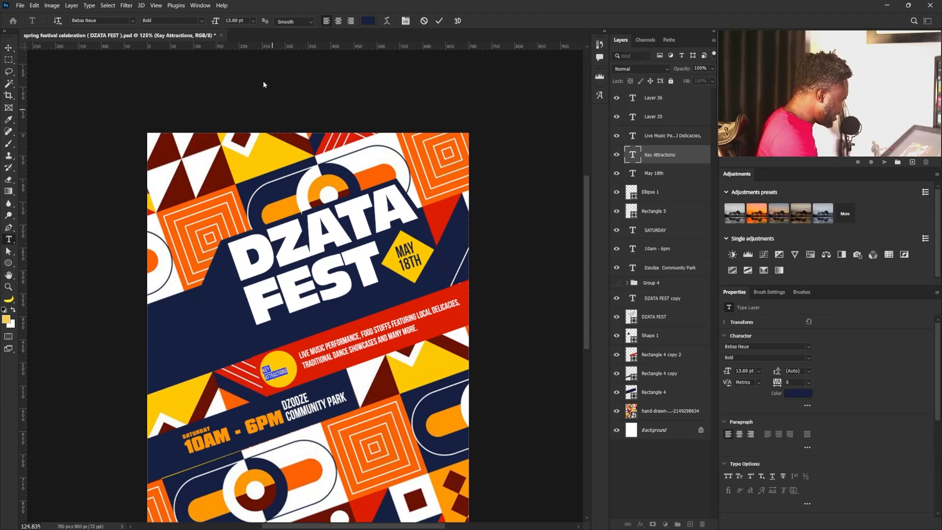
left_click(337, 23)
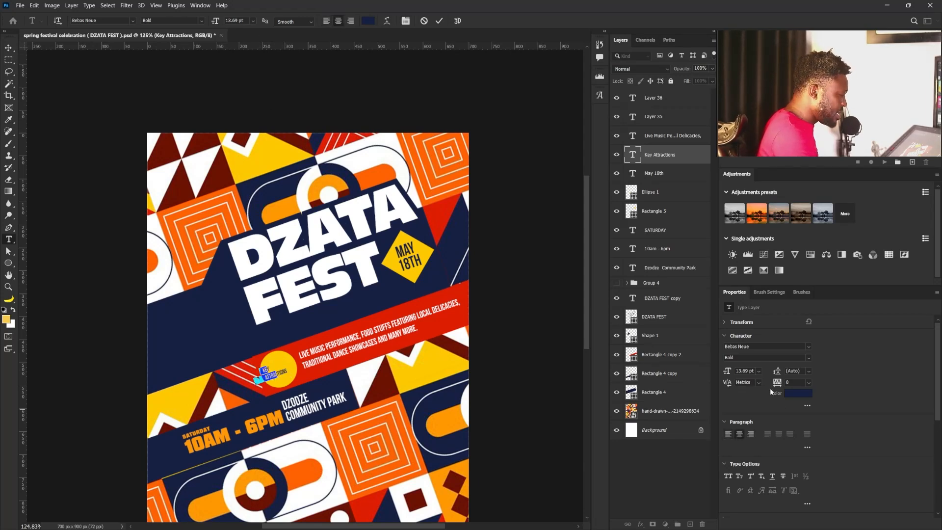
Enlarge the Key Attractions text to about 18 pt and center it inside the yellow circle
left_click(9, 47)
key("ctrl+t")
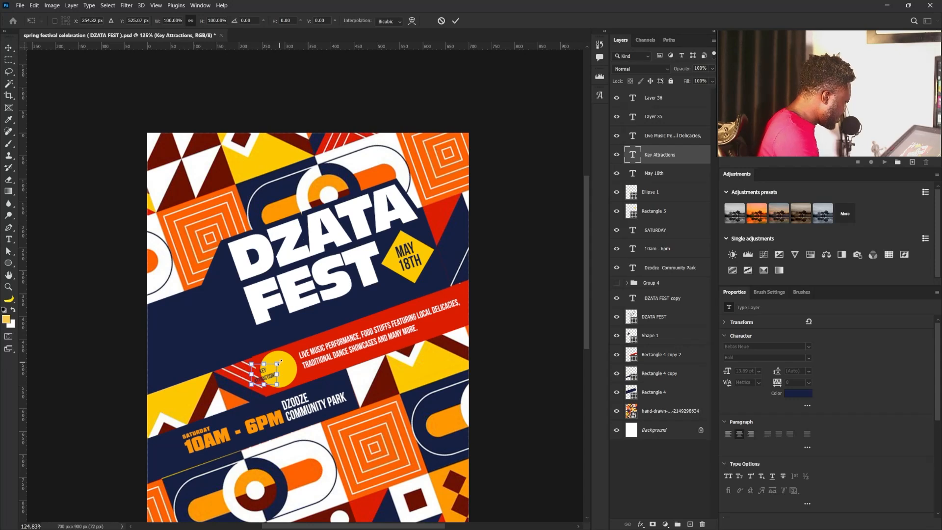
mouse_move(278, 363)
left_mouse_down()
mouse_move(287, 357)
mouse_move(277, 372)
left_mouse_up()
key("Return")
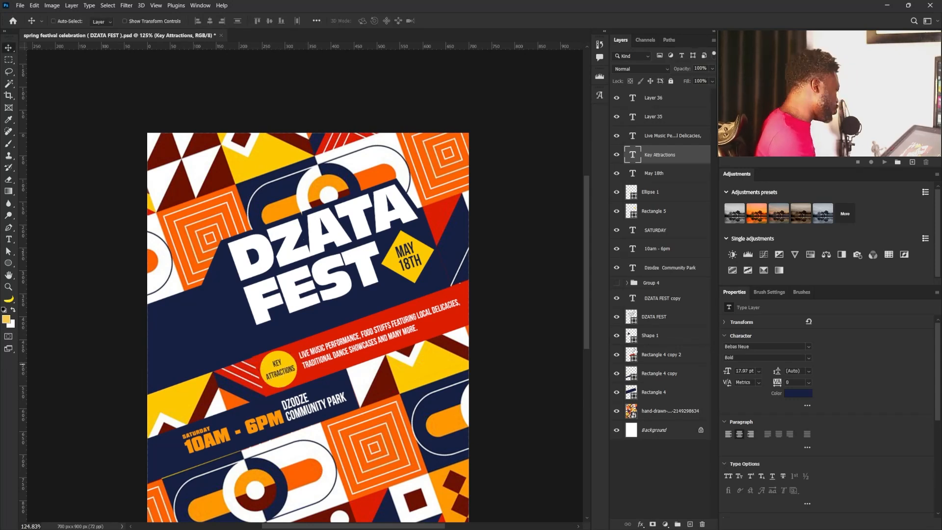
Tighten the line spacing of the Key Attractions text to 15 pt
left_click(809, 371)
left_click(805, 441)
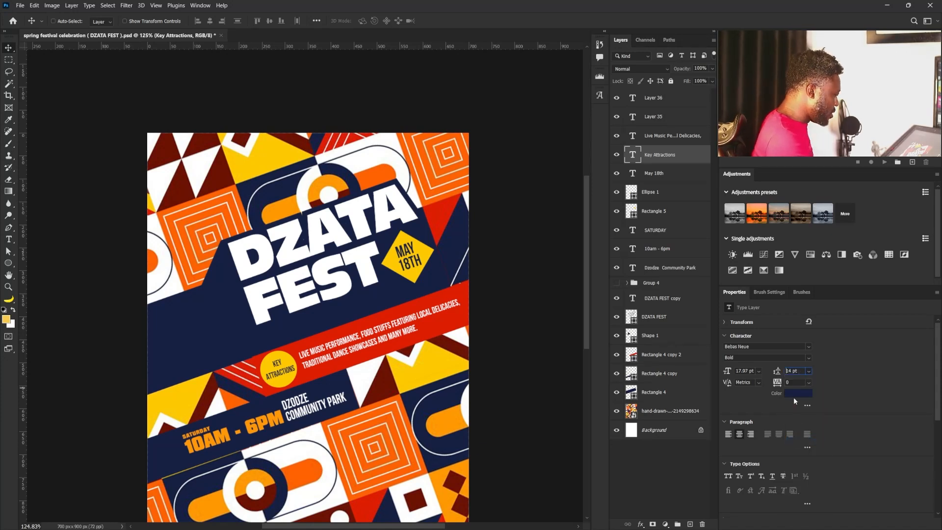
key("Up")
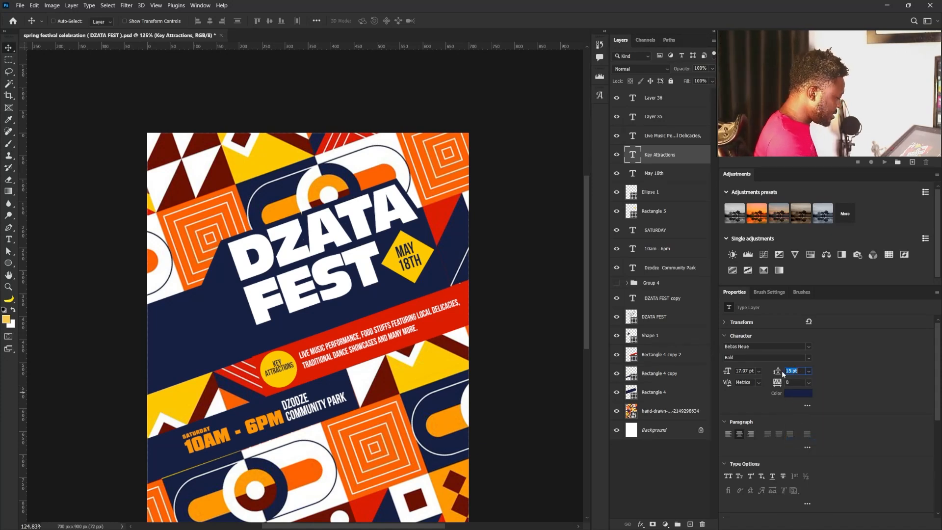
Color the words FOOD STUFFS FEATURING LOCAL DELICACIES in the red band pale peach #fcccae
left_click(393, 347, "ctrl")
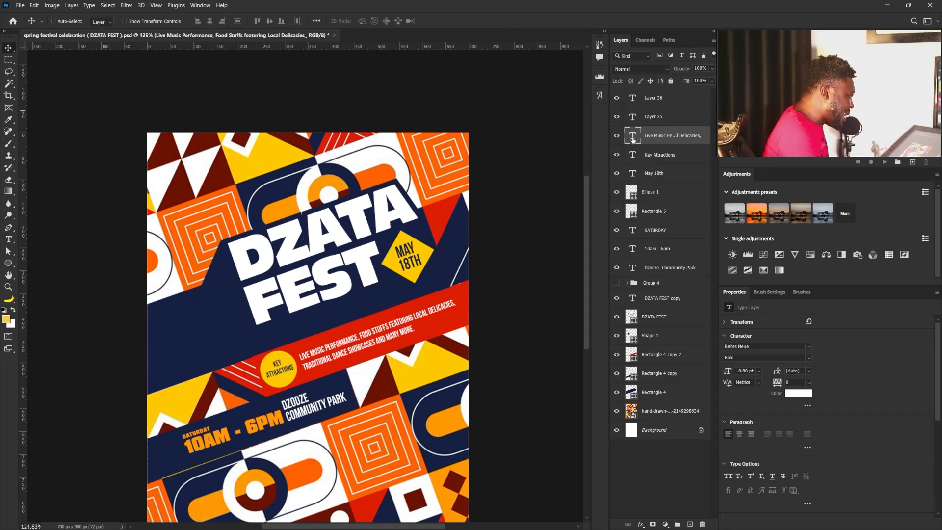
double_click(330, 349)
key("ctrl+a")
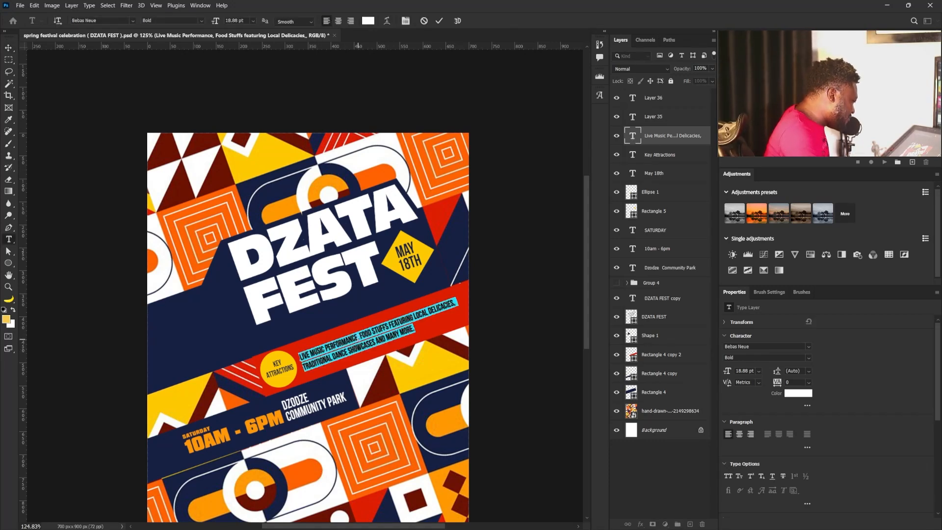
left_click(359, 335)
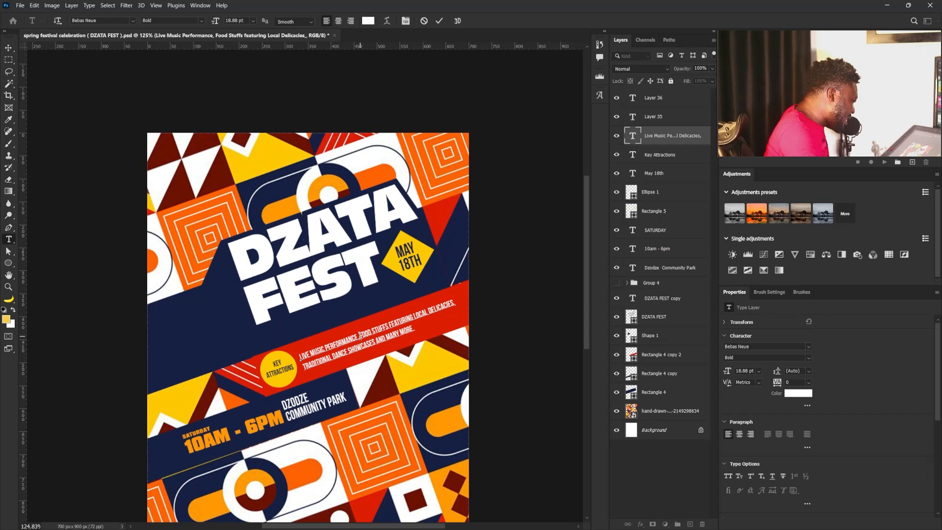
left_click_drag(360, 336, 455, 303)
left_click(796, 393)
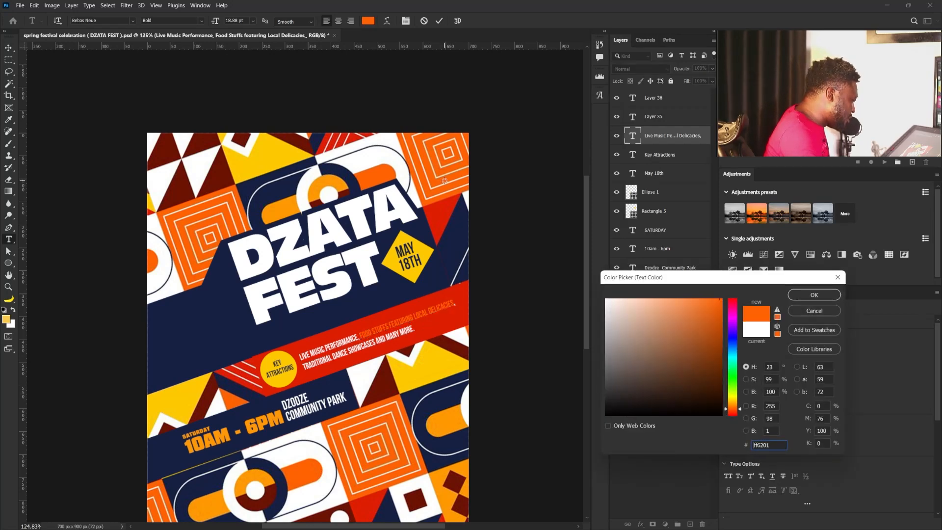
left_click_drag(682, 297, 646, 297)
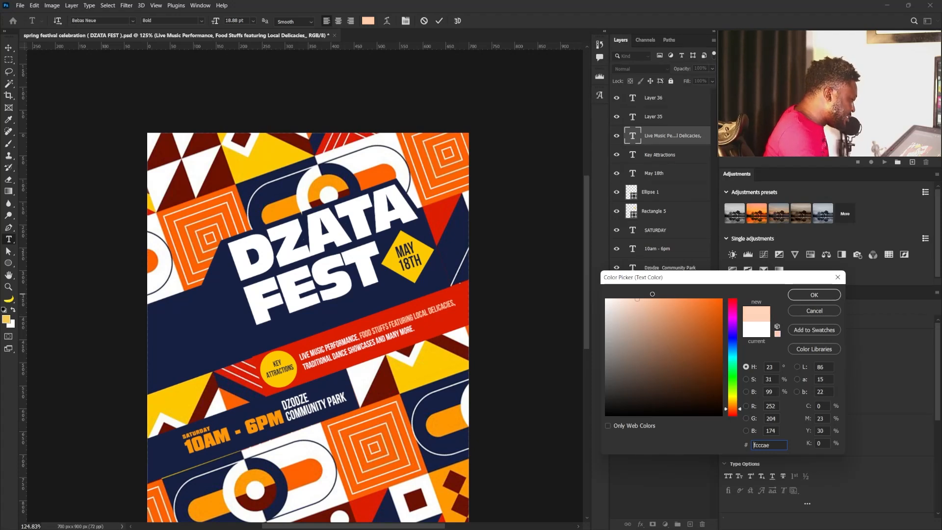
left_click(815, 295)
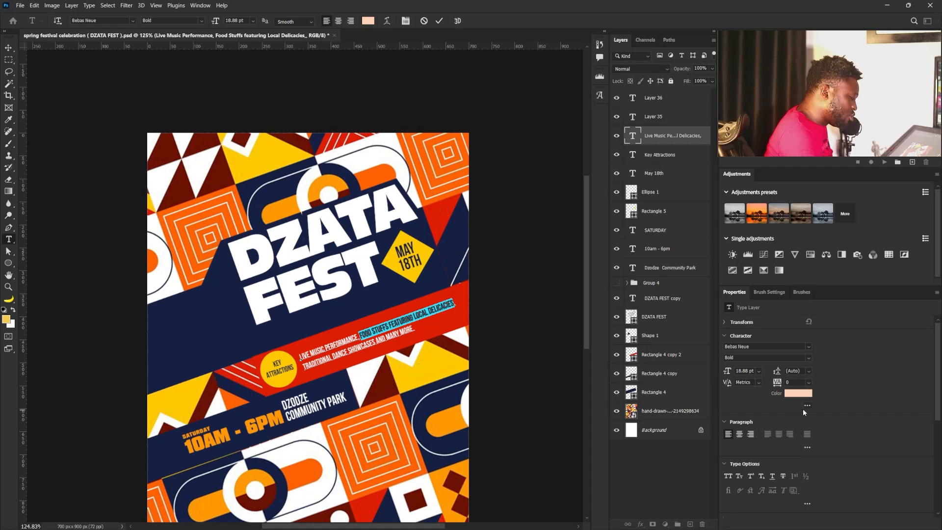
left_click(798, 392)
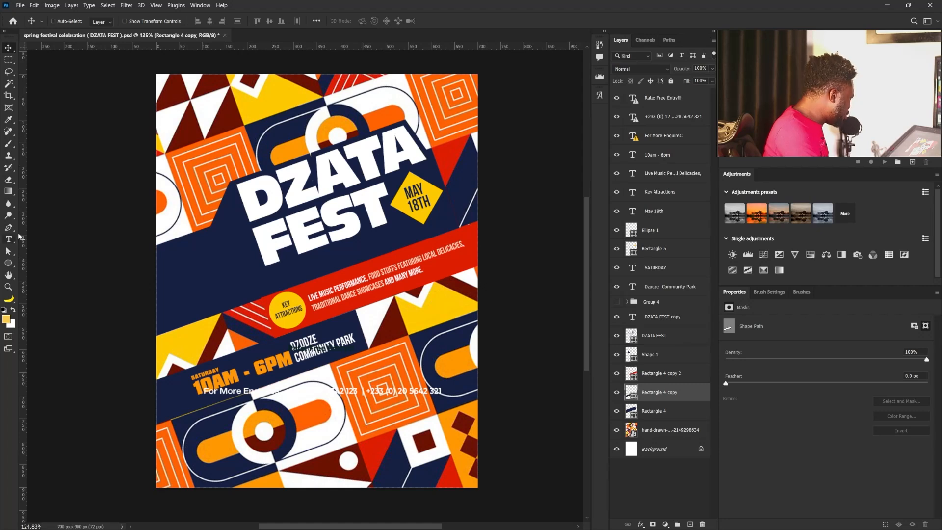
Draw a navy rectangle over the orange concentric-square tile below the venue and rotate it about -19.9° to match the slant
left_click(8, 263)
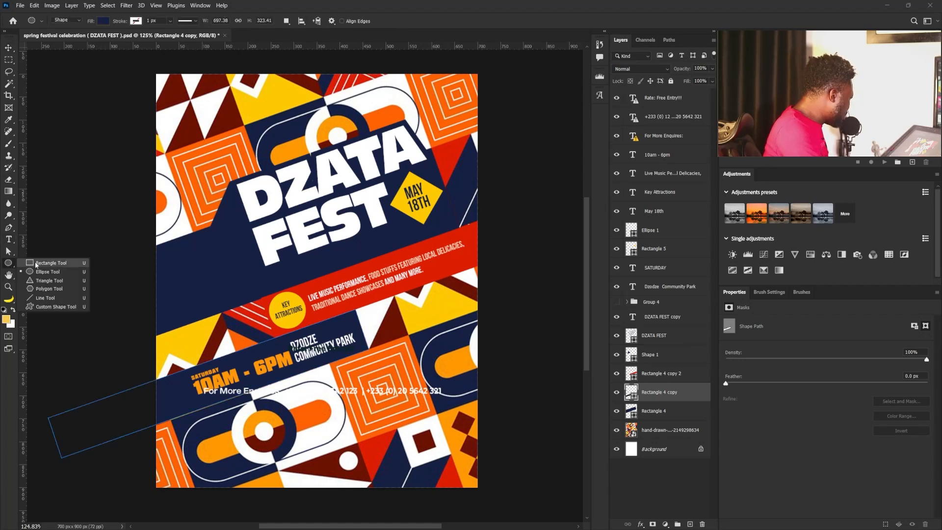
left_click(37, 264)
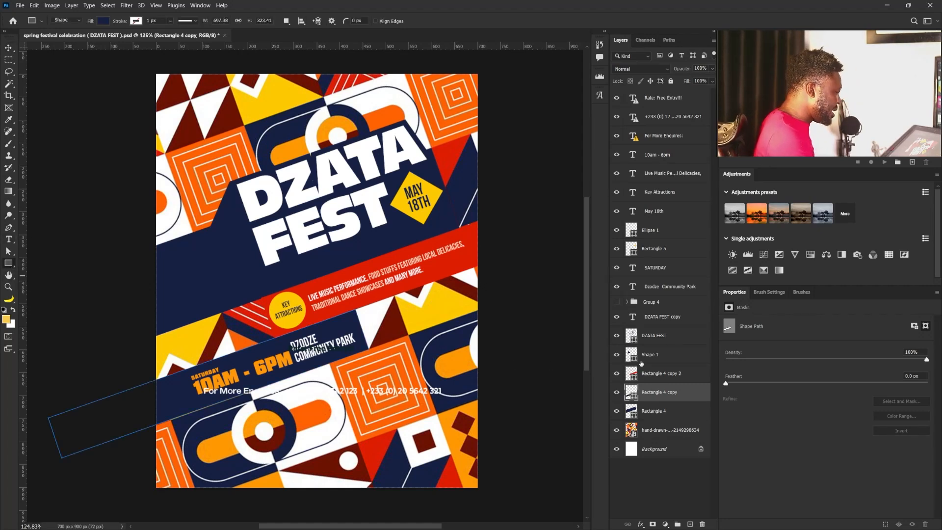
left_click(655, 337)
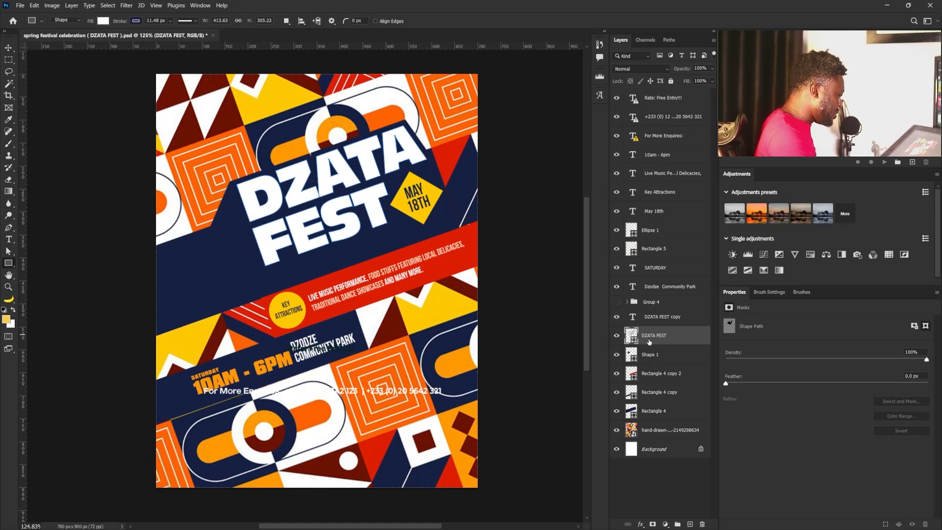
left_click_drag(347, 360, 430, 437)
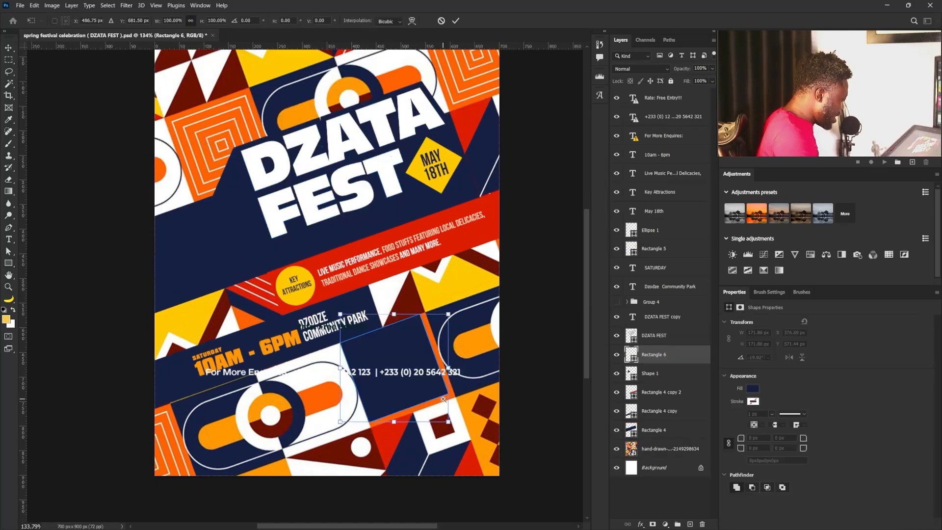
Enlarge the rotated navy rectangle to about 183 px and fit it over the orange concentric-square tile
scroll(402, 400, "up", 5)
left_click_drag(453, 437, 464, 441)
left_click_drag(460, 263, 462, 260)
key("Return")
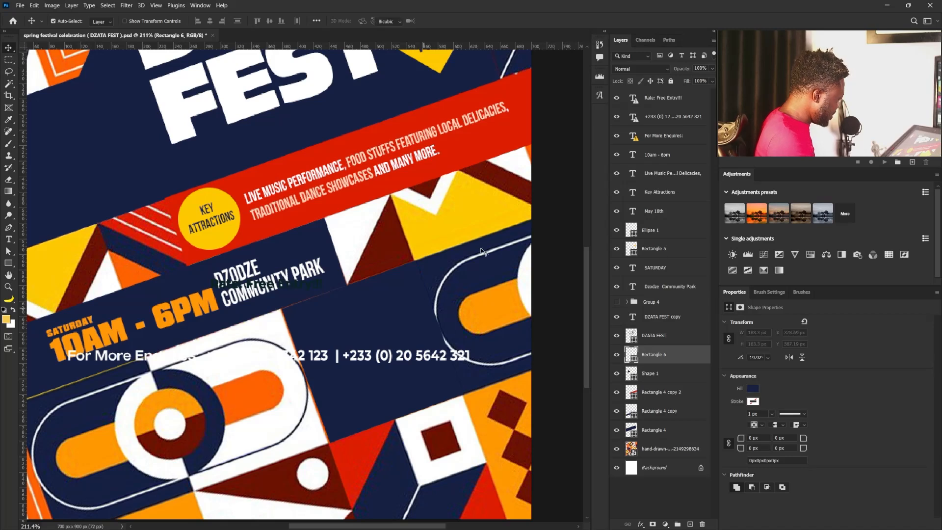
Adjust the navy rectangle's rotation to about -19.54° and nudge it left to align with the pattern tile
key("ctrl+t")
left_click_drag(486, 240, 487, 239)
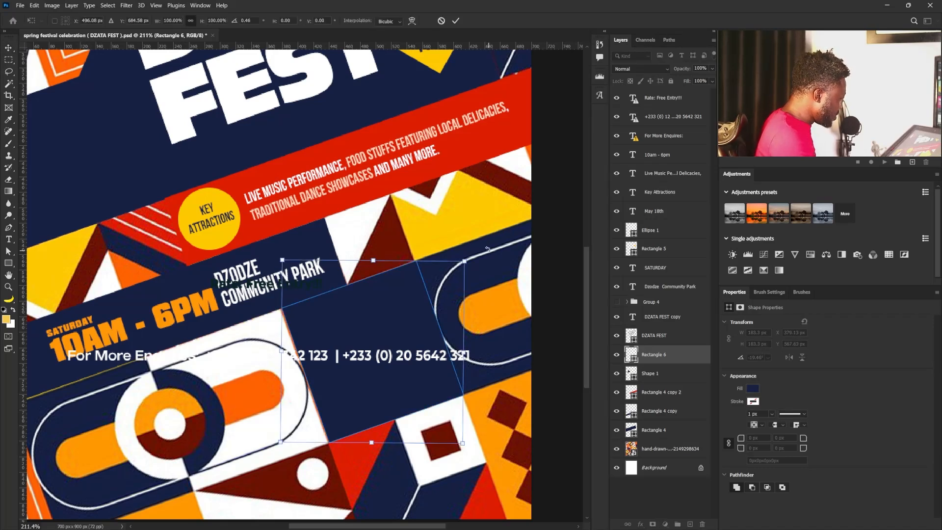
left_click_drag(488, 250, 490, 249)
key("Left")
key("Left")
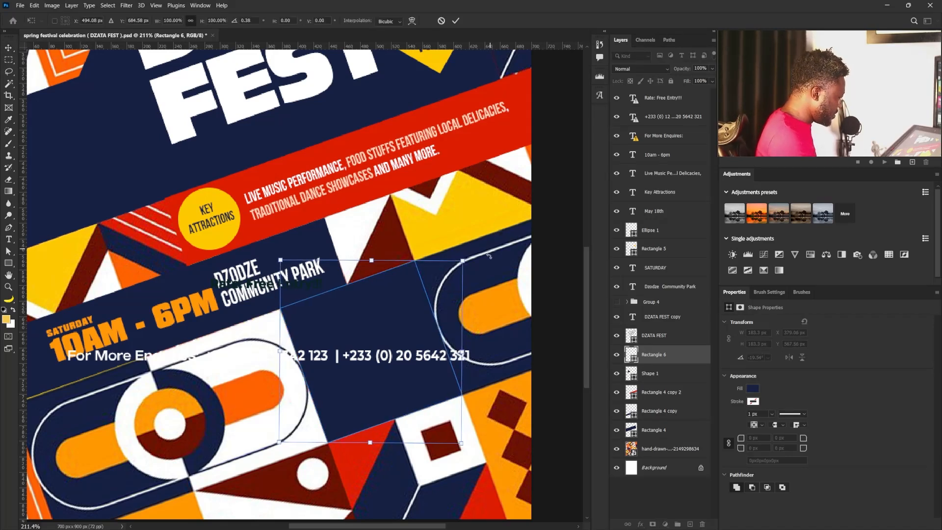
key("Return")
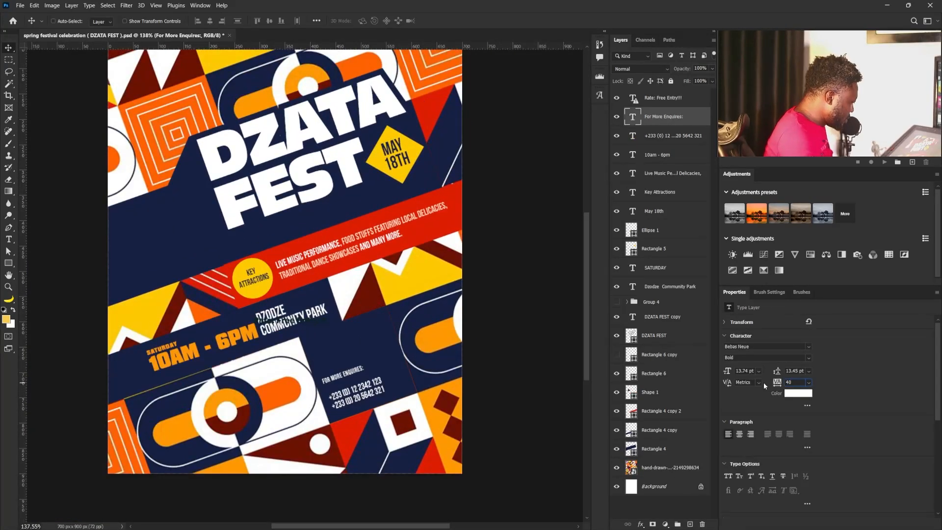
Set the For More Enquires text's tracking to 80 and color it orange #fe9807, sampled from the 10AM - 6PM text
key("Up")
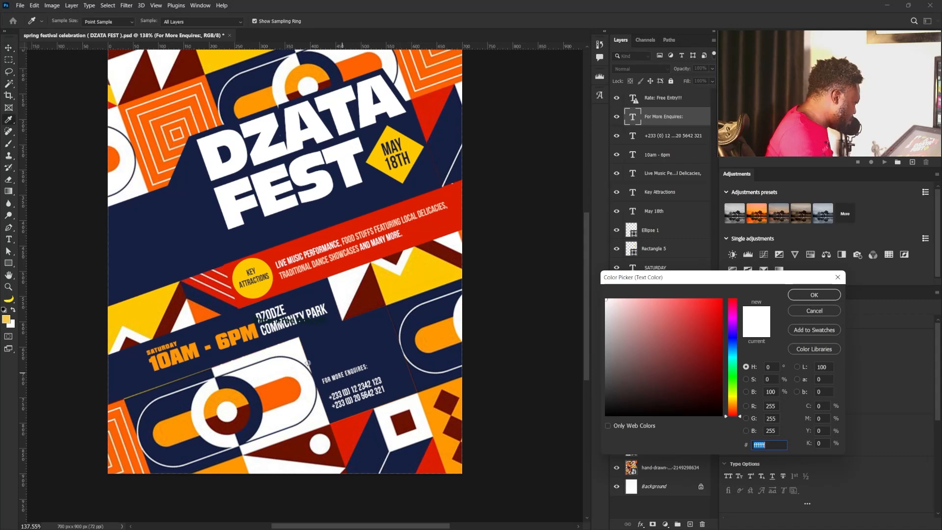
left_click(247, 332)
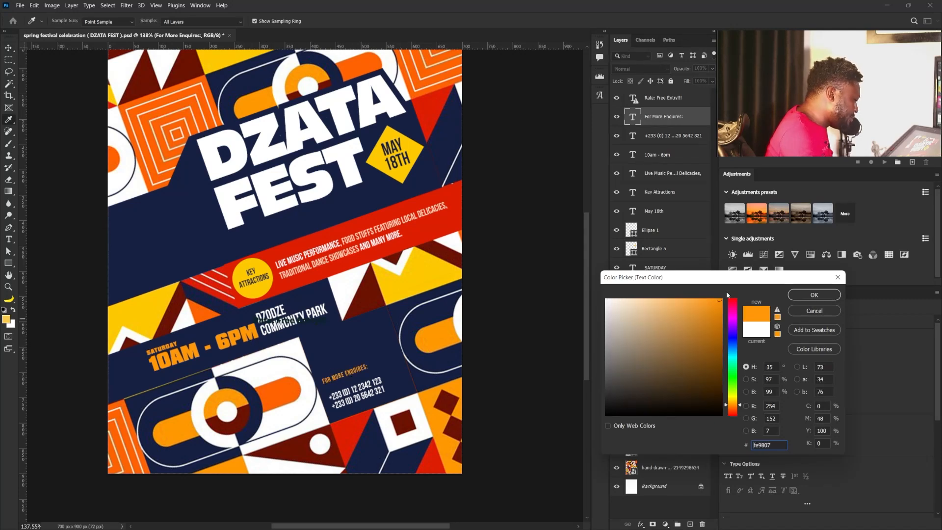
left_click(816, 295)
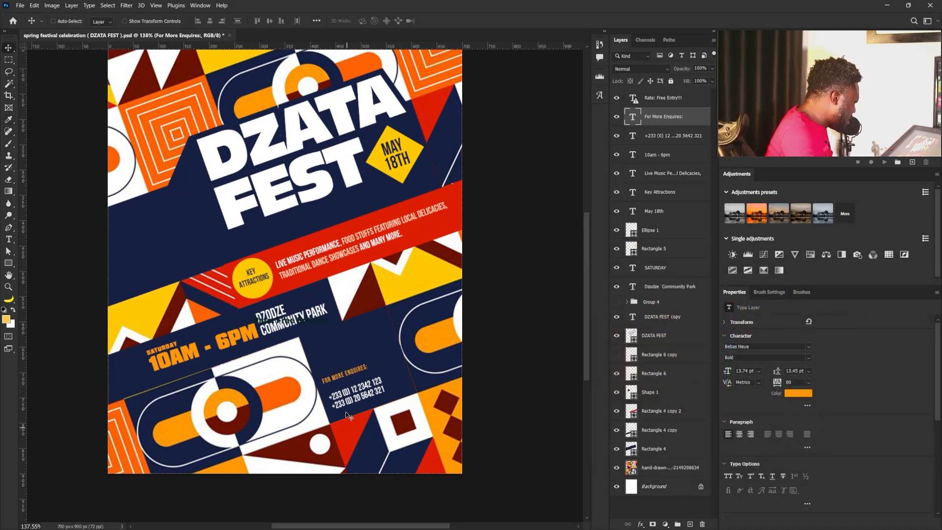
Move the For More Enquires heading down and align it just above the phone numbers
left_click_drag(344, 399, 348, 406)
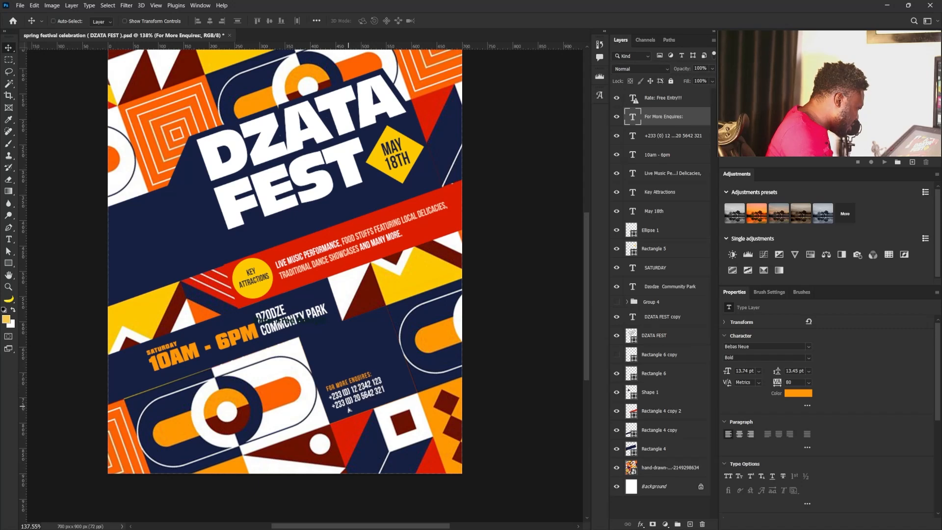
key("Up")
key("Up")
key("Up")
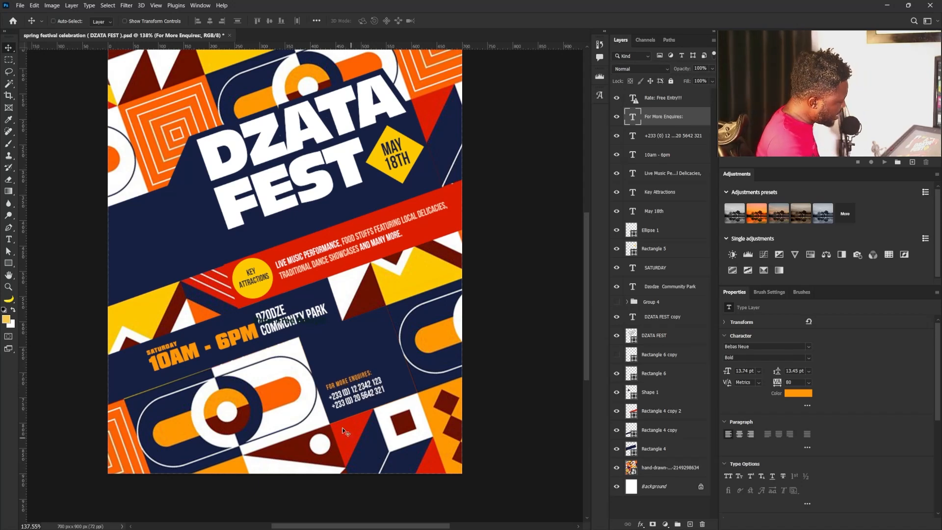
Select the Rate: Free Entry!!! text that overlaps the venue name
right_click(295, 322)
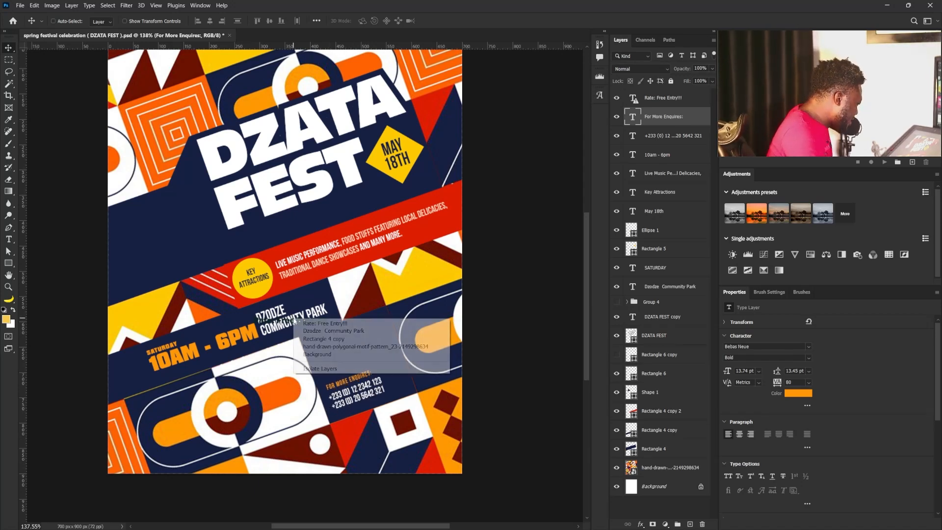
left_click(304, 333)
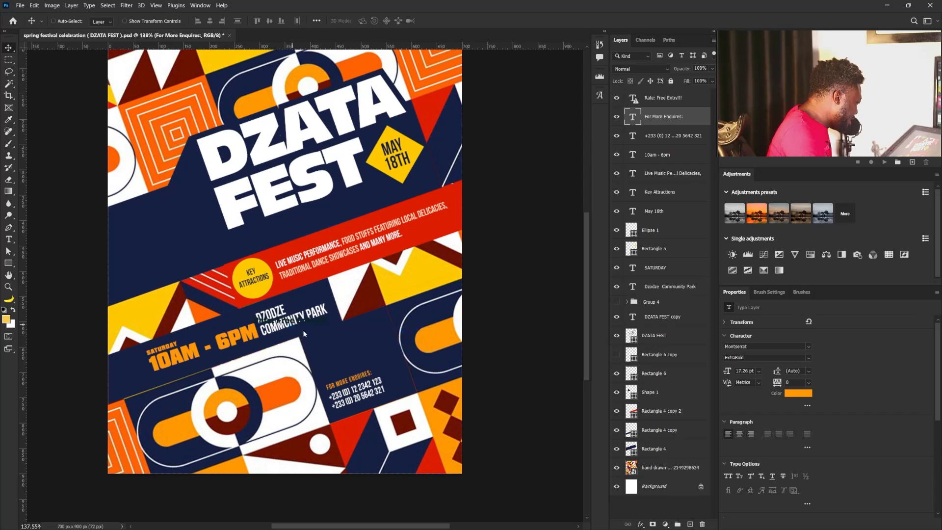
left_click(419, 333, "ctrl")
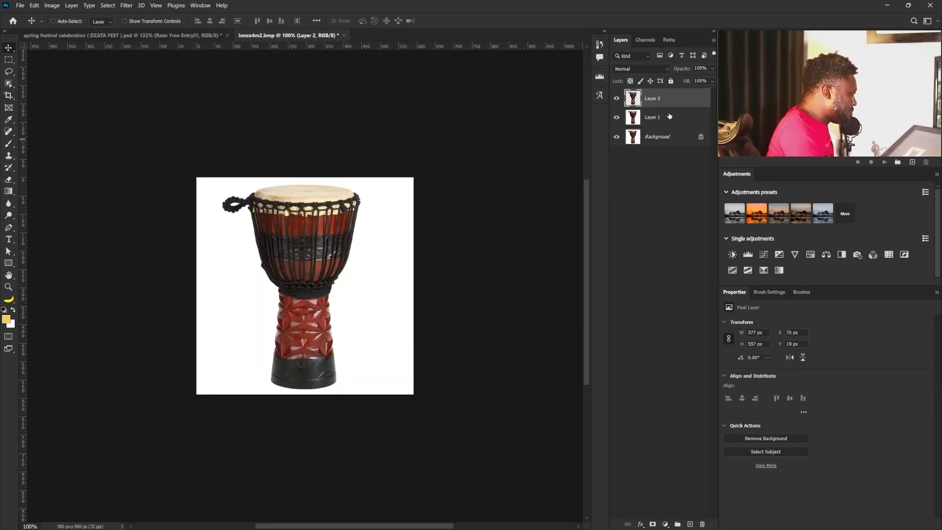
Bring the djembe drum cutout into the poster, place it over the left side and move its layer down the stack
left_click_drag(308, 250, 149, 37)
left_click_drag(240, 220, 241, 222)
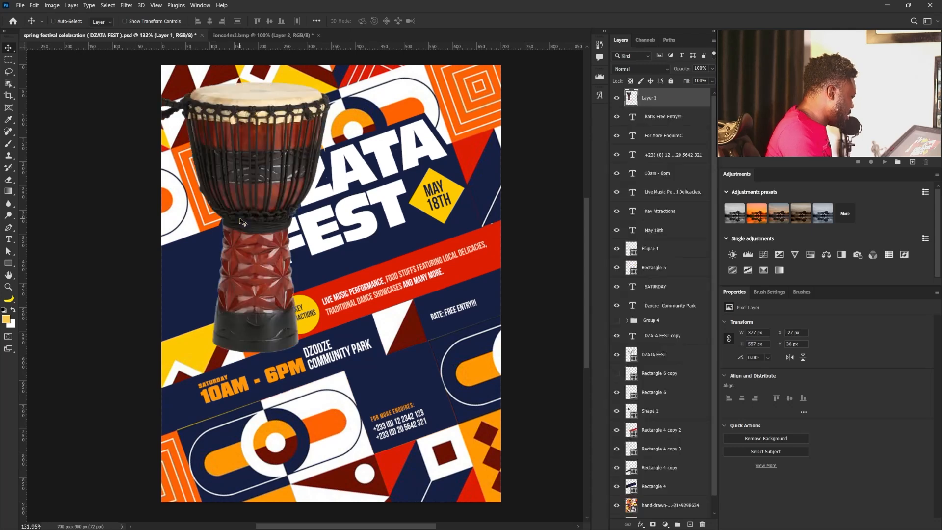
left_click_drag(283, 243, 278, 311)
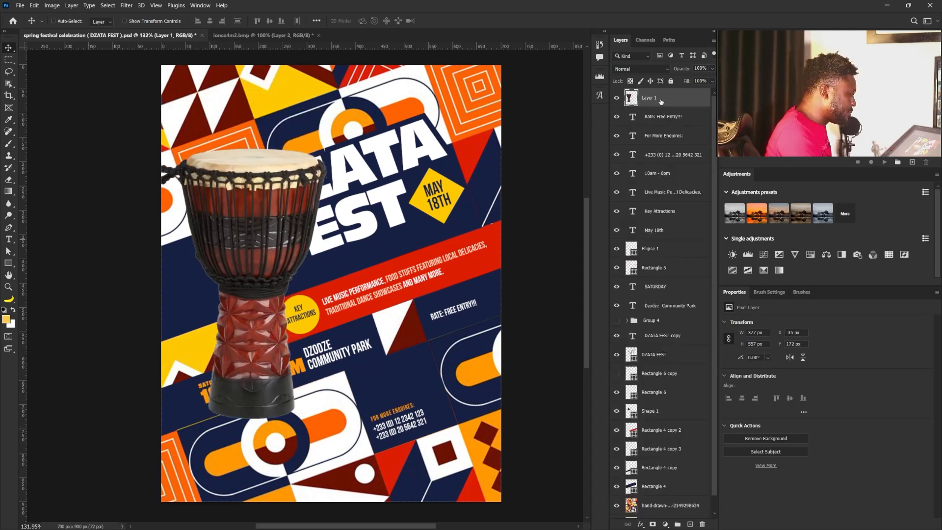
left_click_drag(661, 100, 652, 495)
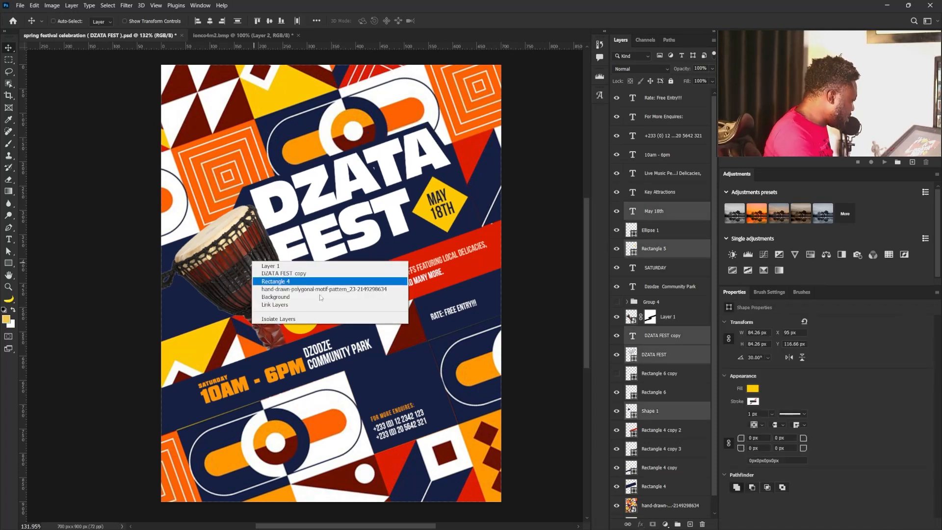
Add a Black & White adjustment clipped to the drum layer so only the drum turns grayscale
left_click(432, 332)
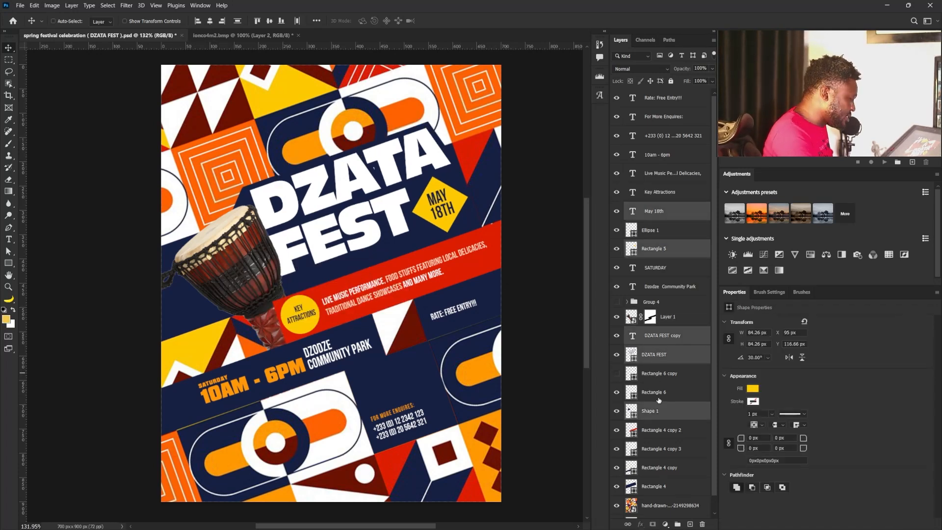
left_click(670, 315)
left_click(842, 253)
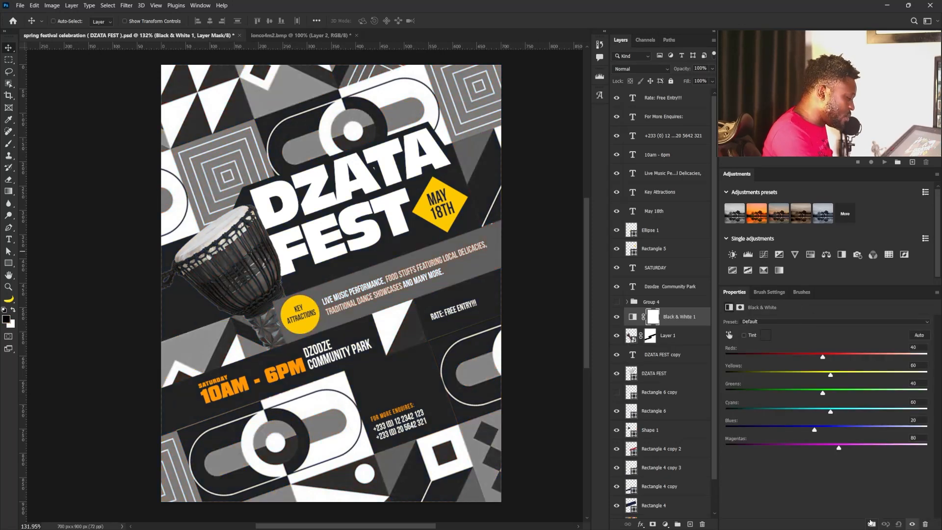
left_click(870, 523)
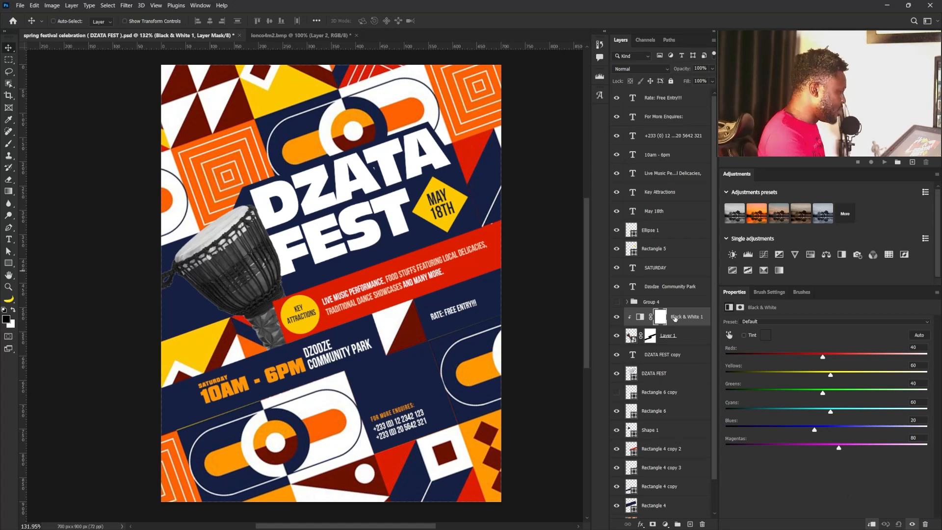
left_click(673, 337)
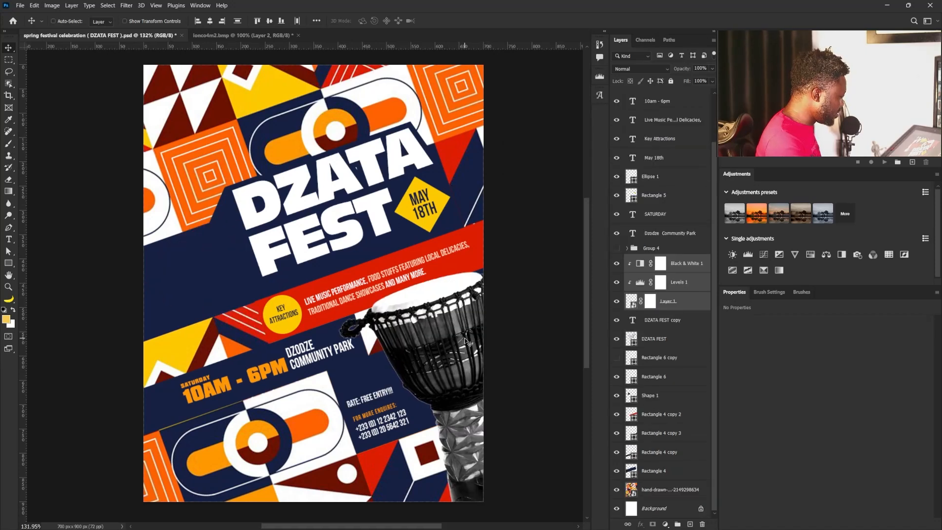
Load the drum's outline as a selection and expand it outward evenly by a few pixels
left_click(631, 303, "ctrl")
left_click(643, 319)
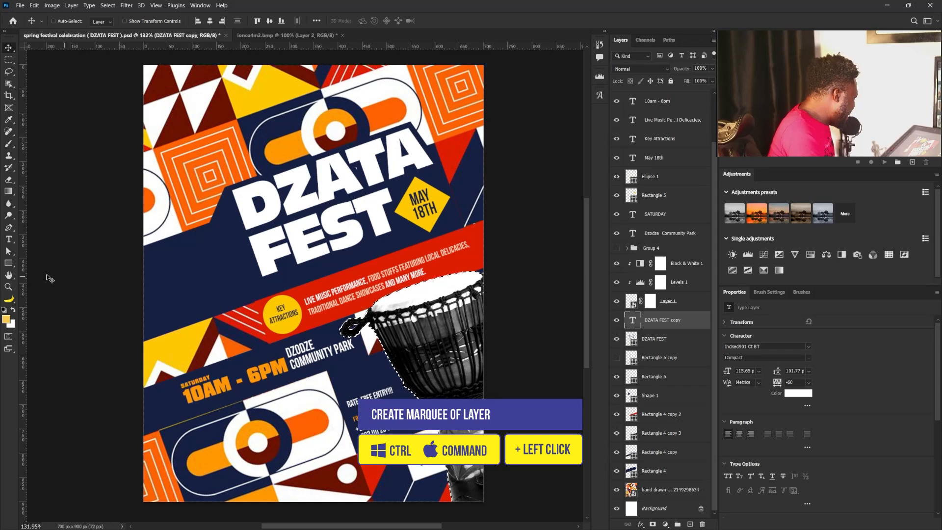
left_click(107, 5)
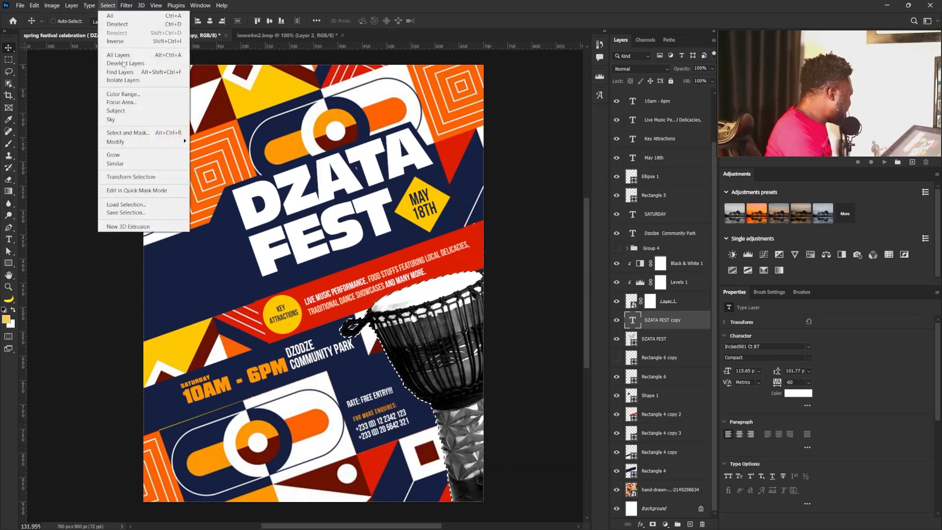
mouse_move(147, 142)
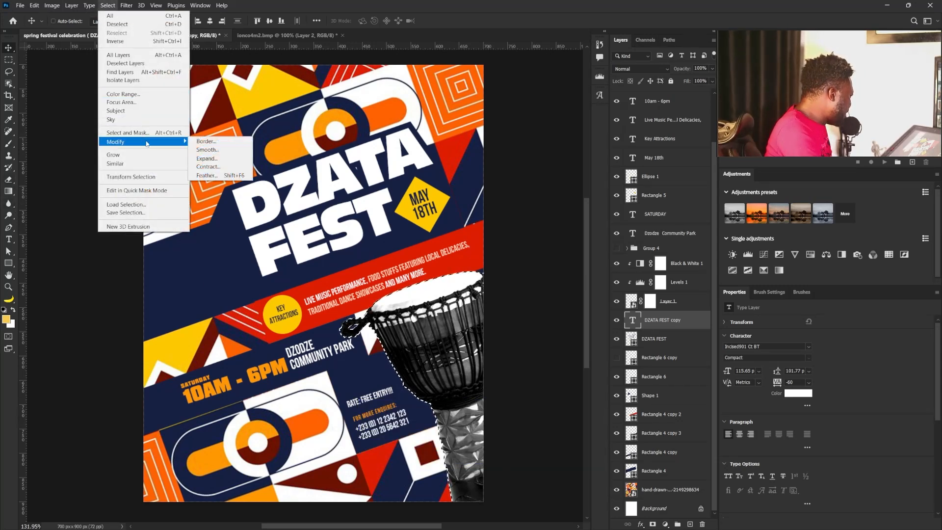
left_click(206, 158)
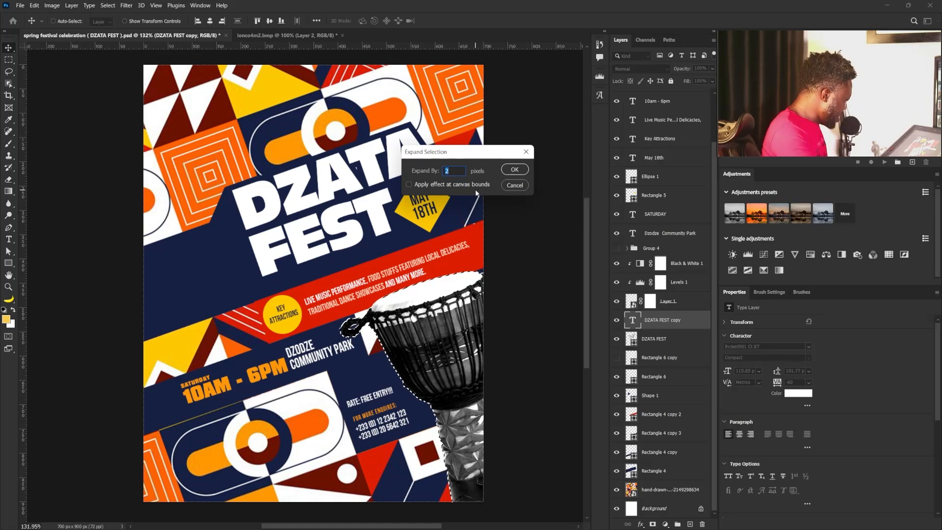
left_click(510, 170)
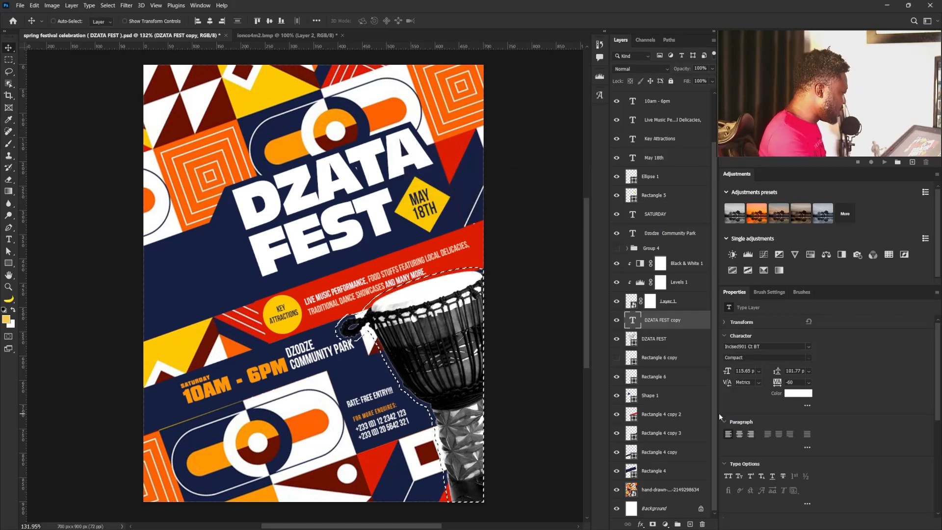
Create a layer above the DZATA FEST shape layer, fill the expanded drum selection with white there, and deselect
left_click(673, 339)
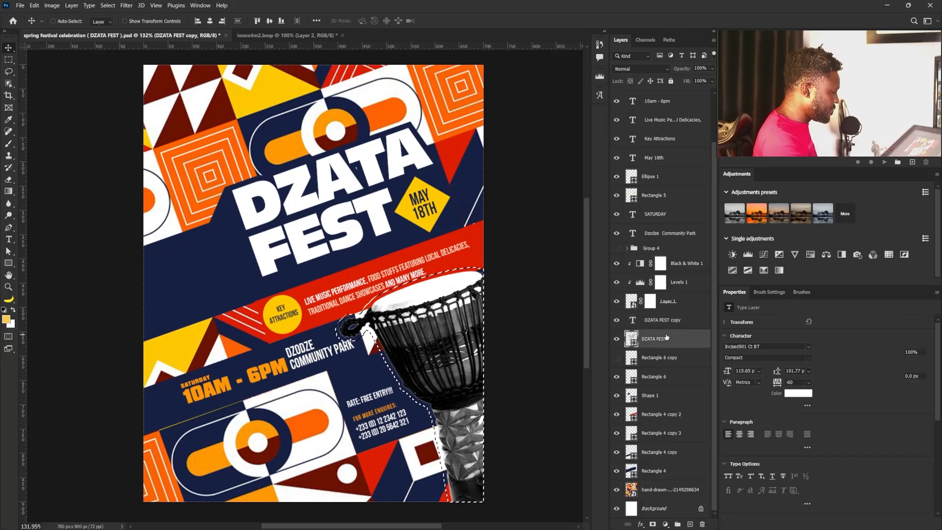
key("ctrl+j")
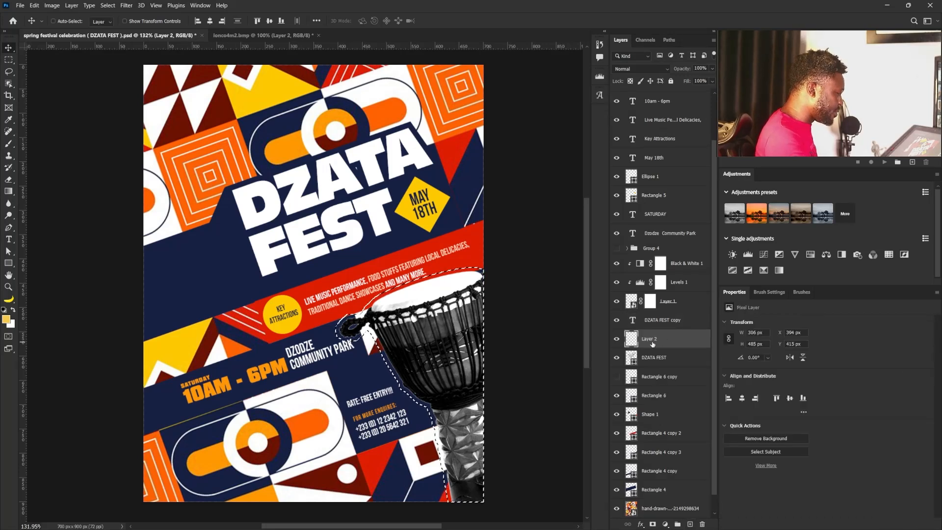
key("ctrl+d")
left_click(637, 344, "ctrl")
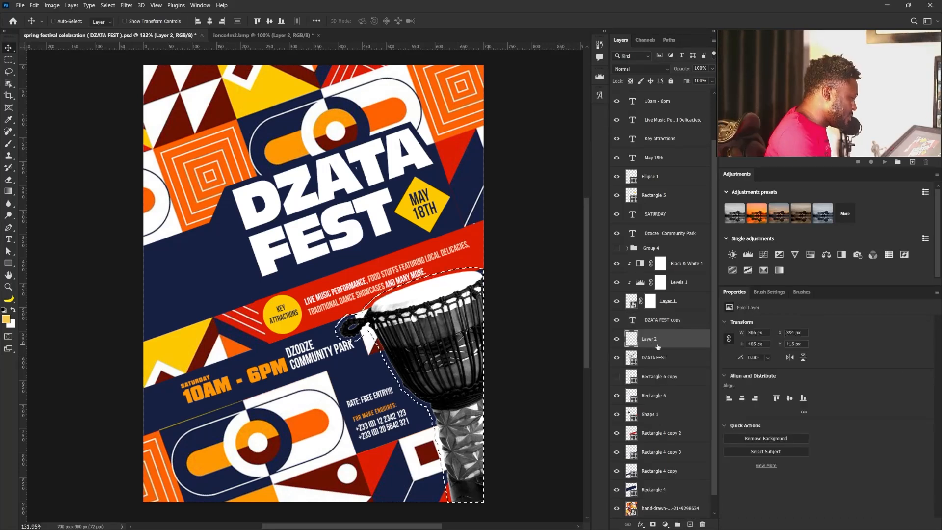
key("ctrl+BackSpace")
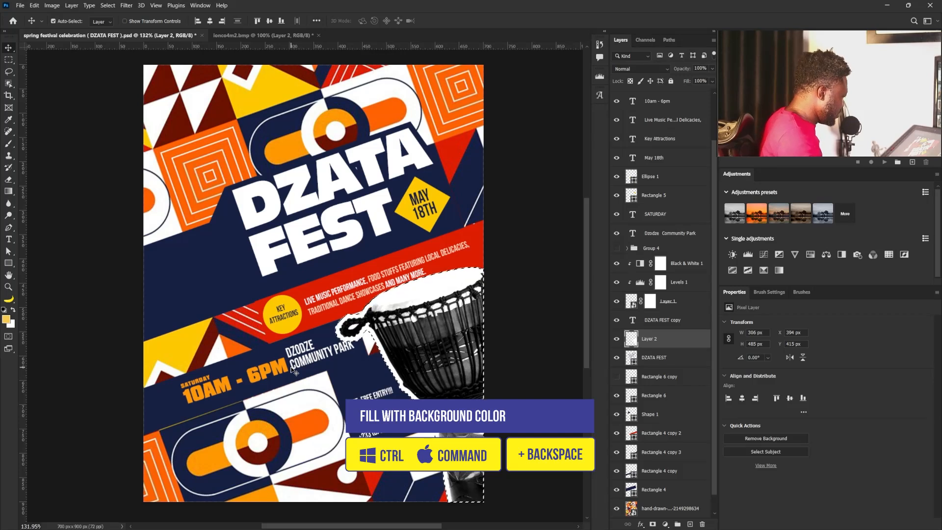
key("ctrl+d")
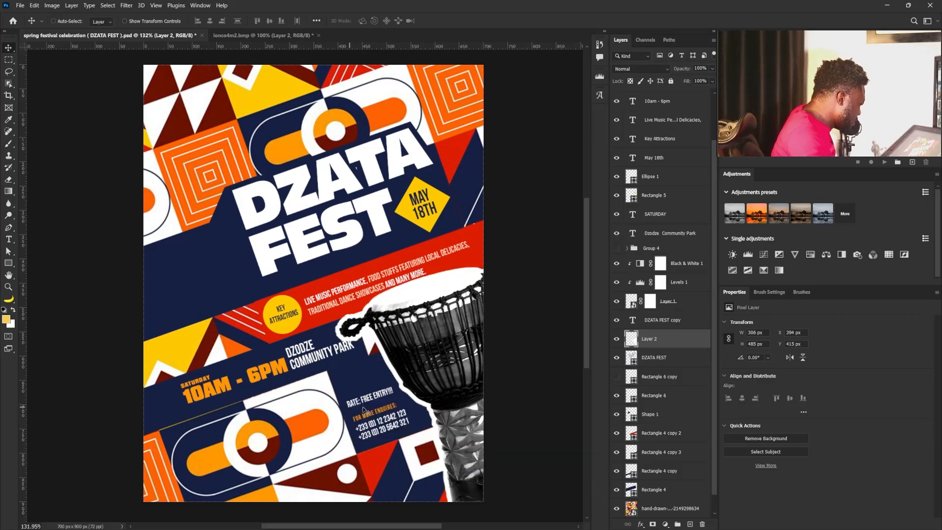
Scale the SATURDAY, 10am - 6pm and Dzodze Community Park texts together to 92.75% to clear the drum
right_click(357, 375)
left_click(393, 381)
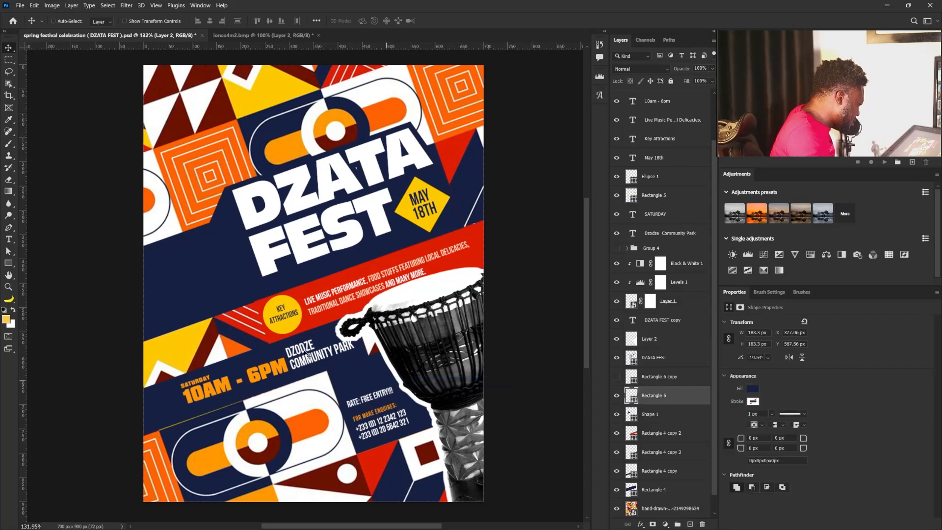
right_click(297, 354)
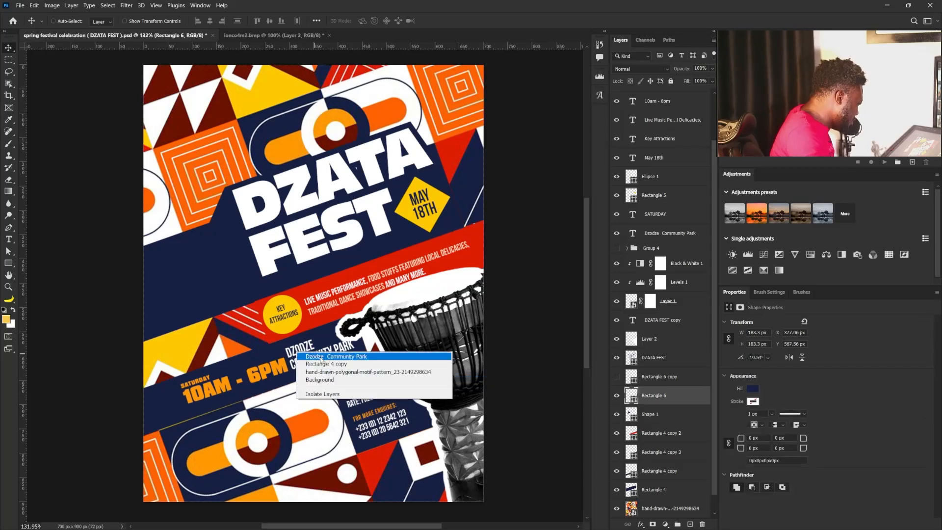
left_click(321, 357)
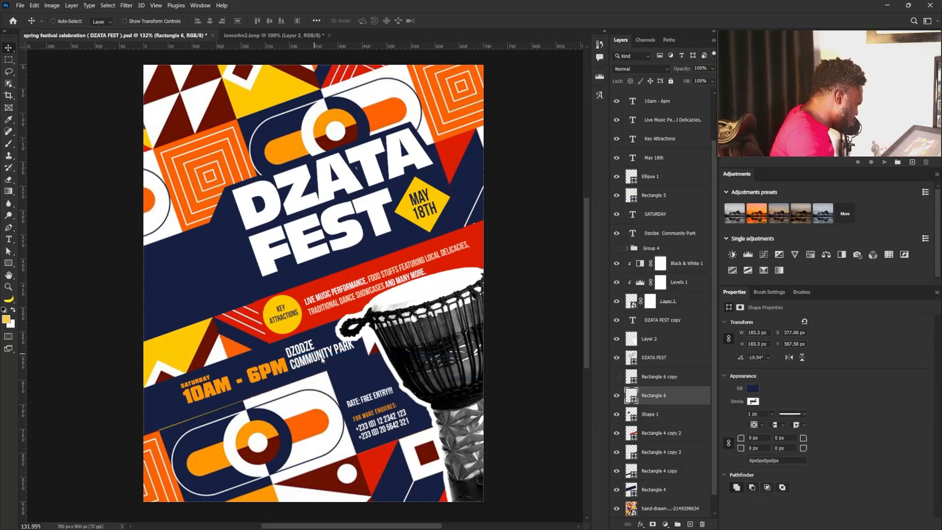
left_click(659, 221, "shift")
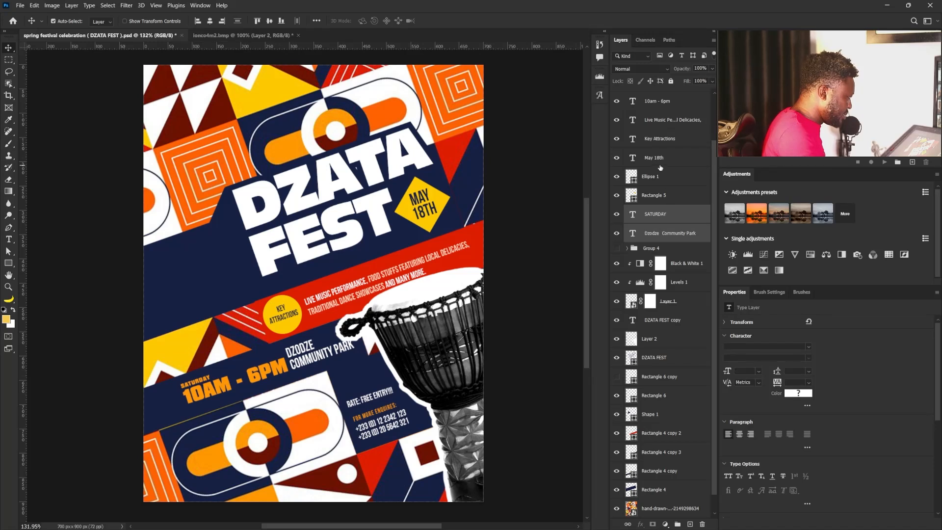
left_click(666, 105, "ctrl")
key("ctrl+t")
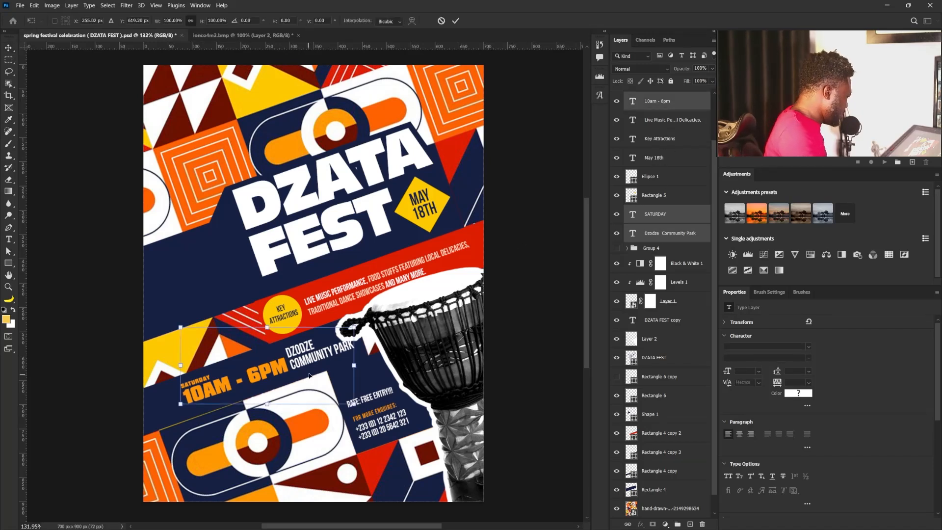
left_click_drag(355, 327, 341, 333)
key("Return")
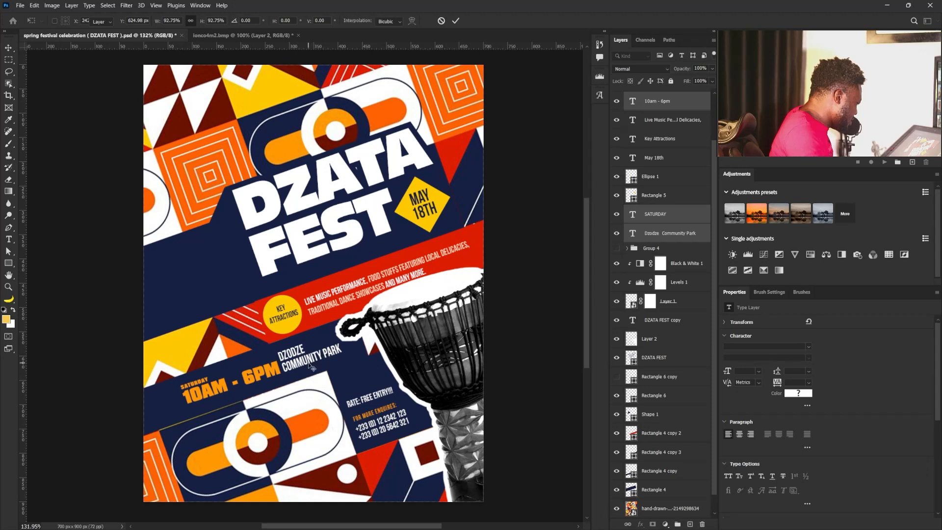
right_click(365, 379)
left_click(333, 395)
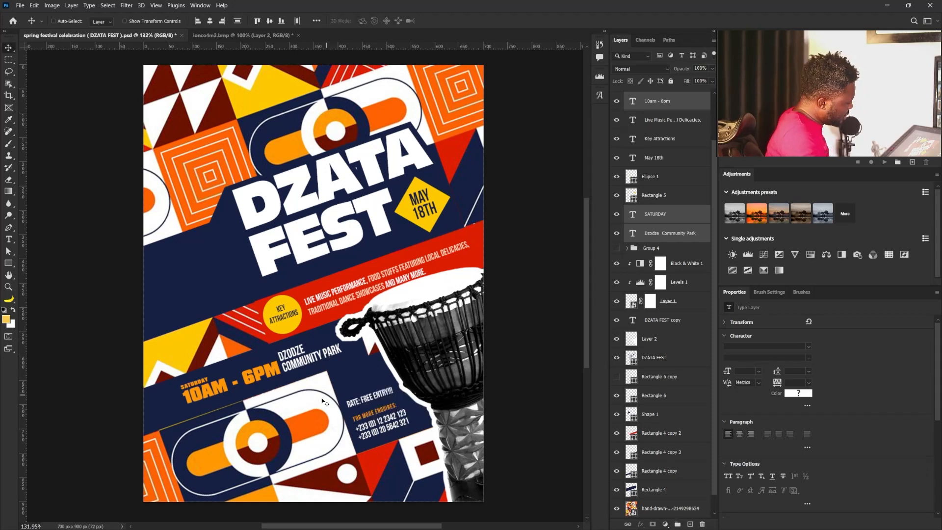
Duplicate the navy rectangle over the lower pattern tile beside the drum, and move the rate and enquiries texts onto its lower left corner
left_click_drag(211, 426, 283, 431, "ctrl+alt")
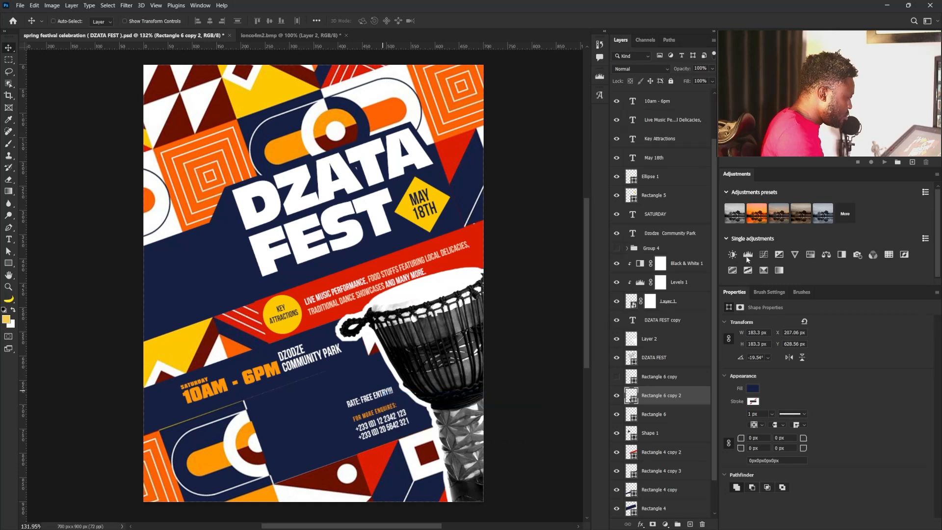
left_click(665, 122, "shift")
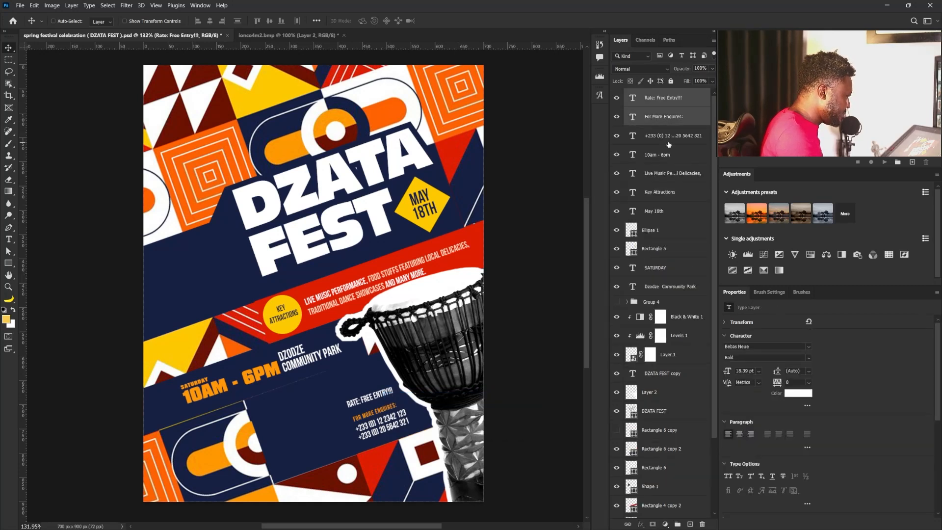
left_click(668, 144, "shift")
left_click_drag(383, 423, 312, 455)
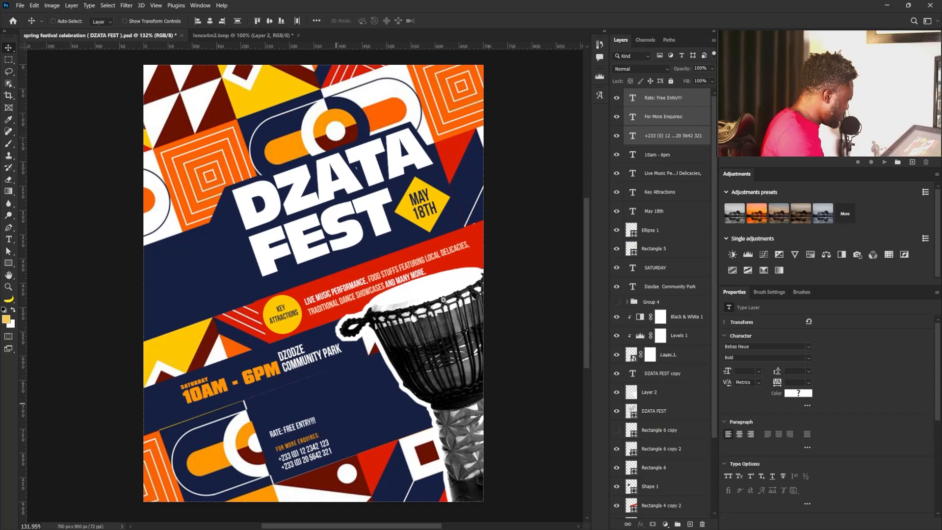
mouse_move(436, 300)
left_mouse_down()
mouse_move(410, 304)
mouse_move(421, 305)
left_mouse_up()
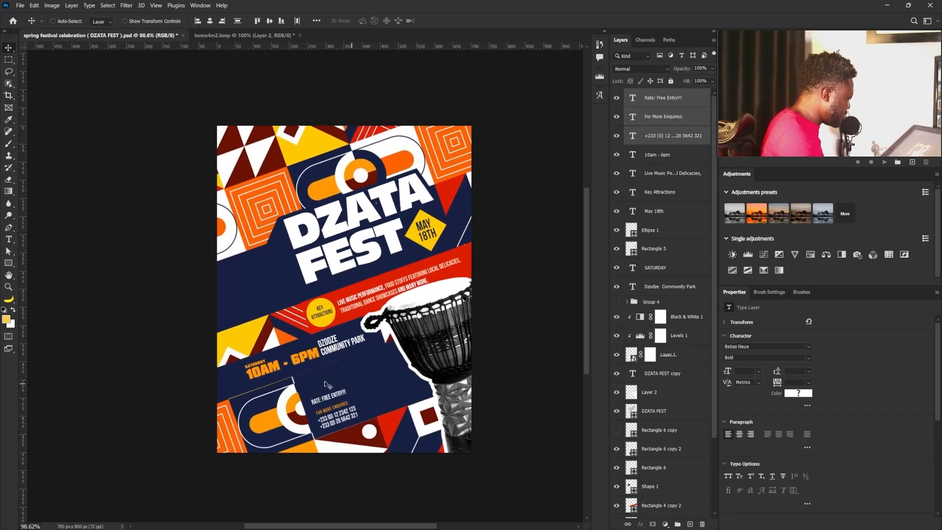
Shift the duplicated navy rectangle 4 px right to close the white gap between it and the neighbouring navy block
right_click(325, 384)
left_click(353, 385)
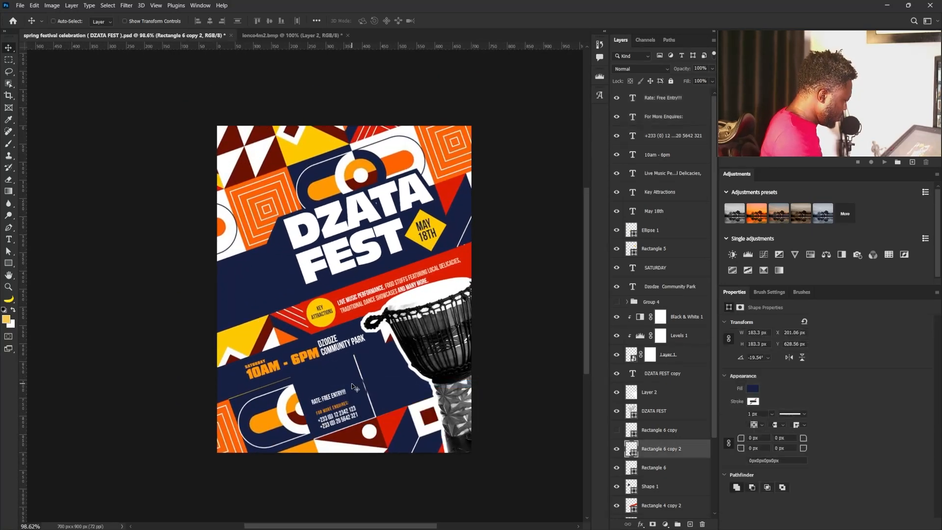
key("Right")
key("Right")
key("Right")
key("Right")
key("Up")
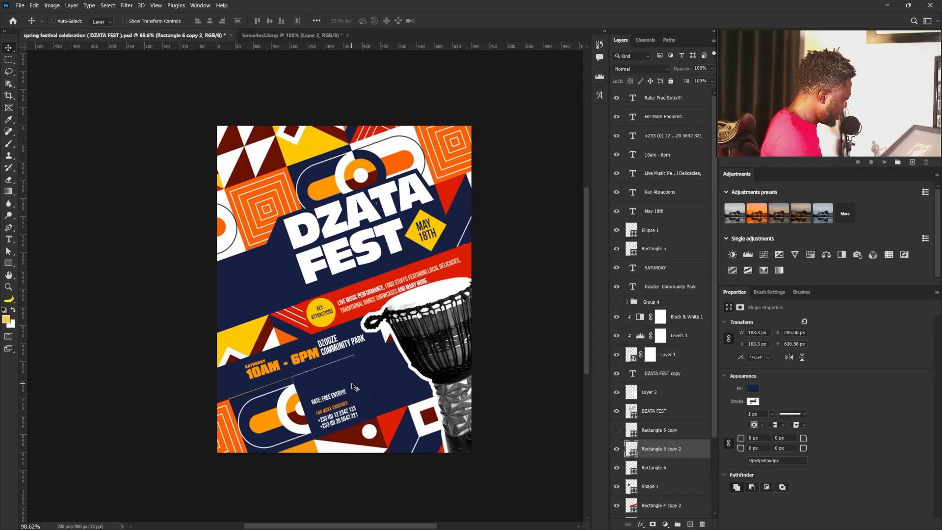
left_click_drag(352, 386, 399, 355)
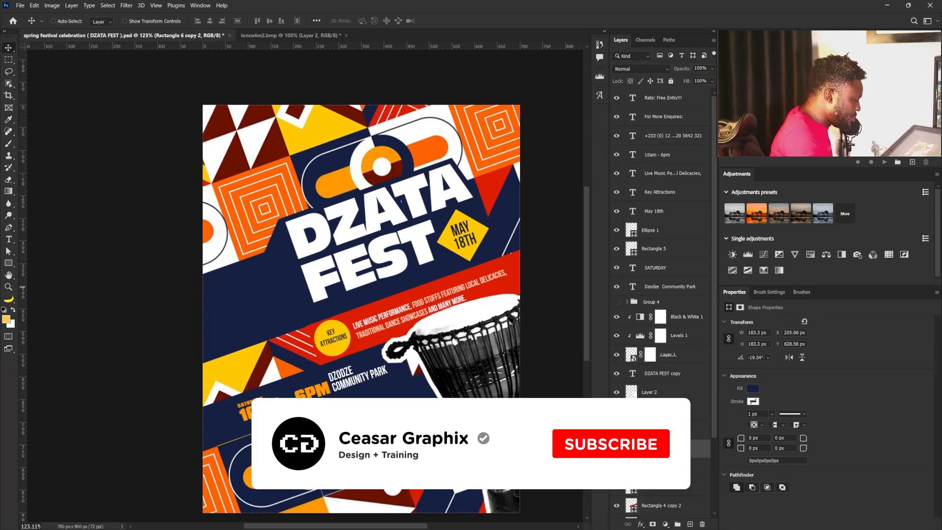
Group all the poster layers above the pattern image
scroll(659, 295, "down", 2)
scroll(665, 114, "up", 2)
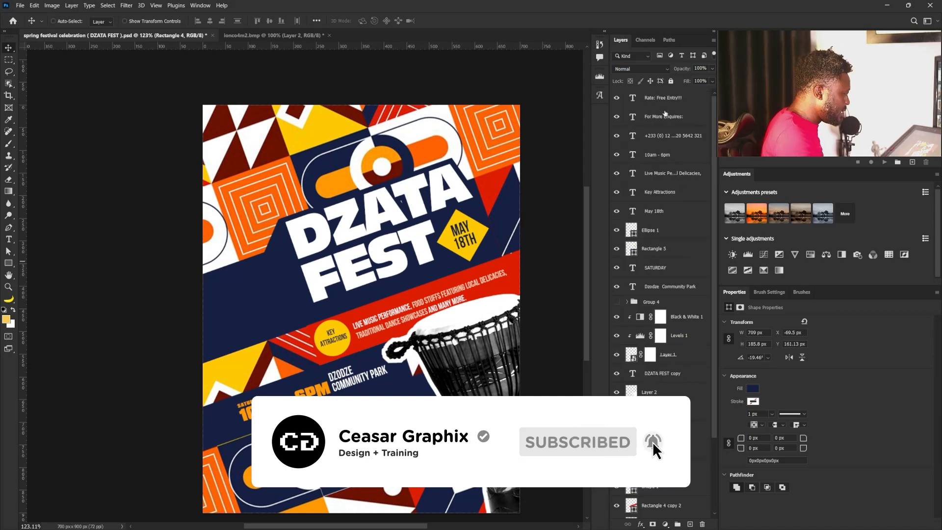
key("ctrl+alt+a")
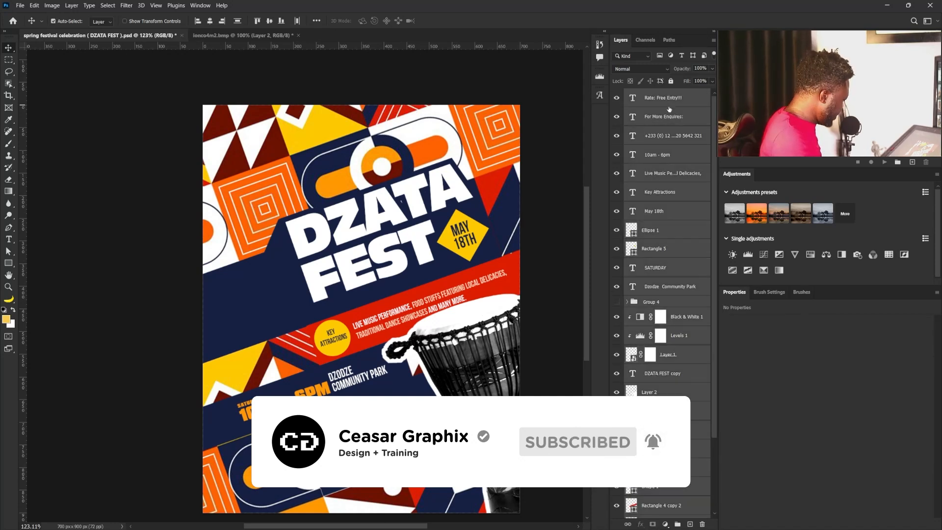
key("ctrl+g")
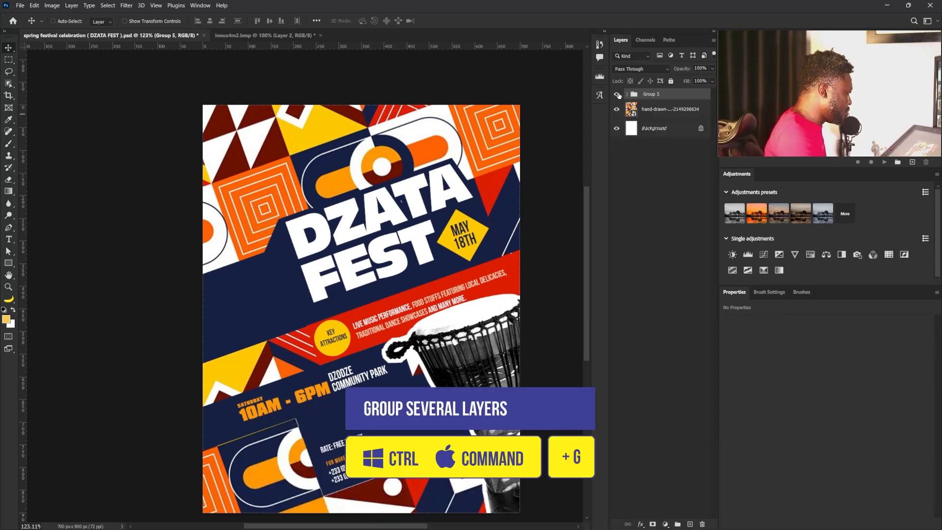
Hide the poster group and copy the pattern's central red striped triangle to a new layer with a polygonal lasso selection
left_click(618, 94)
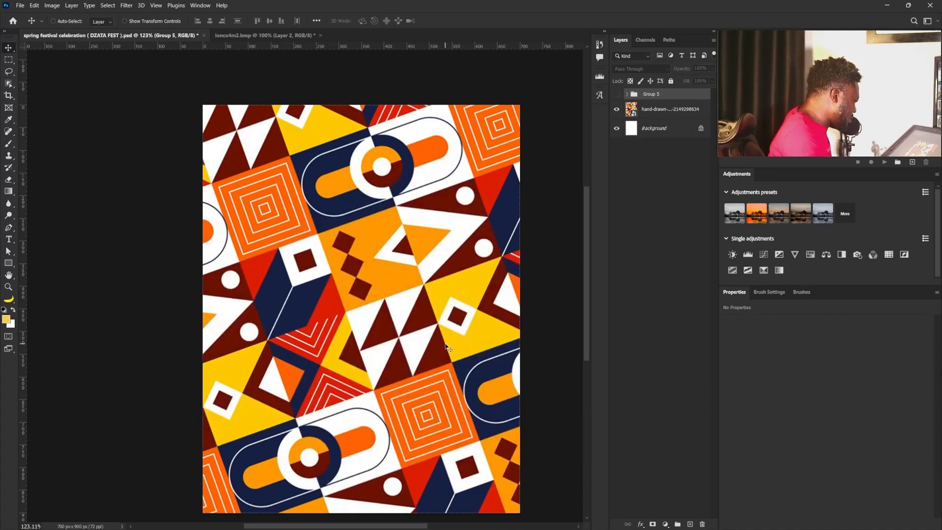
right_click(8, 73)
left_click(40, 79)
left_click(269, 340)
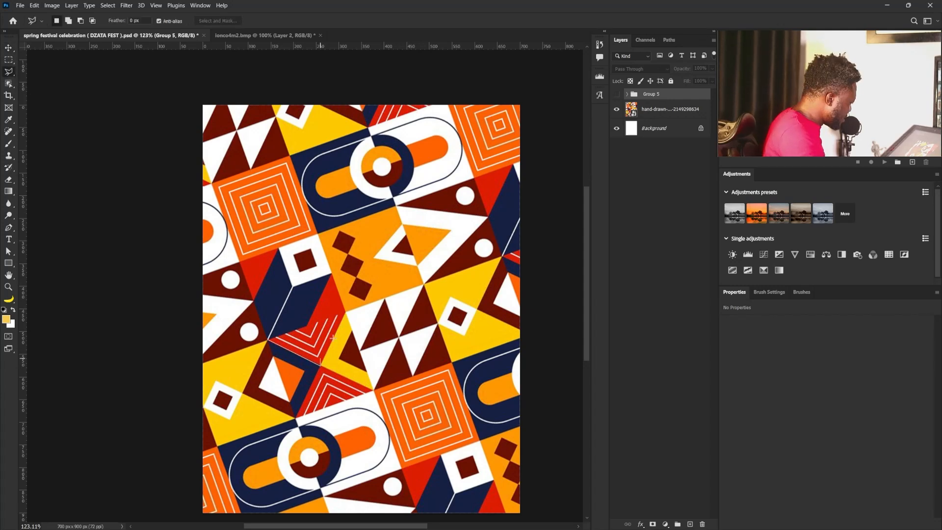
left_click(344, 312)
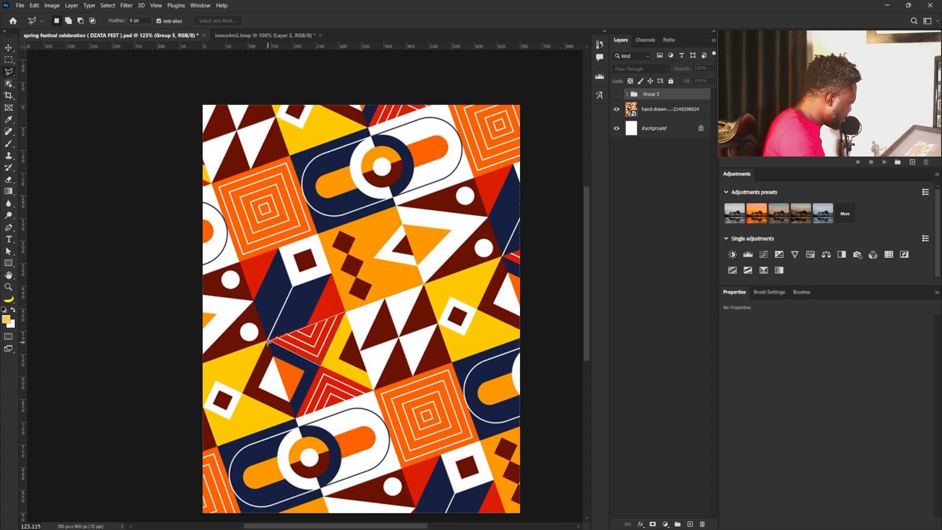
left_click(268, 340)
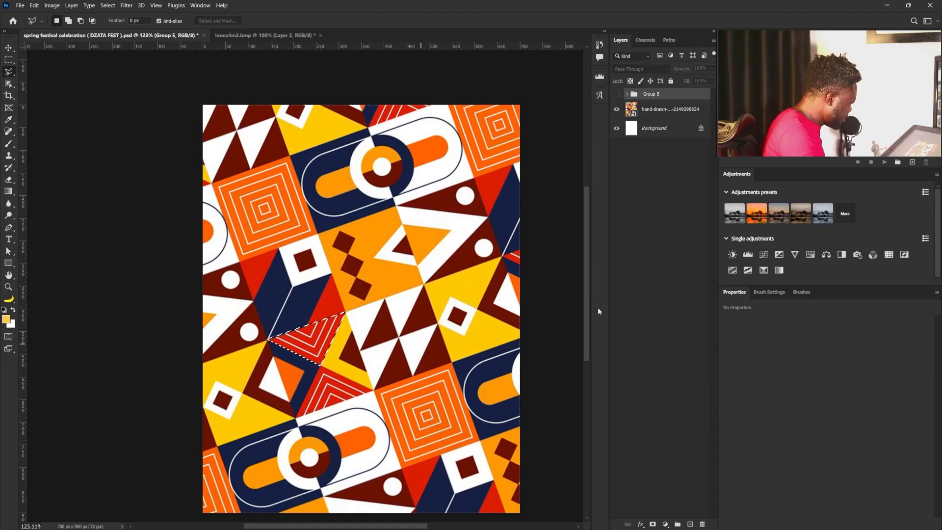
left_click(659, 115)
key("ctrl+j")
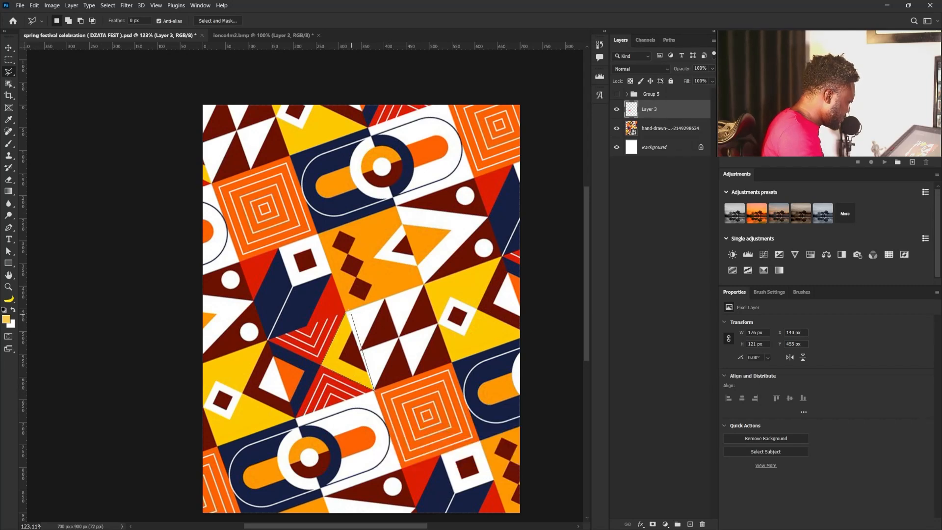
Copy the adjacent yellow and maroon triangle from the pattern to its own layer, and place both triangle layers above the poster group
left_click(346, 314)
left_click(662, 129)
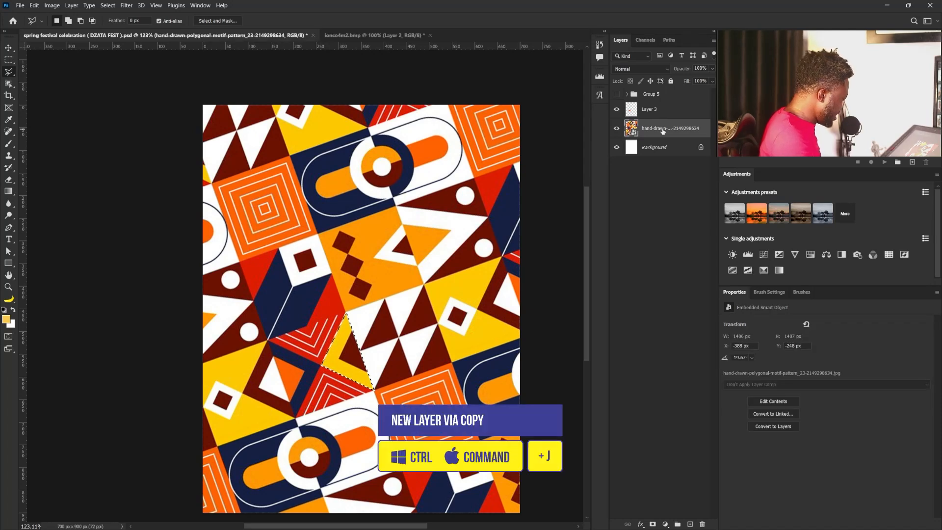
key("ctrl+j")
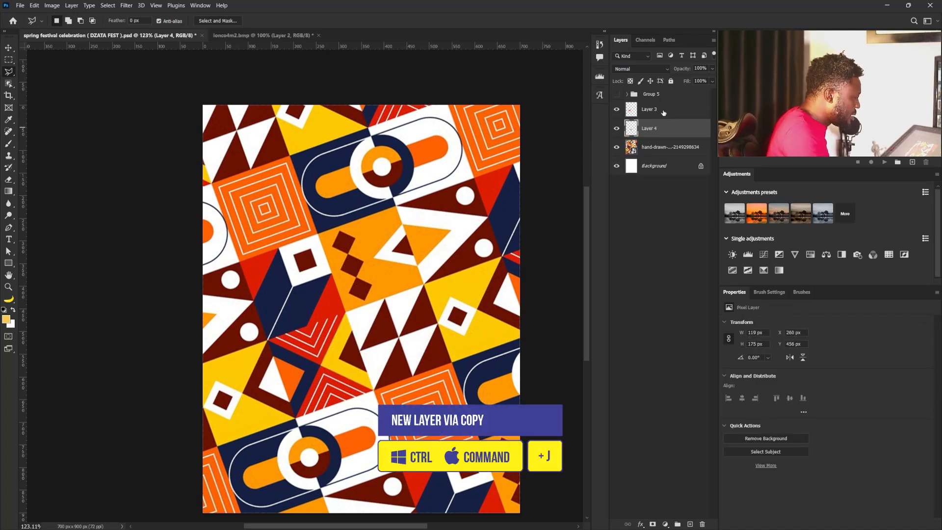
left_click(663, 113, "shift")
left_click_drag(673, 129, 670, 91)
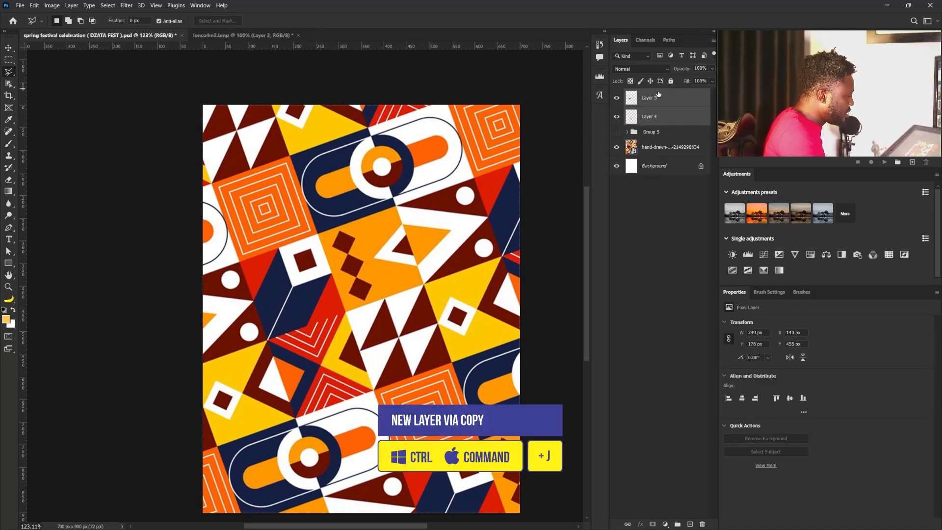
Show the poster group and convert each of the two triangle layers to a smart object
left_click(651, 116)
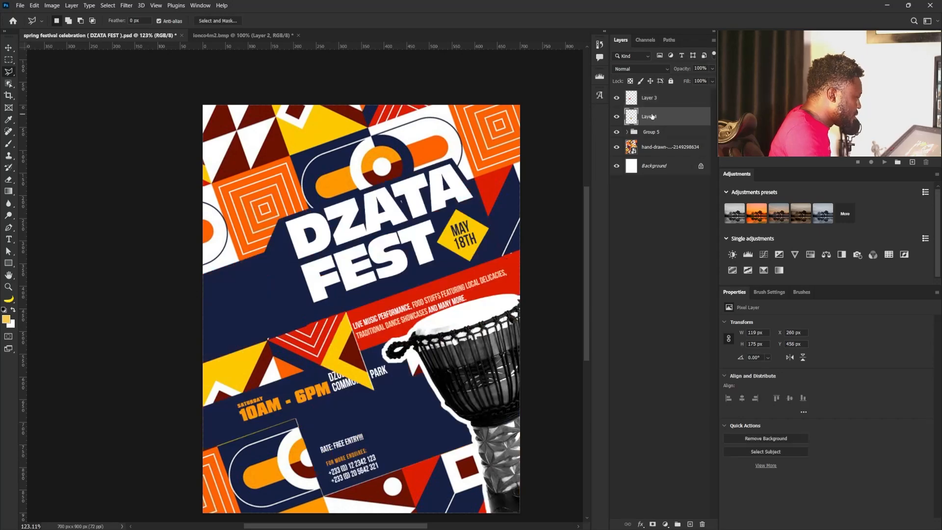
right_click(653, 116)
left_click(695, 254)
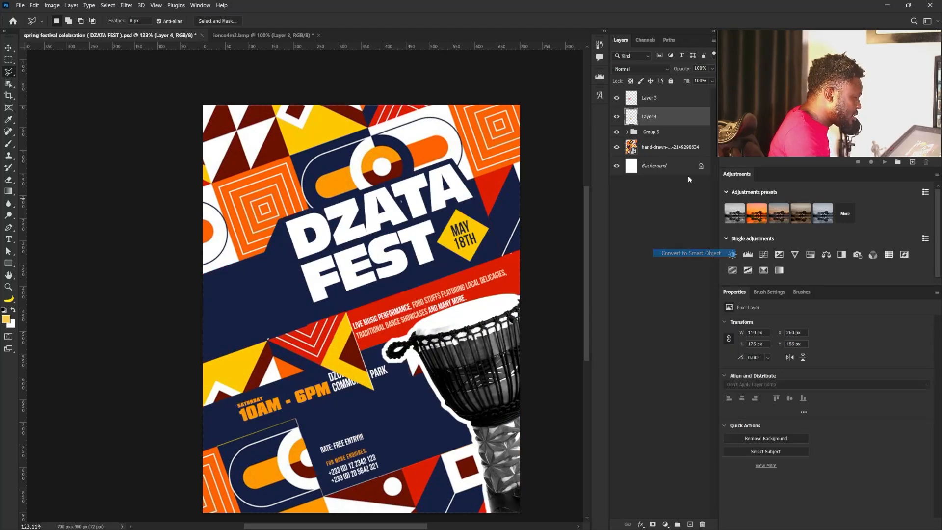
right_click(674, 103)
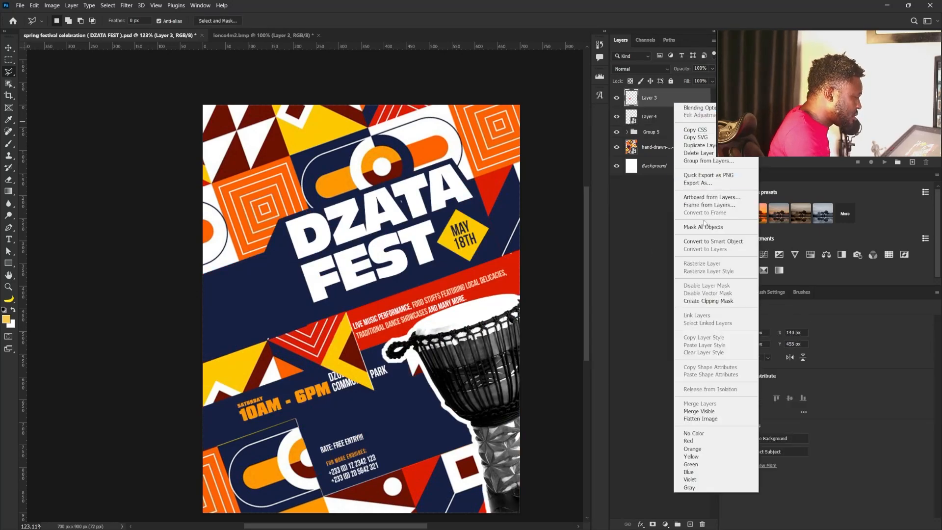
left_click(701, 241)
Scale the yellow and maroon triangle down to a small accent and place it at the left edge of the DZATA FEST title
left_click(654, 120)
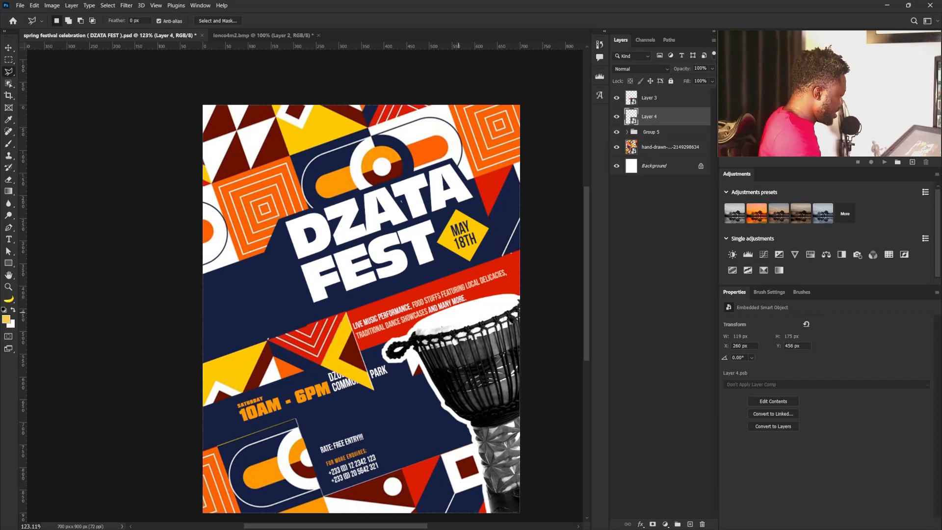
key("v")
left_click_drag(330, 384, 281, 277)
key("ctrl+t")
left_click_drag(318, 208, 216, 350)
mouse_move(308, 219)
left_mouse_down()
mouse_move(285, 253)
mouse_move(297, 225)
left_mouse_up()
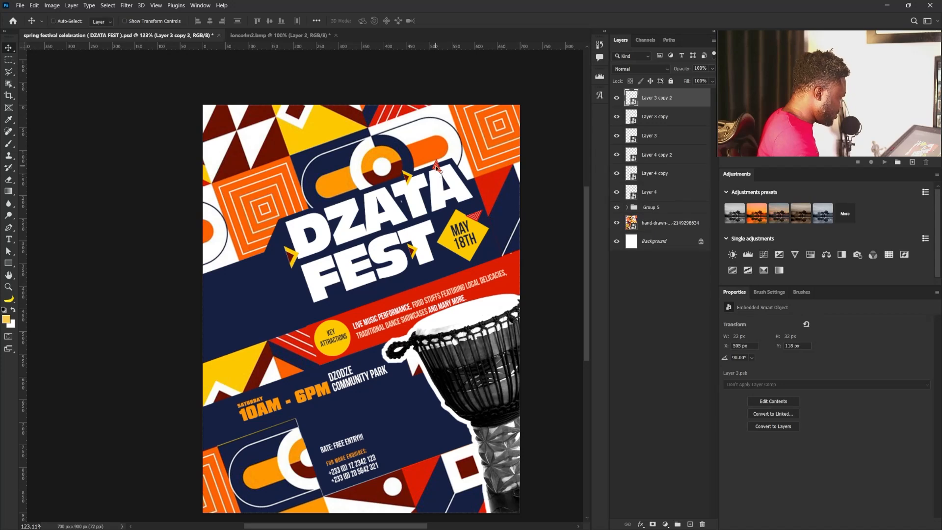
Move the newest small red triangle copy from the upper edge of DZATA to the top of the F and E in FEST
left_click_drag(439, 173, 347, 255)
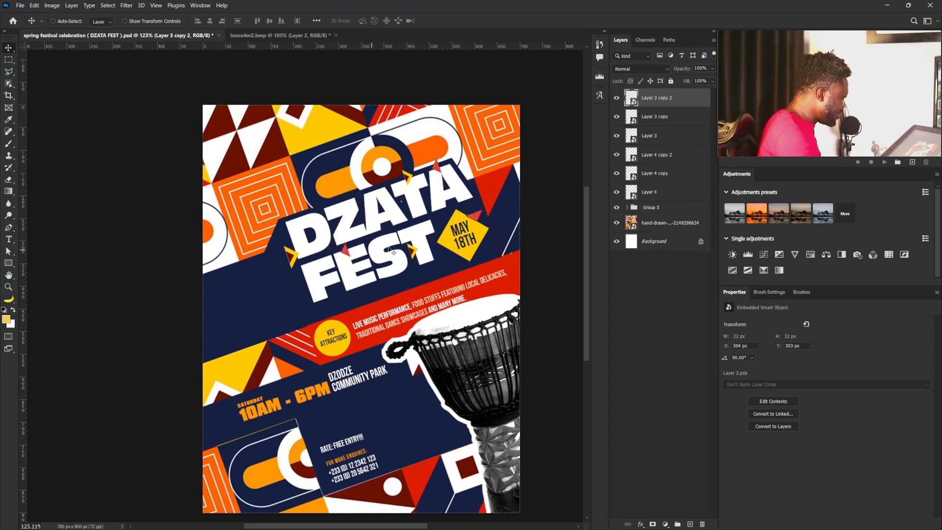
right_click(417, 253)
key("Escape")
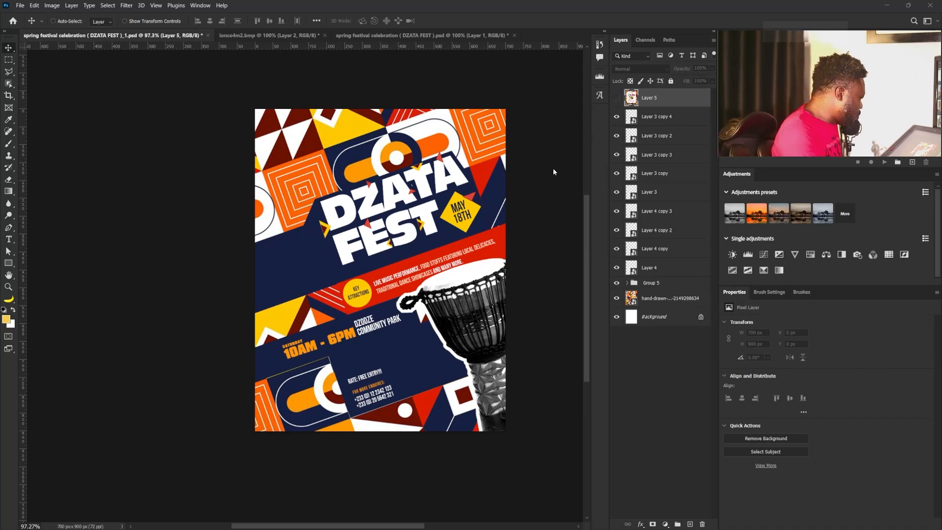
Compare the original Dzata fest flyer in the top layer with the redesigned poster by toggling that layer's visibility
left_click(616, 99)
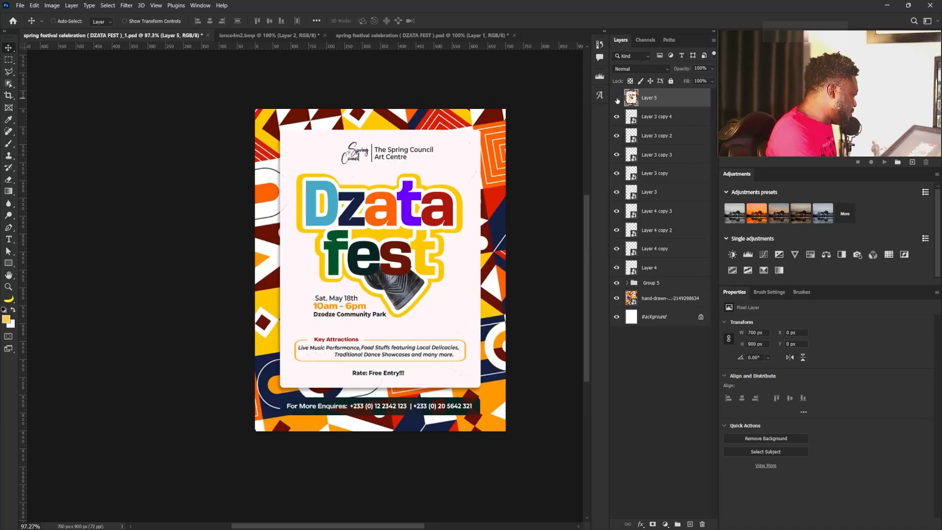
left_click(617, 98)
left_click(616, 99)
left_click(616, 98)
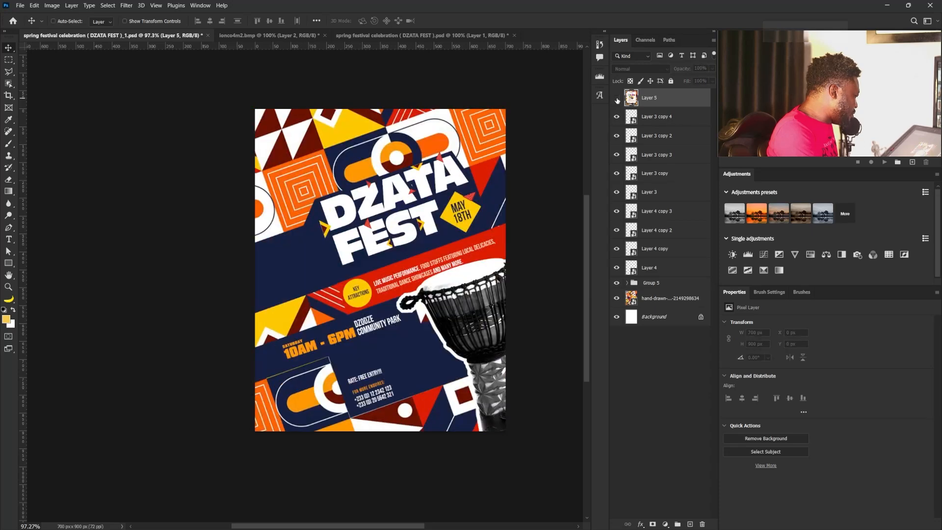
left_click(616, 98)
left_click(617, 98)
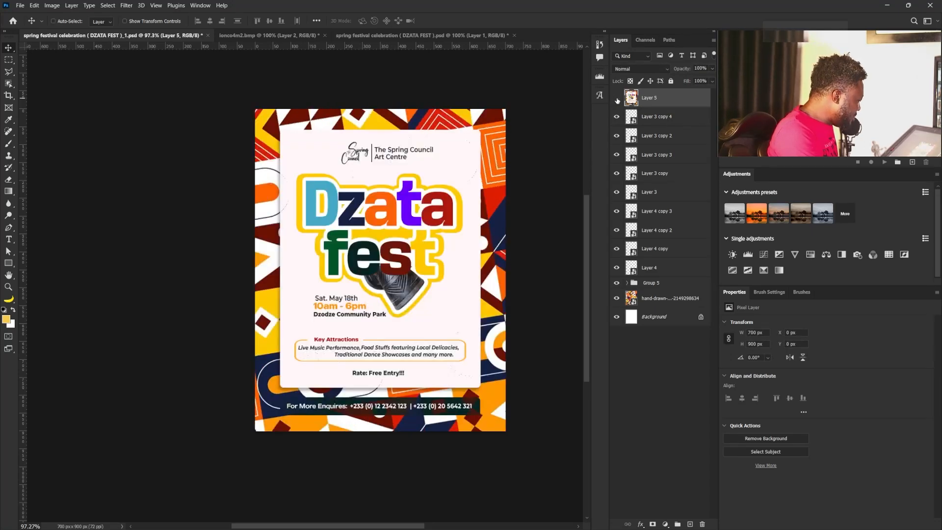
left_click(616, 98)
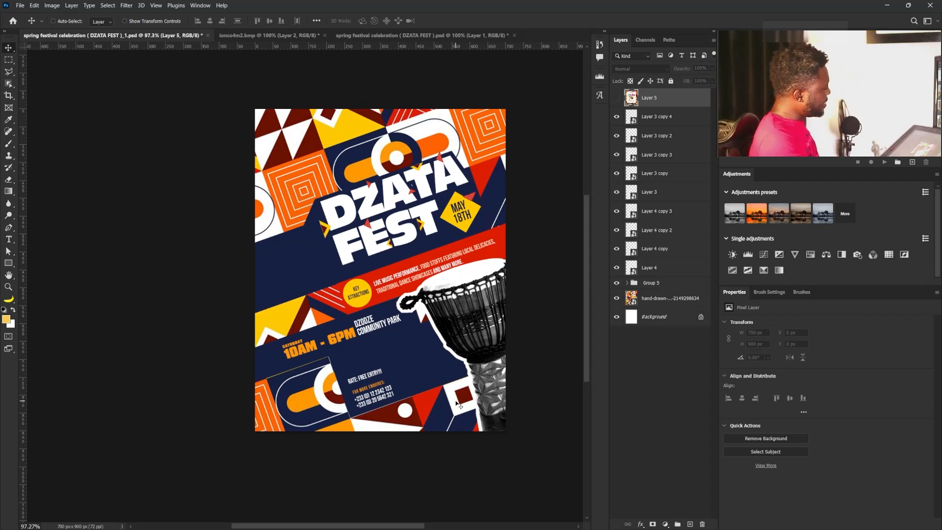